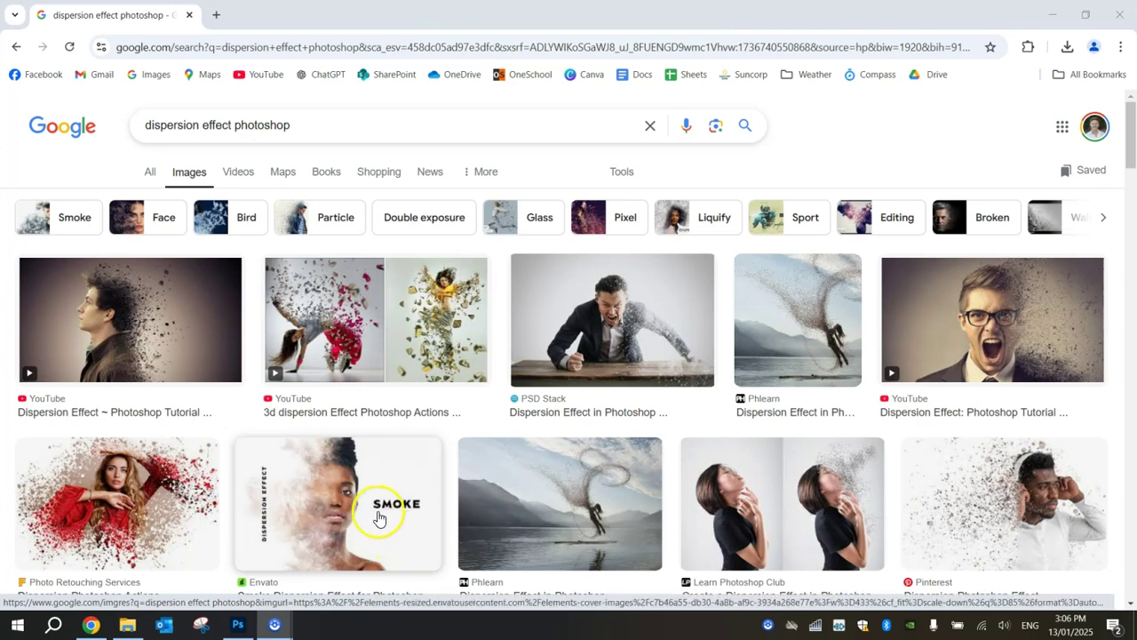
# - Open the screaming-man dispersion reference image full-size in a new Chrome tab
pyautogui.click(920, 324)
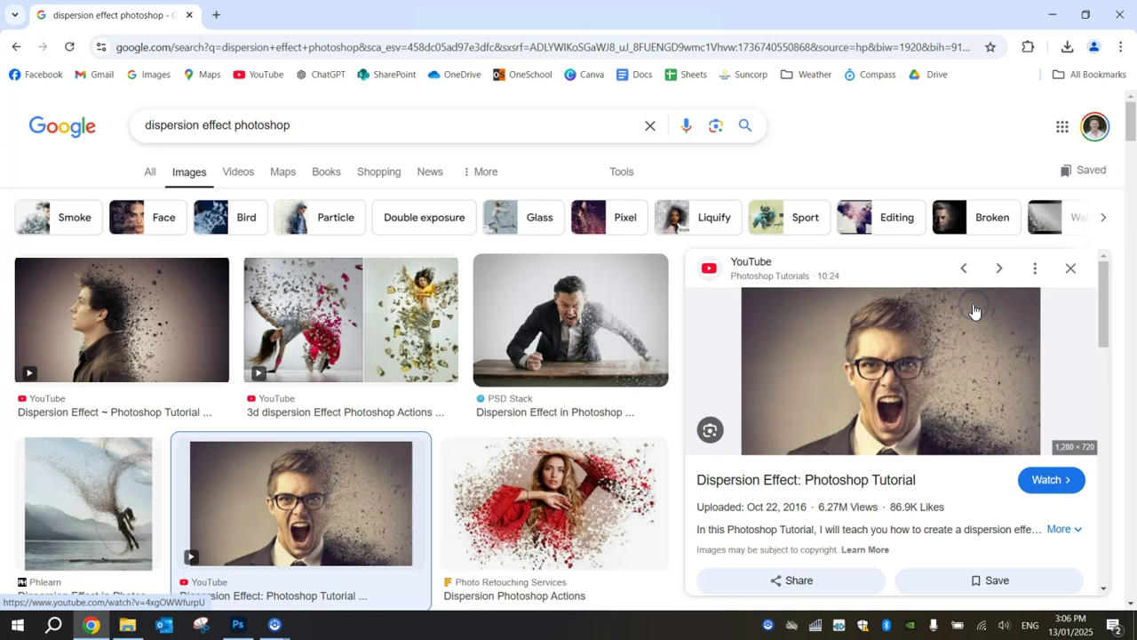
pyautogui.rightClick(929, 359)
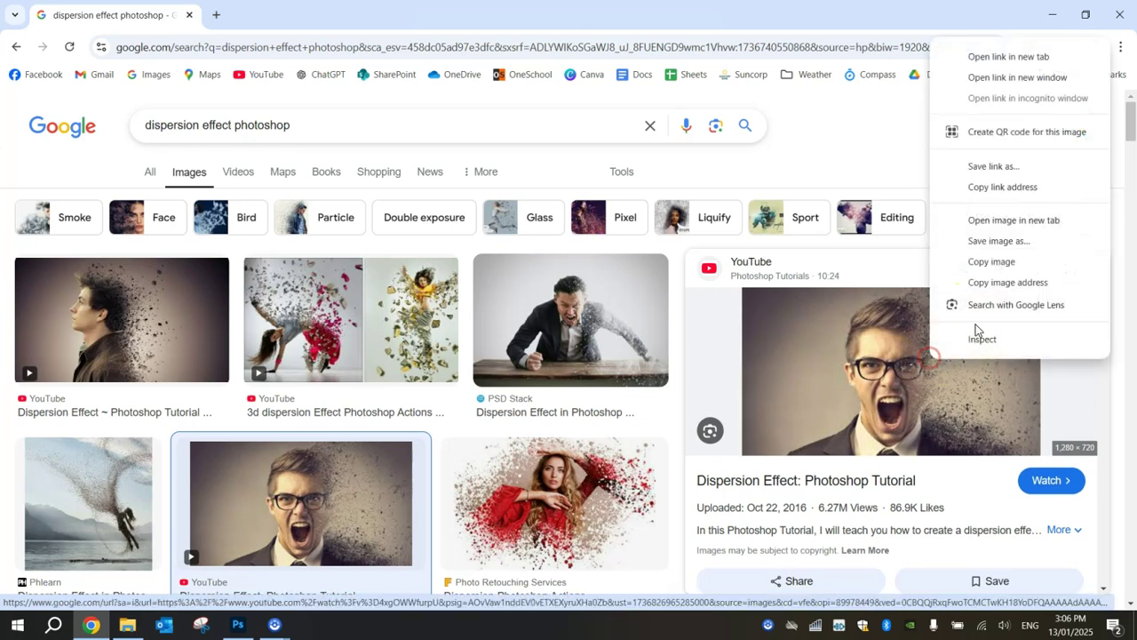
pyautogui.click(1008, 222)
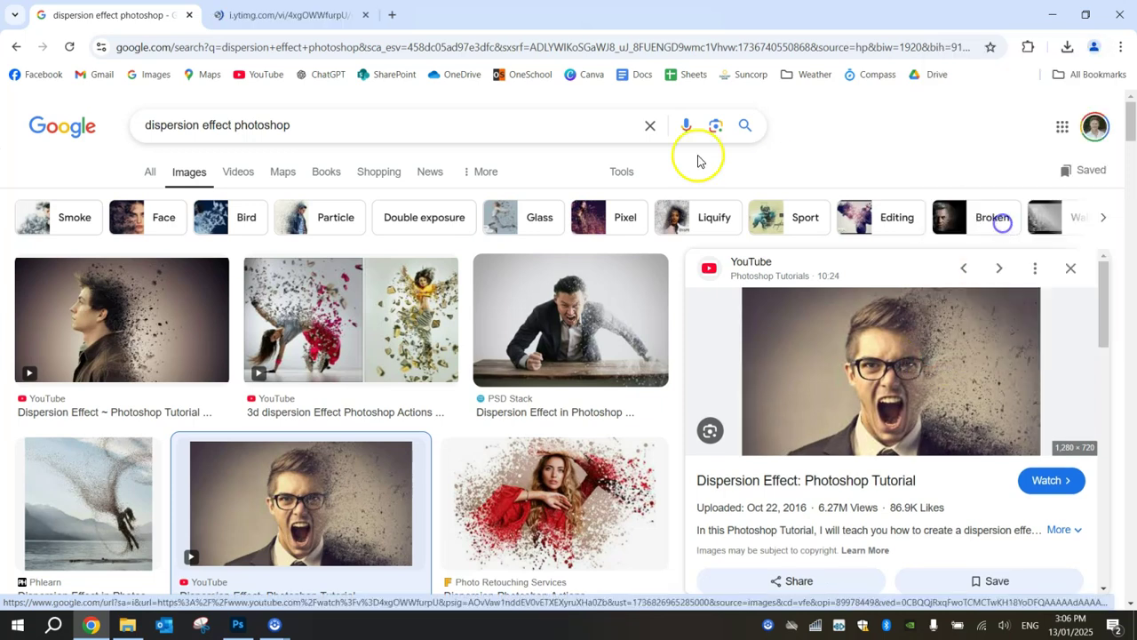
pyautogui.click(327, 18)
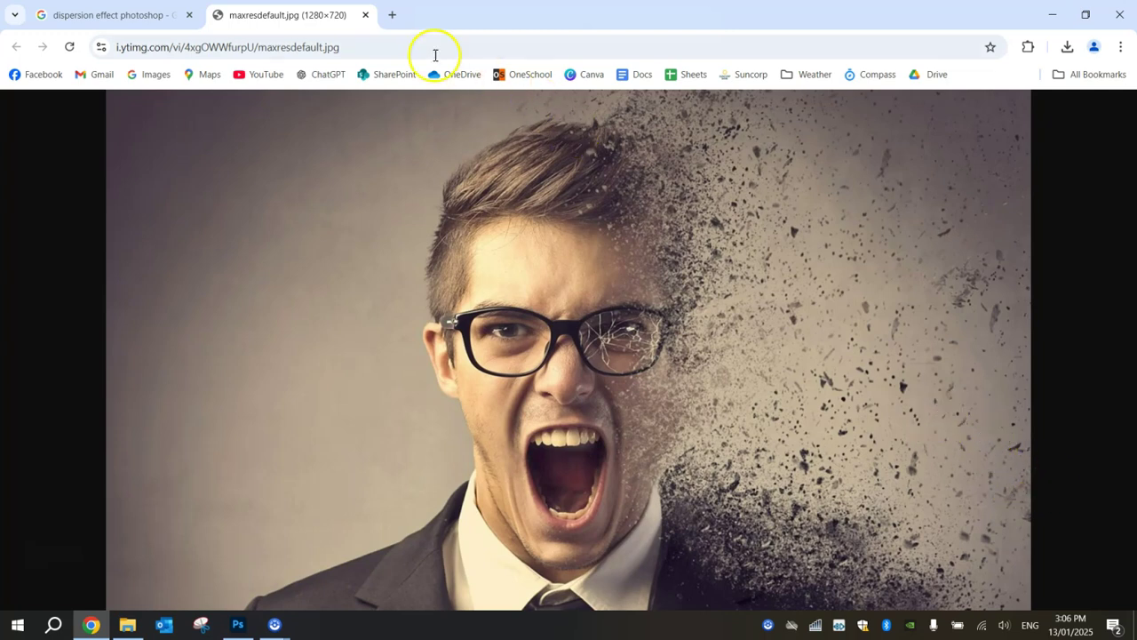
# - Close the reference tab and preview, and bring up Photoshop with Model.JPG
pyautogui.middleClick(311, 11)
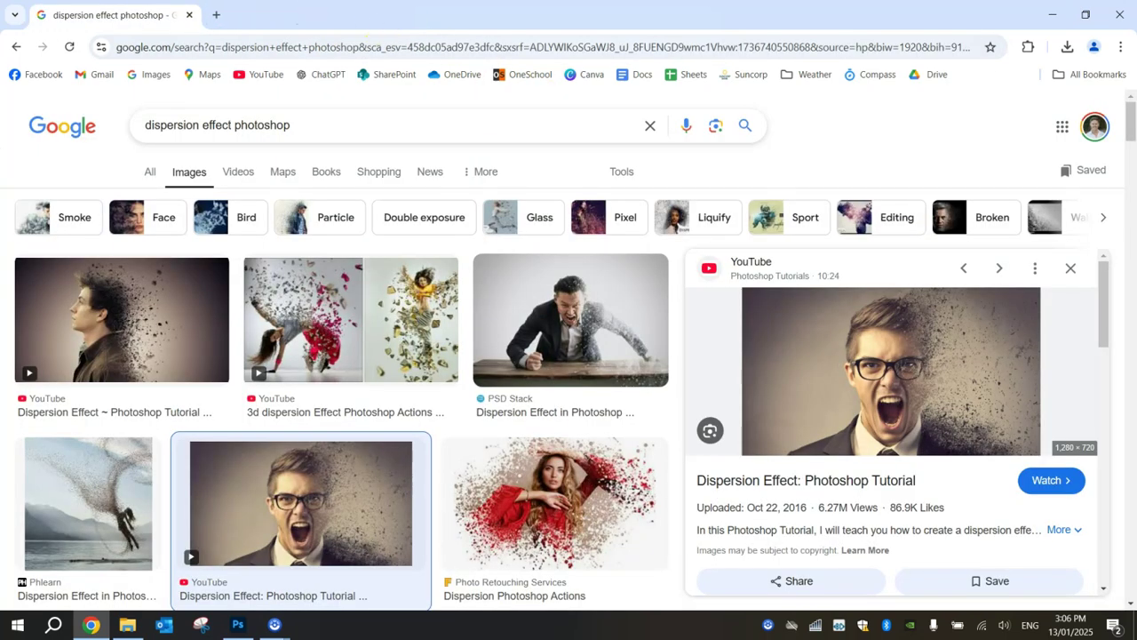
pyautogui.click(1070, 267)
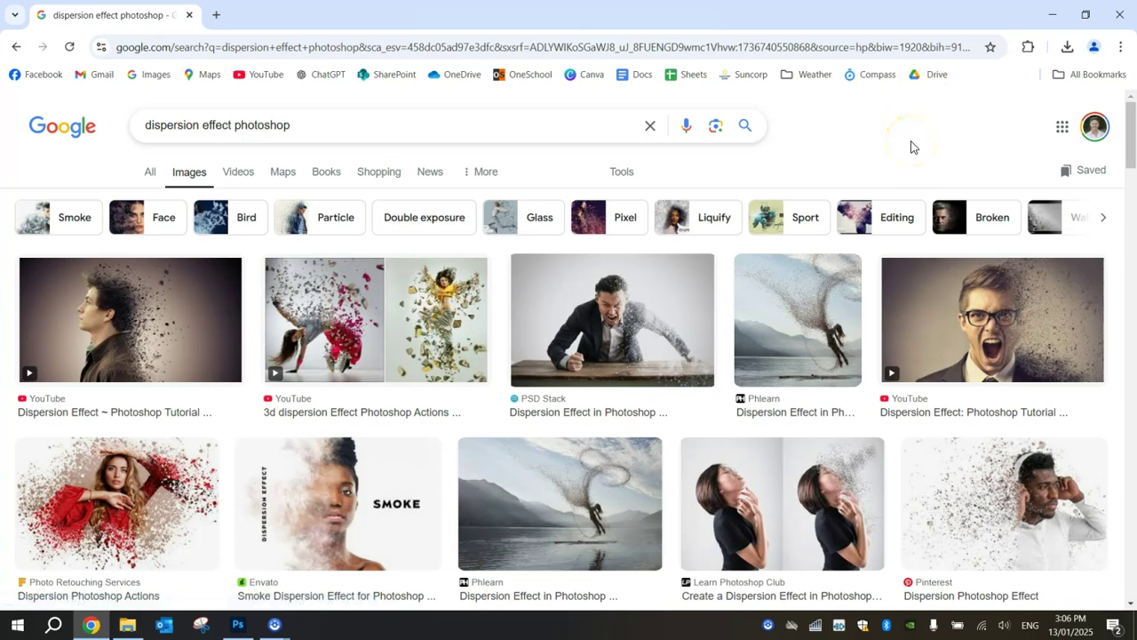
pyautogui.click(237, 625)
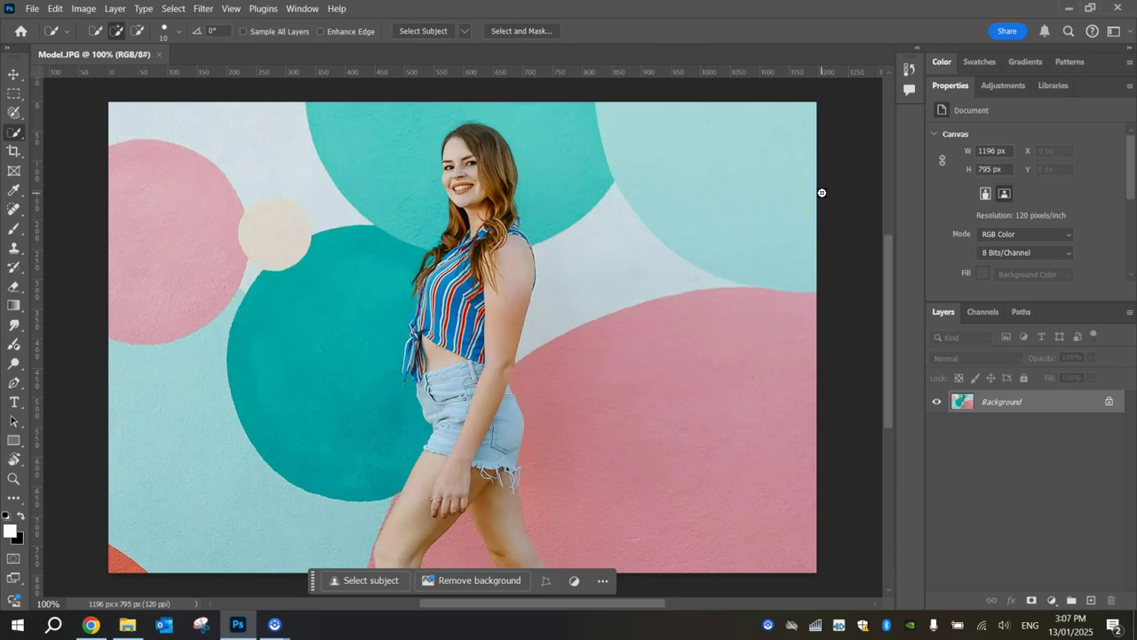
# - Unlock the Background layer into Layer 0 and rename it 'Model'
pyautogui.click(303, 9)
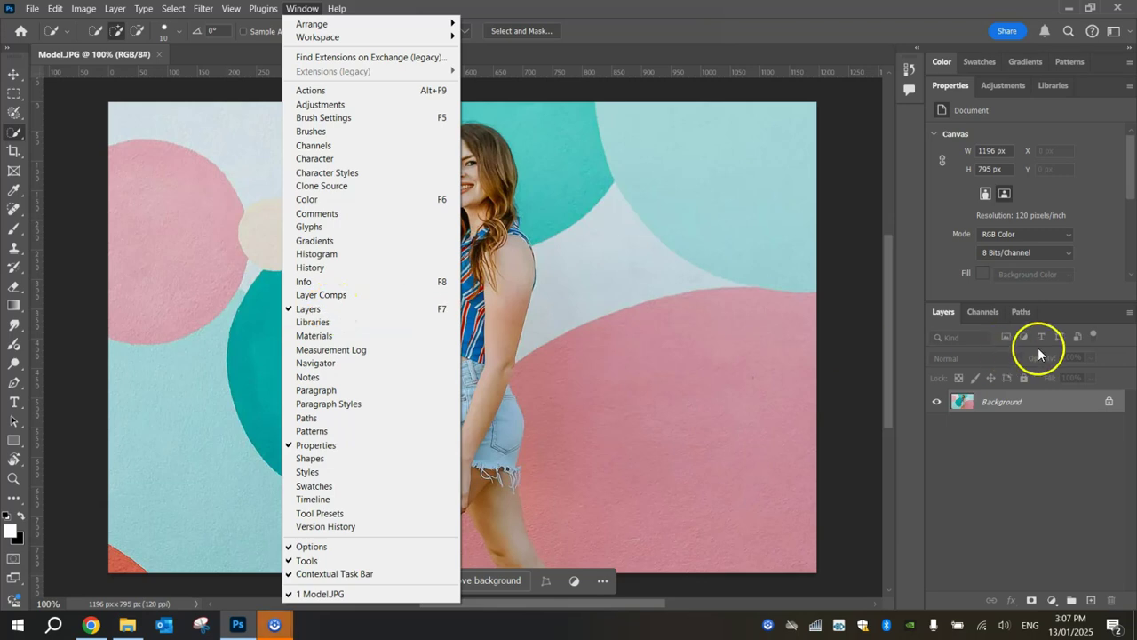
pyautogui.click(1017, 431)
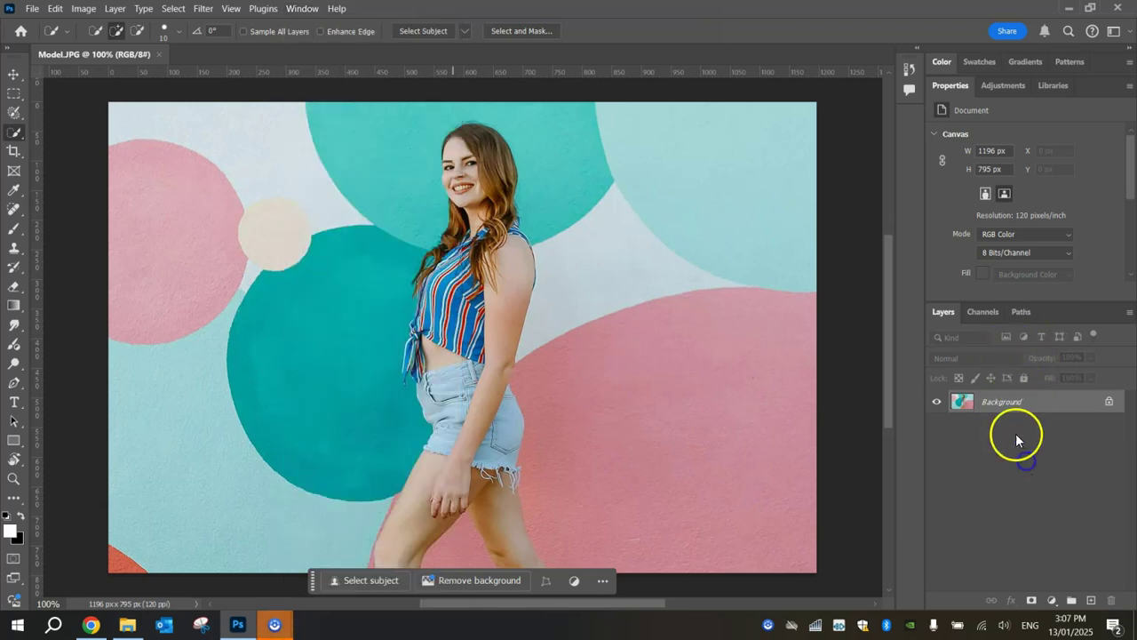
pyautogui.click(1109, 401)
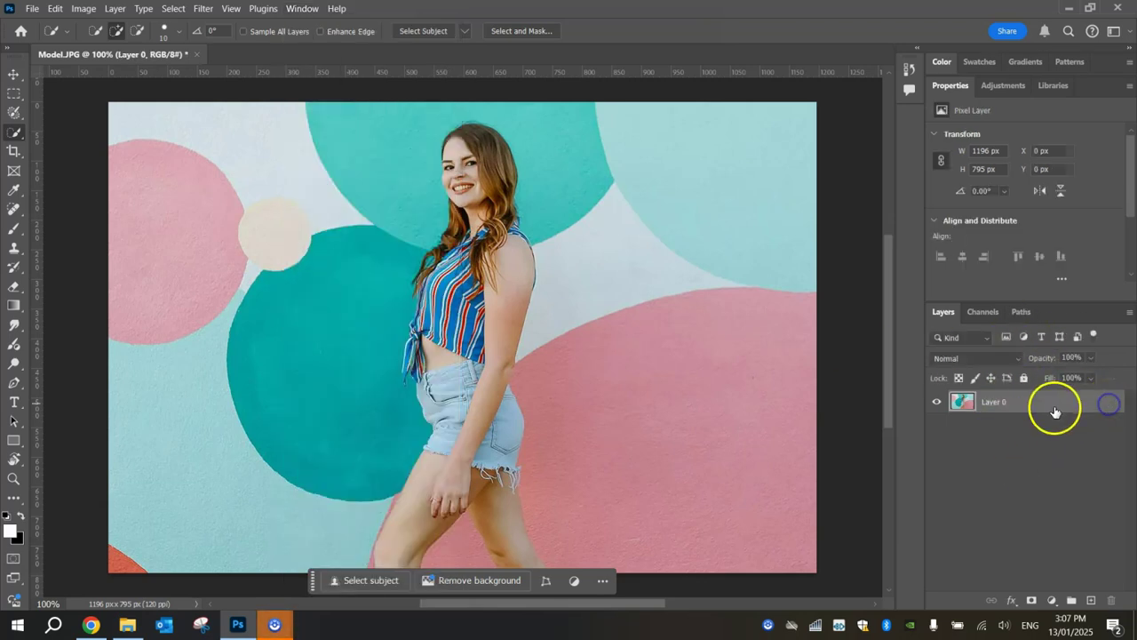
pyautogui.doubleClick(991, 402)
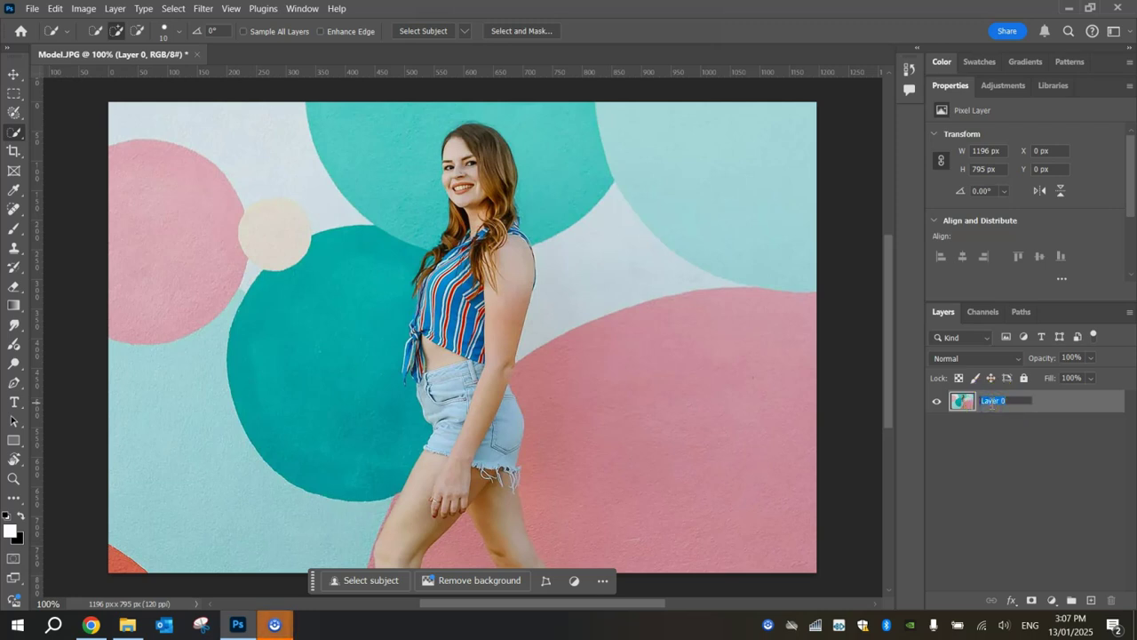
pyautogui.write('Model')
pyautogui.press('Return')
# - Automatically select the model with Select > Subject
pyautogui.click(173, 9)
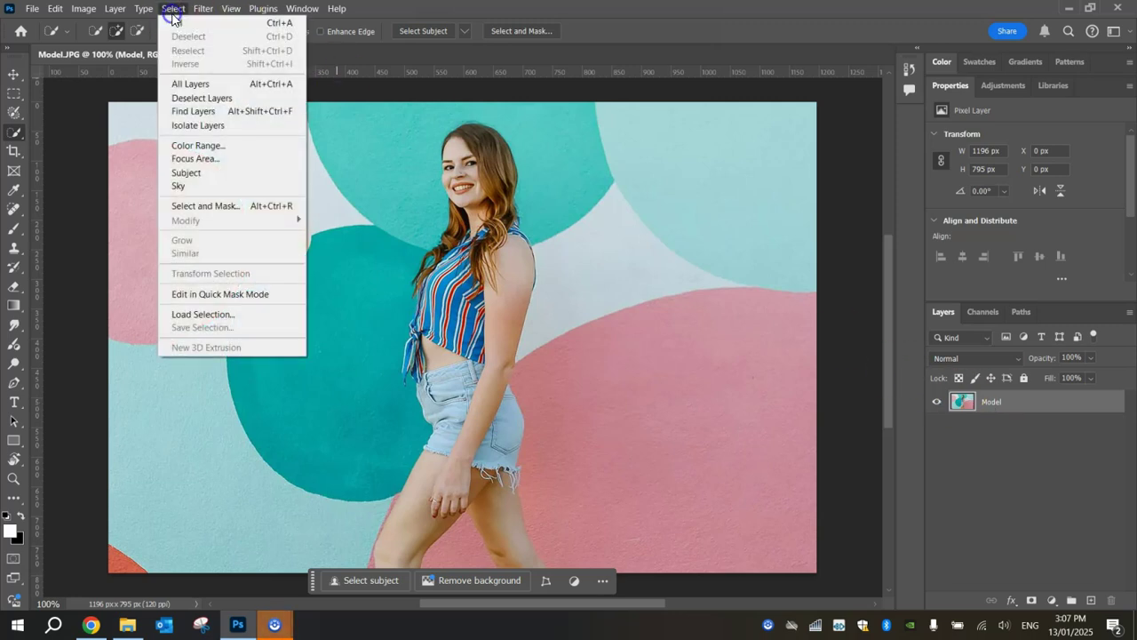
pyautogui.click(205, 175)
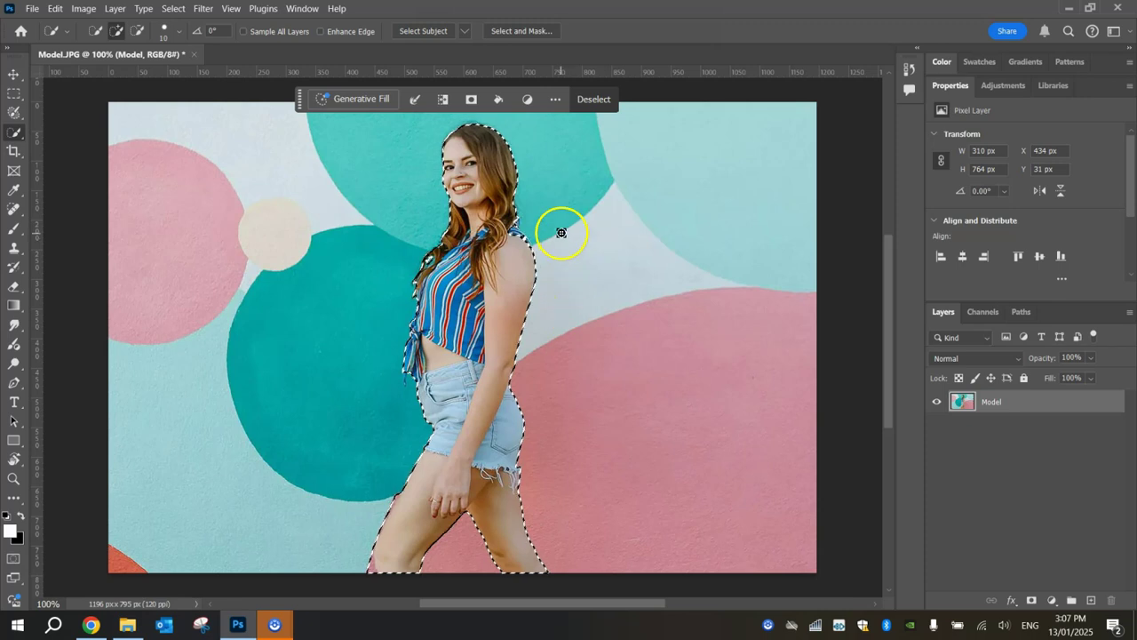
pyautogui.scroll(4, 522, 231)
pyautogui.scroll(3, 526, 153)
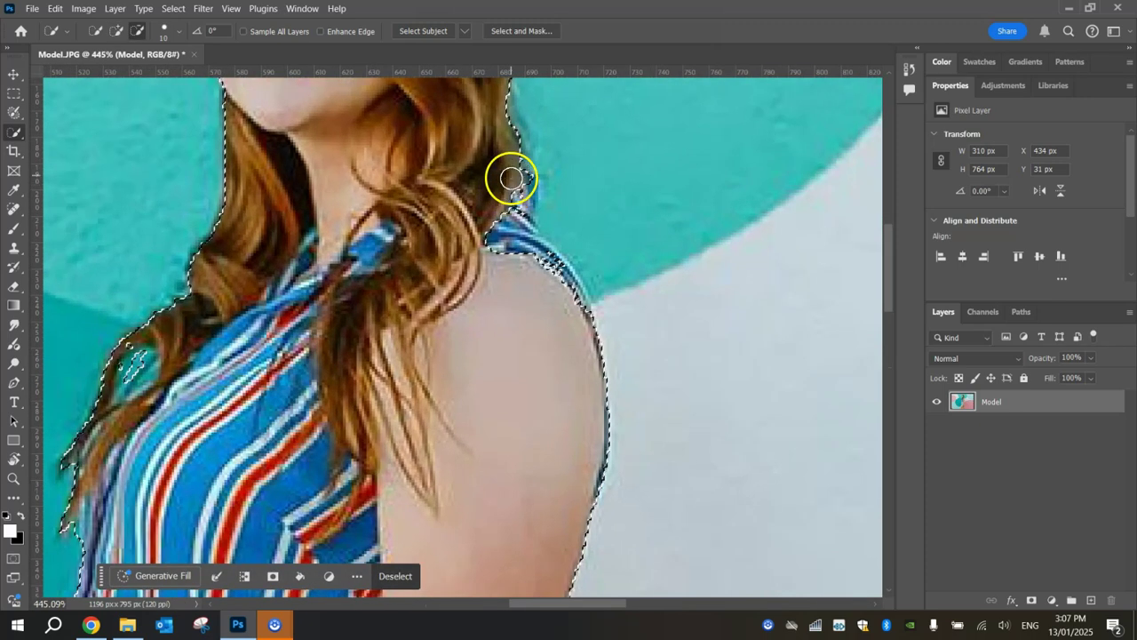
# - Refine the selection around the shoulder strap with the Quick Selection Tool
pyautogui.click(14, 74)
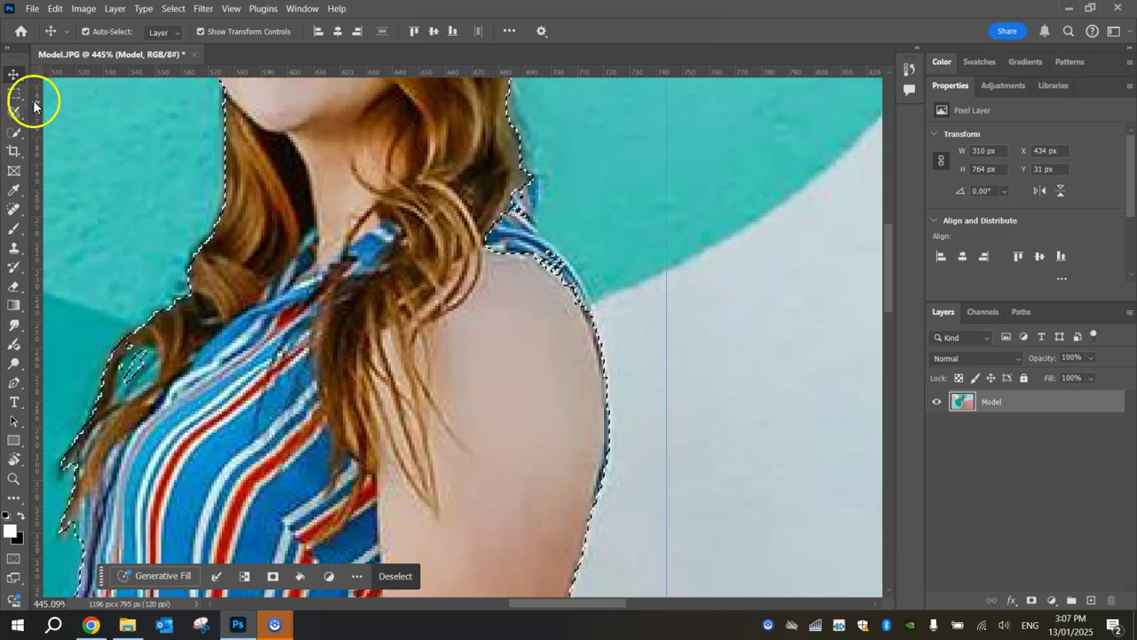
pyautogui.moveTo(20, 129); pyautogui.dragTo(90, 151)
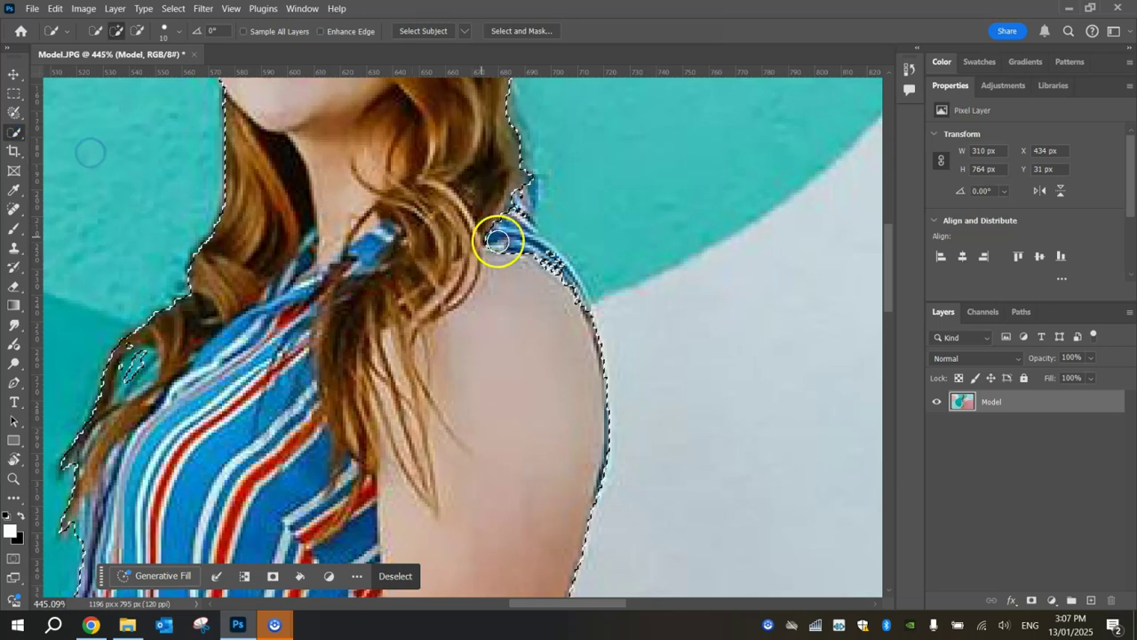
pyautogui.click(507, 216)
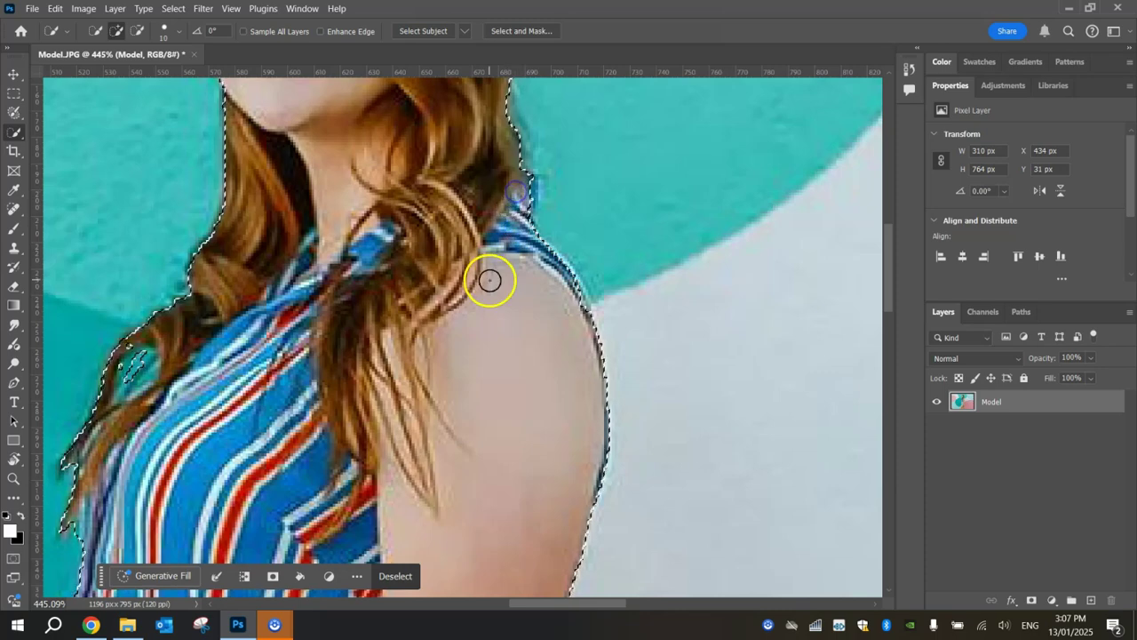
pyautogui.scroll(-4, 485, 332)
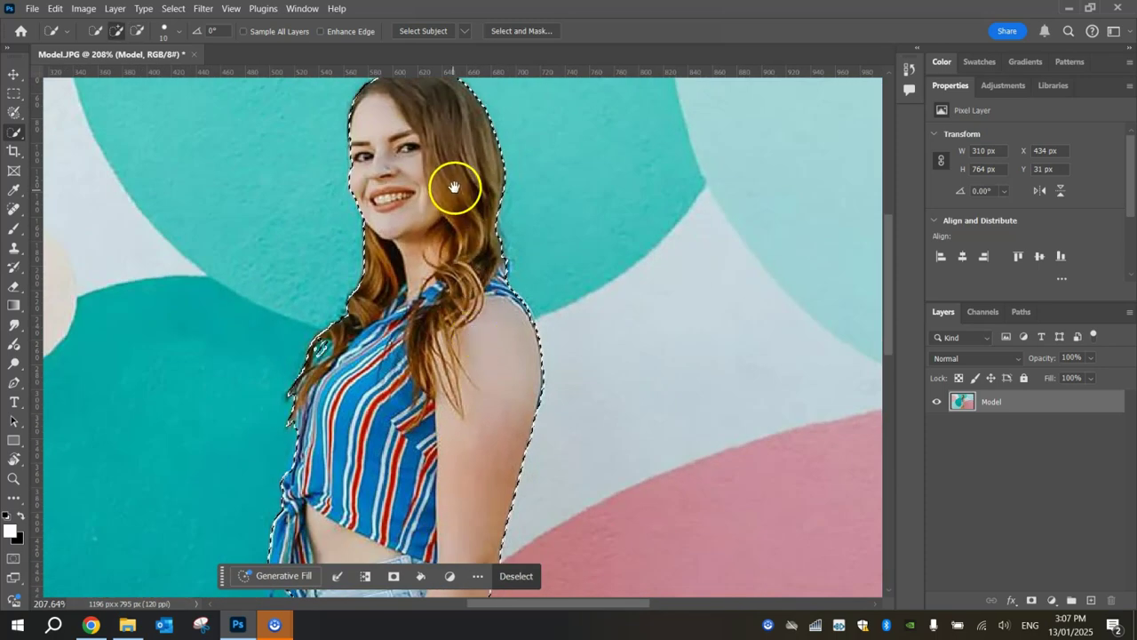
pyautogui.moveTo(451, 185); pyautogui.dragTo(449, 160)
pyautogui.scroll(-3, 414, 330)
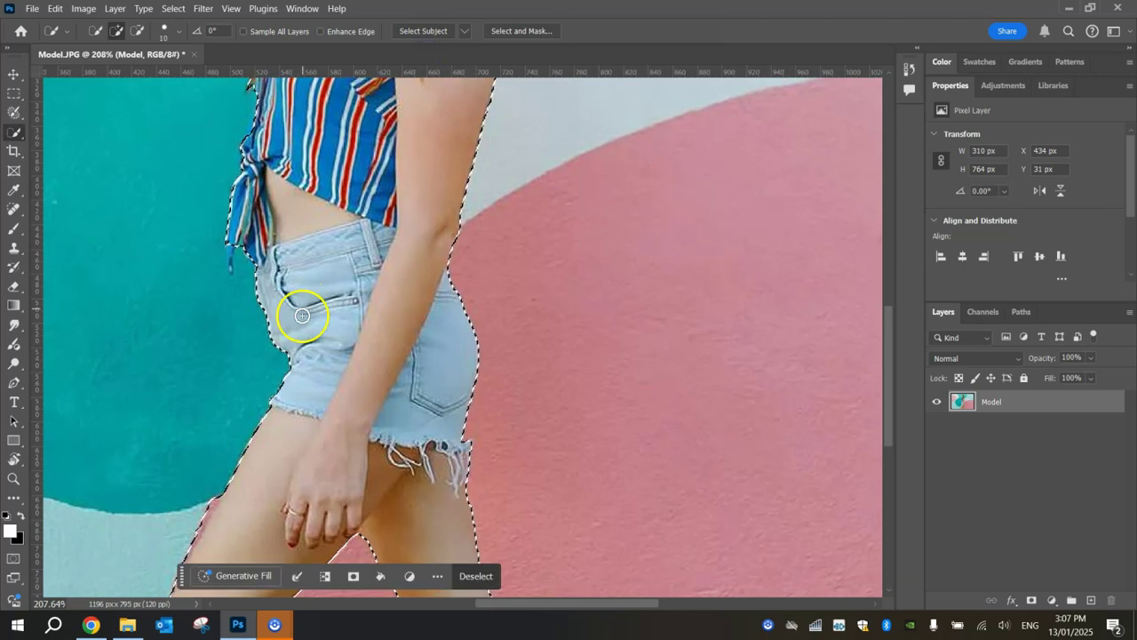
pyautogui.moveTo(324, 386); pyautogui.dragTo(470, 186)
pyautogui.scroll(2, 300, 346)
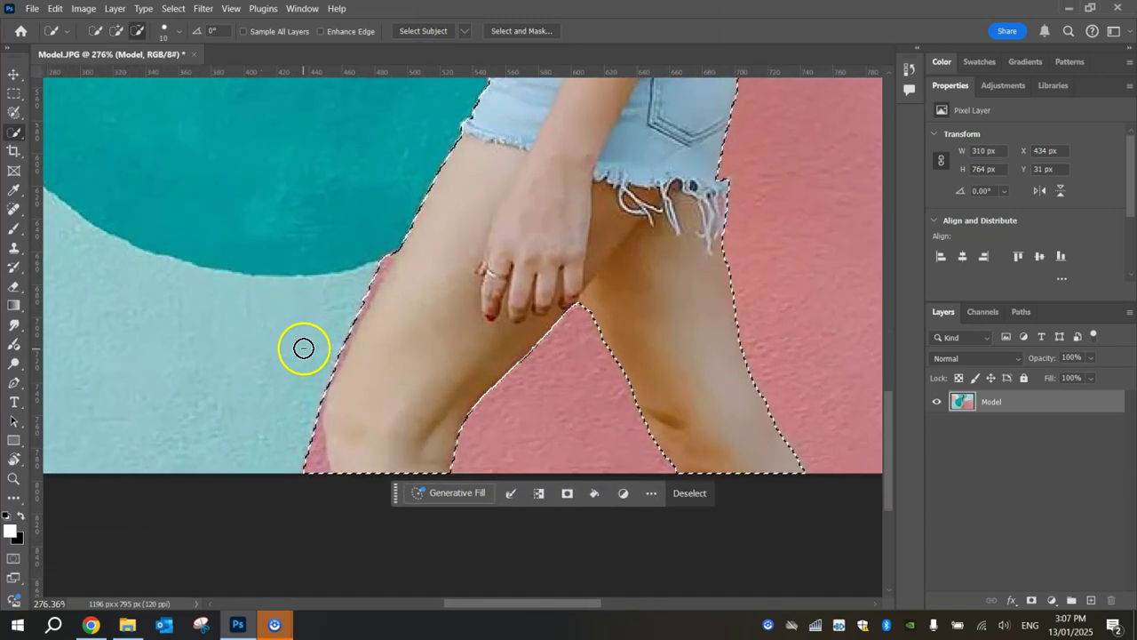
# - Subtract the pink sliver beside the leg and smooth the leg's selection edge
pyautogui.press('alt')
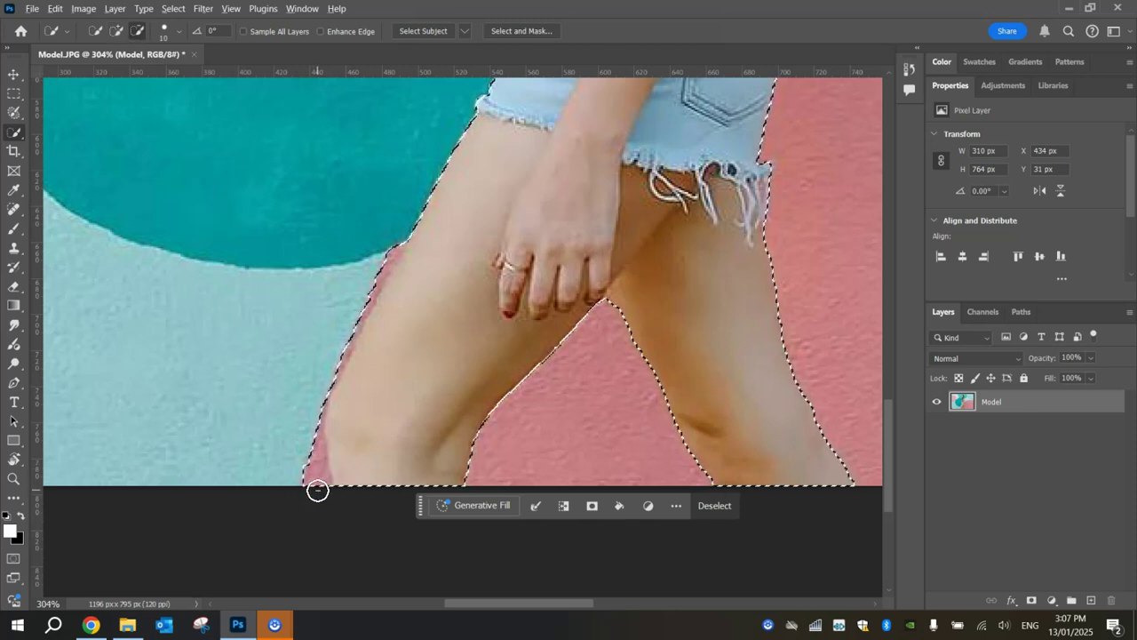
pyautogui.moveTo(317, 487)
pyautogui.mouseDown()
pyautogui.moveTo(309, 430)
pyautogui.moveTo(303, 493)
pyautogui.moveTo(315, 409)
pyautogui.moveTo(404, 238)
pyautogui.mouseUp()
pyautogui.moveTo(510, 260); pyautogui.dragTo(434, 322)
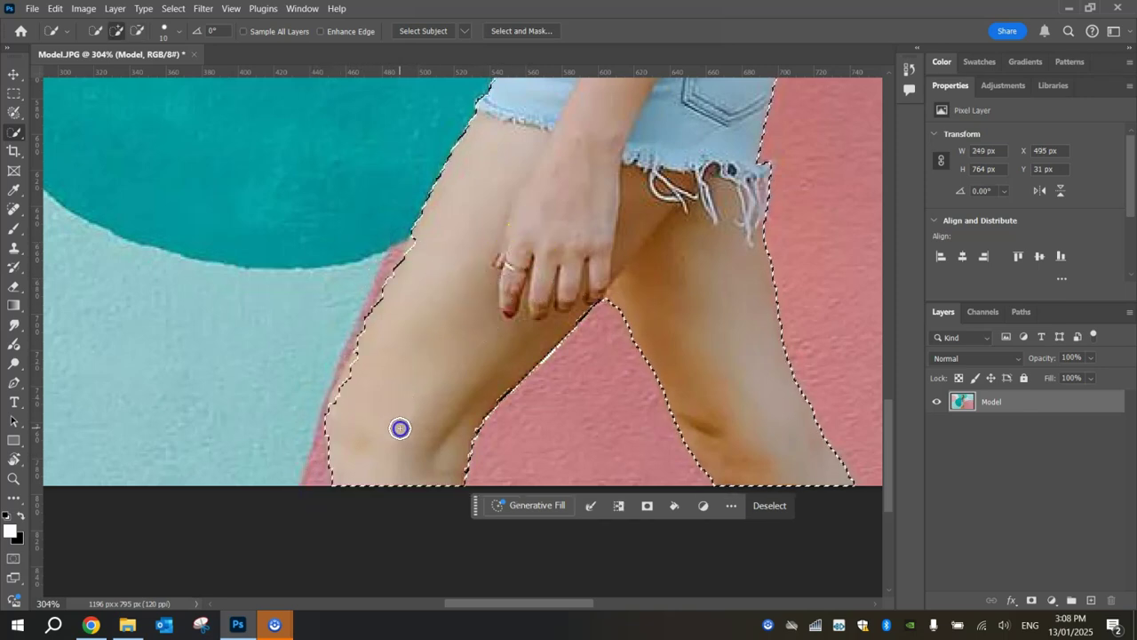
pyautogui.moveTo(399, 426)
pyautogui.mouseDown()
pyautogui.moveTo(345, 399)
pyautogui.moveTo(346, 388)
pyautogui.mouseUp()
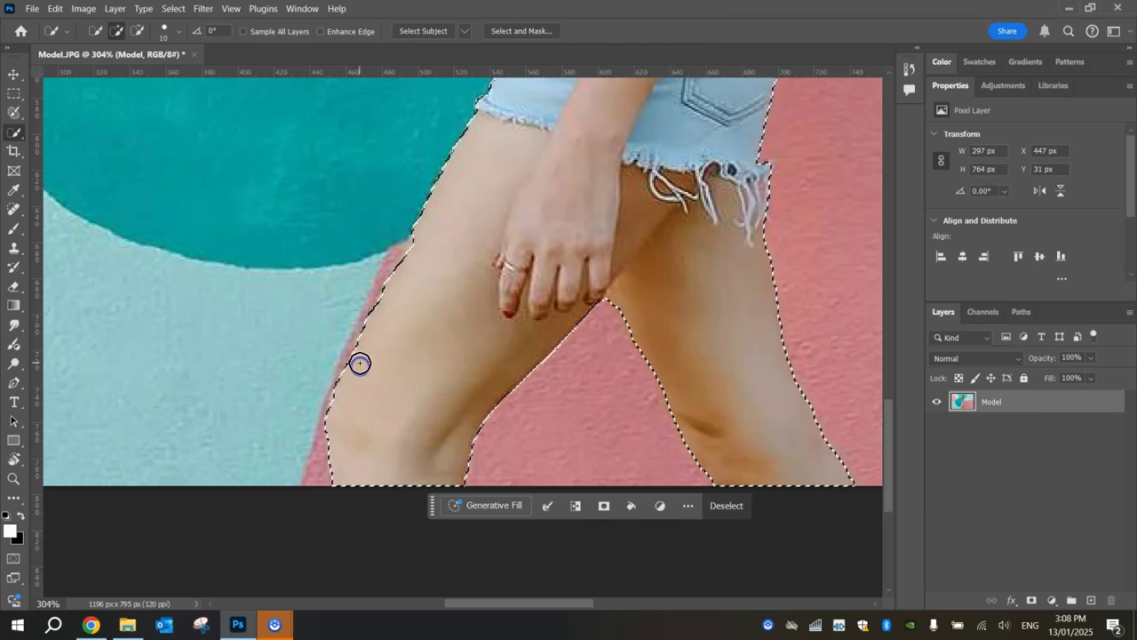
pyautogui.moveTo(402, 293); pyautogui.dragTo(491, 258)
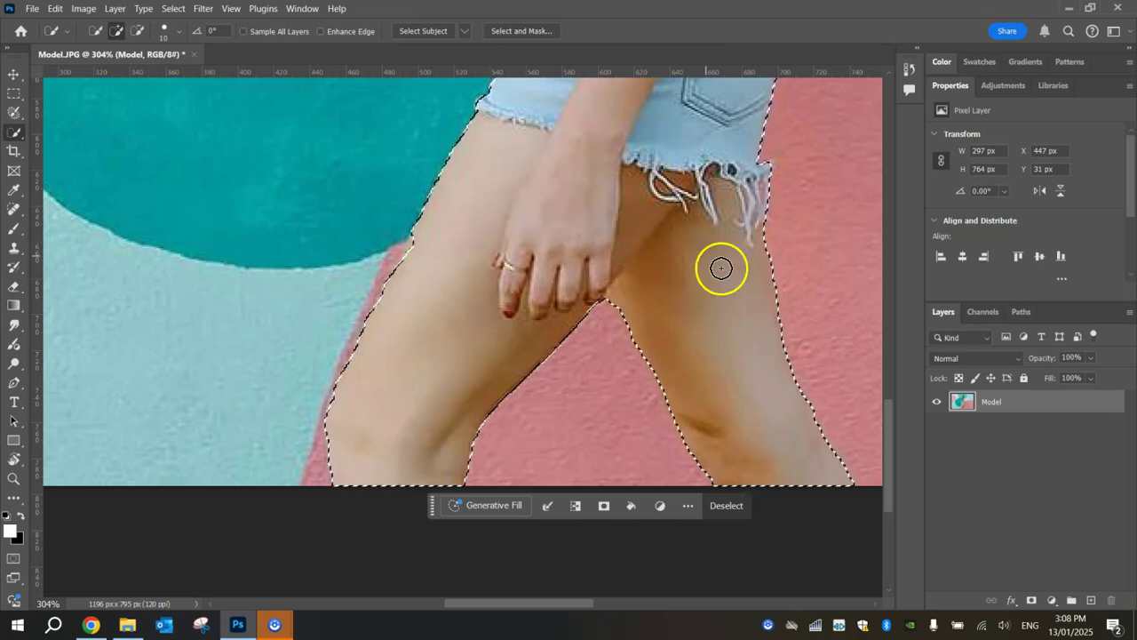
pyautogui.scroll(-5, 725, 284)
pyautogui.moveTo(765, 200); pyautogui.dragTo(516, 370)
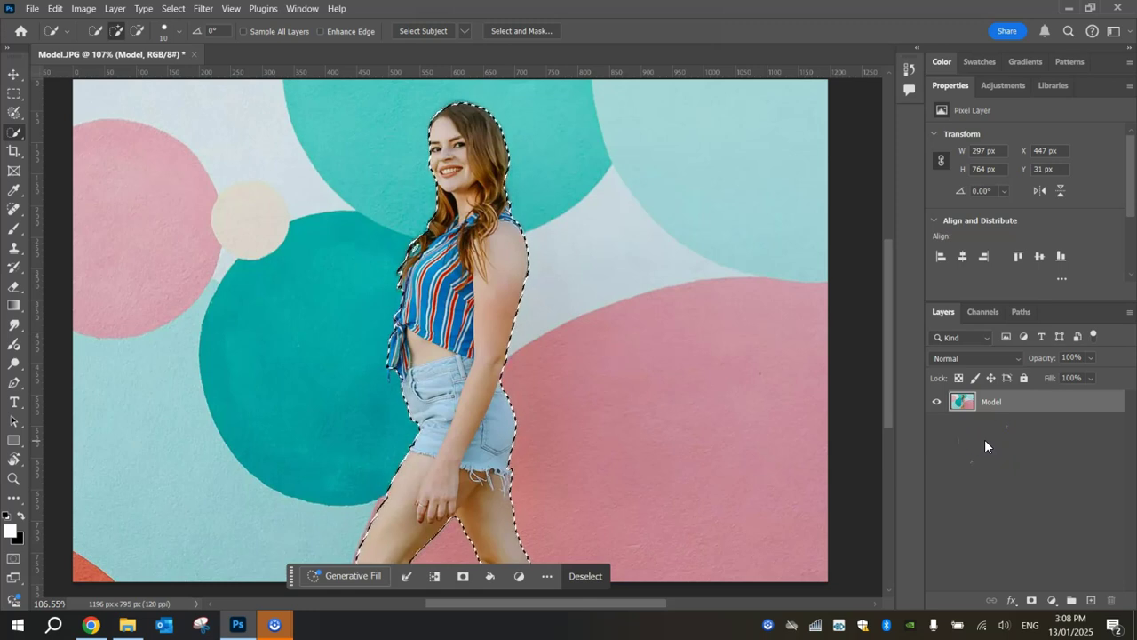
# - Copy the selected model onto a new layer, checking it by toggling the original
pyautogui.hotkey('ctrl', 'j')
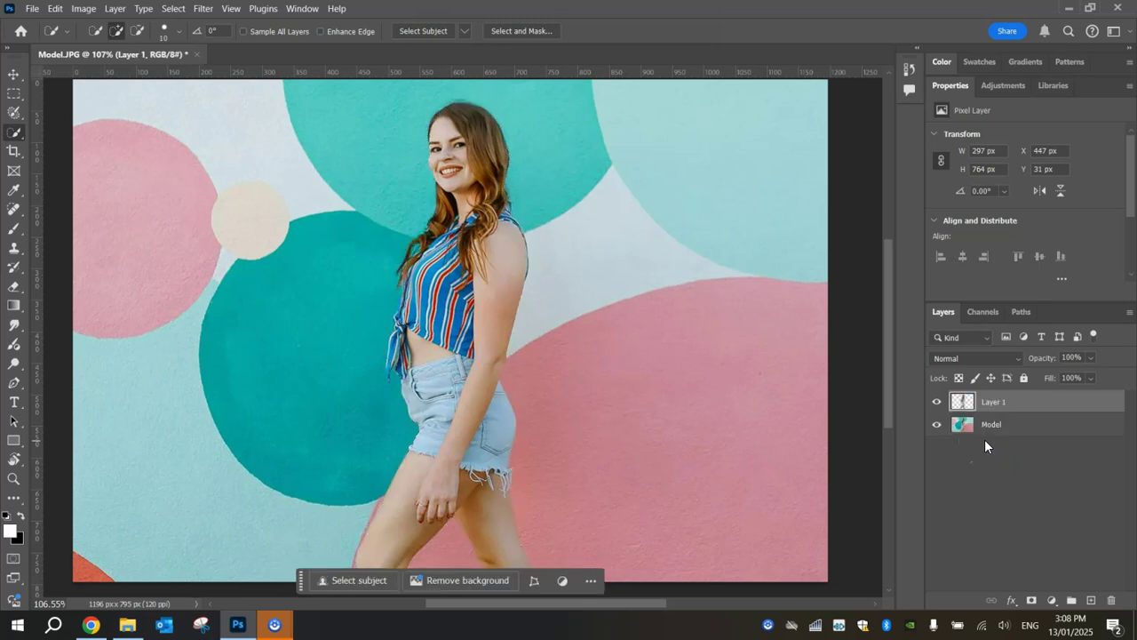
pyautogui.moveTo(1013, 428)
pyautogui.mouseDown()
pyautogui.moveTo(1023, 424)
pyautogui.moveTo(1015, 441)
pyautogui.mouseUp()
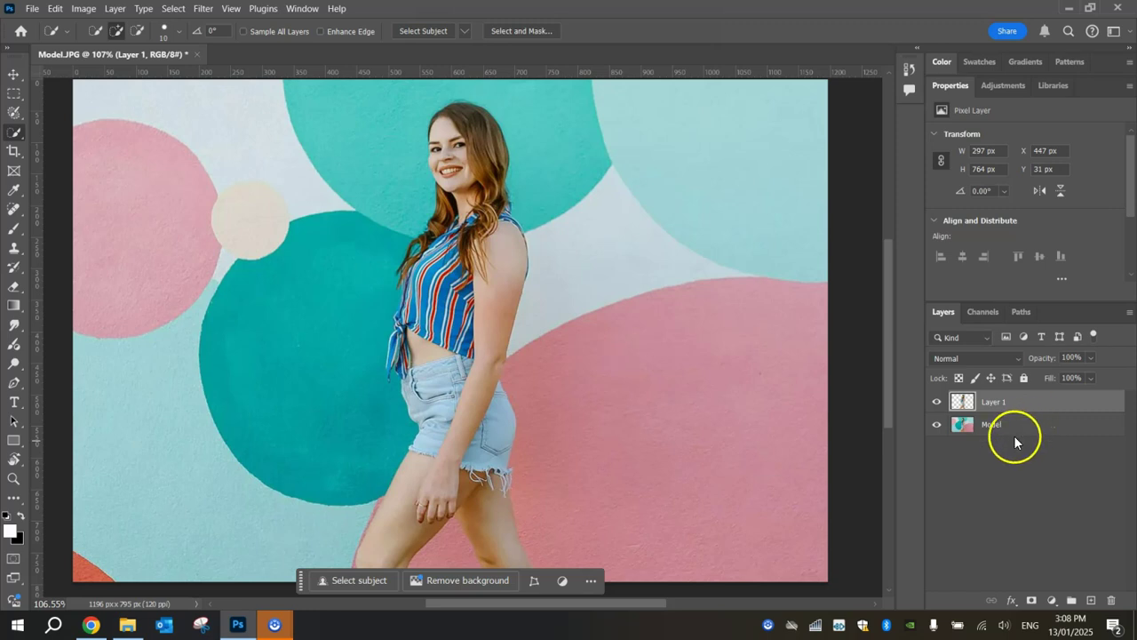
pyautogui.click(938, 426)
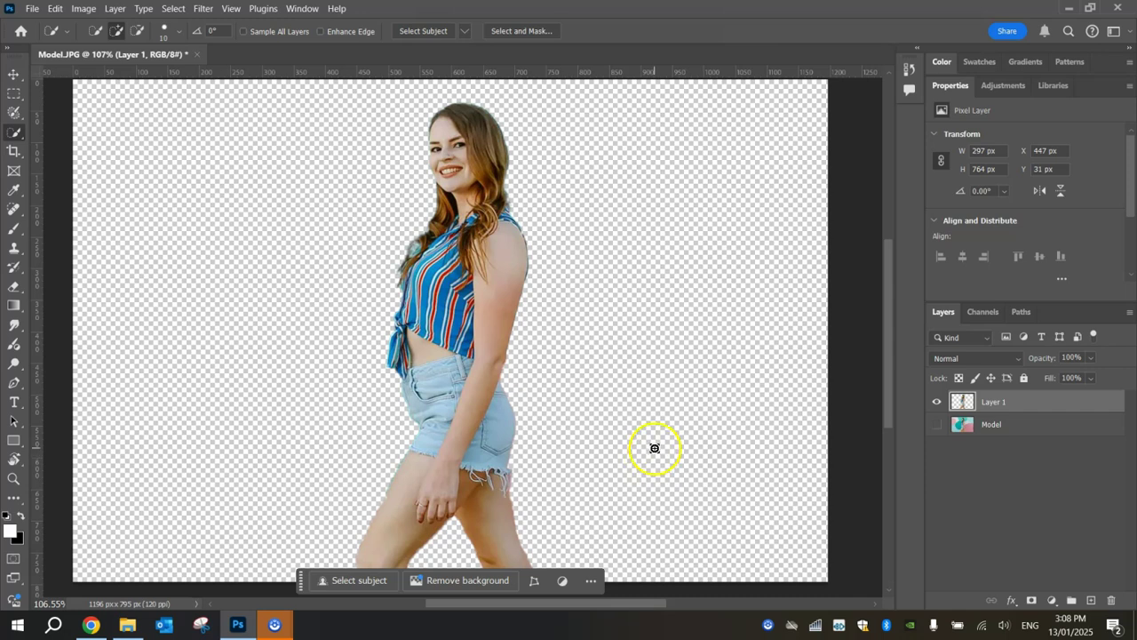
pyautogui.click(936, 424)
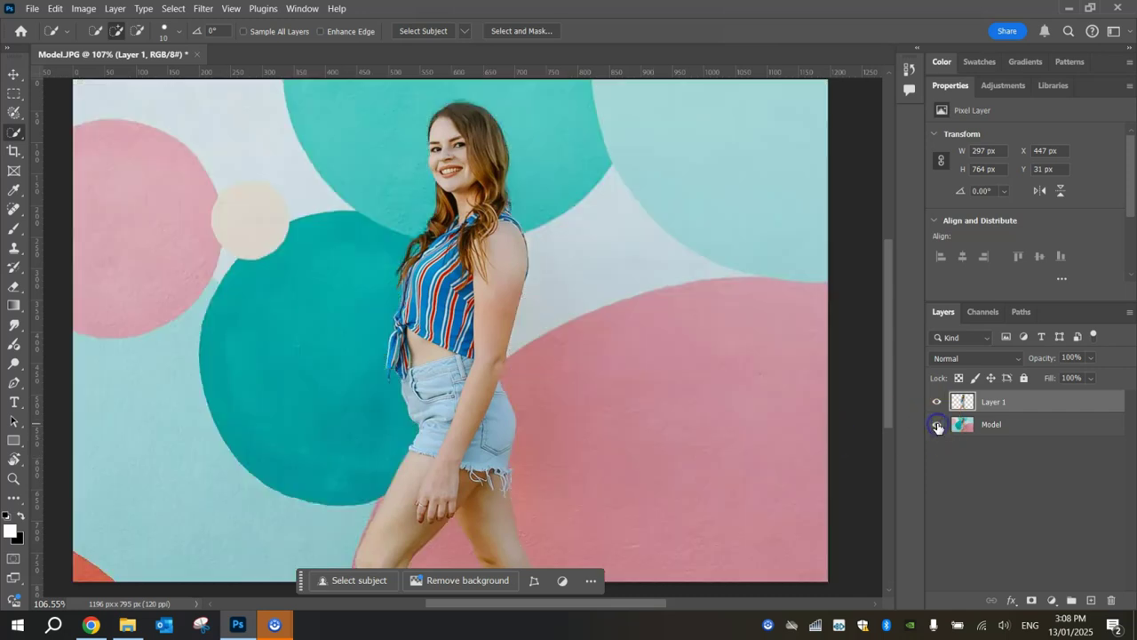
# - Delete the original photo layer and rename the cut-out layer 'Model'
pyautogui.click(1035, 427)
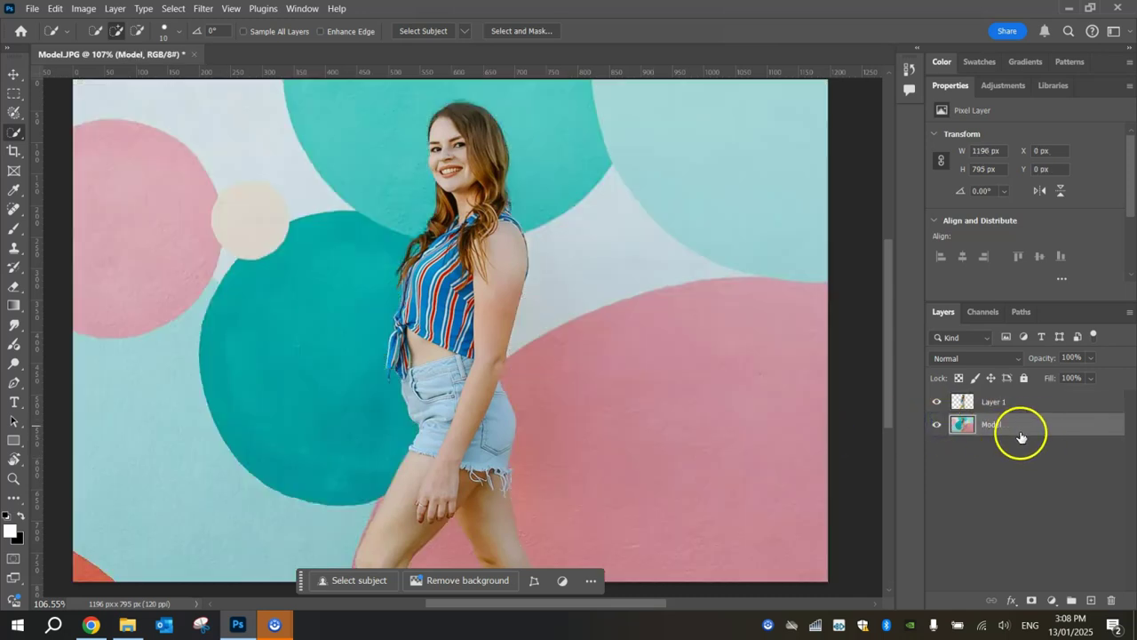
pyautogui.click(1110, 600)
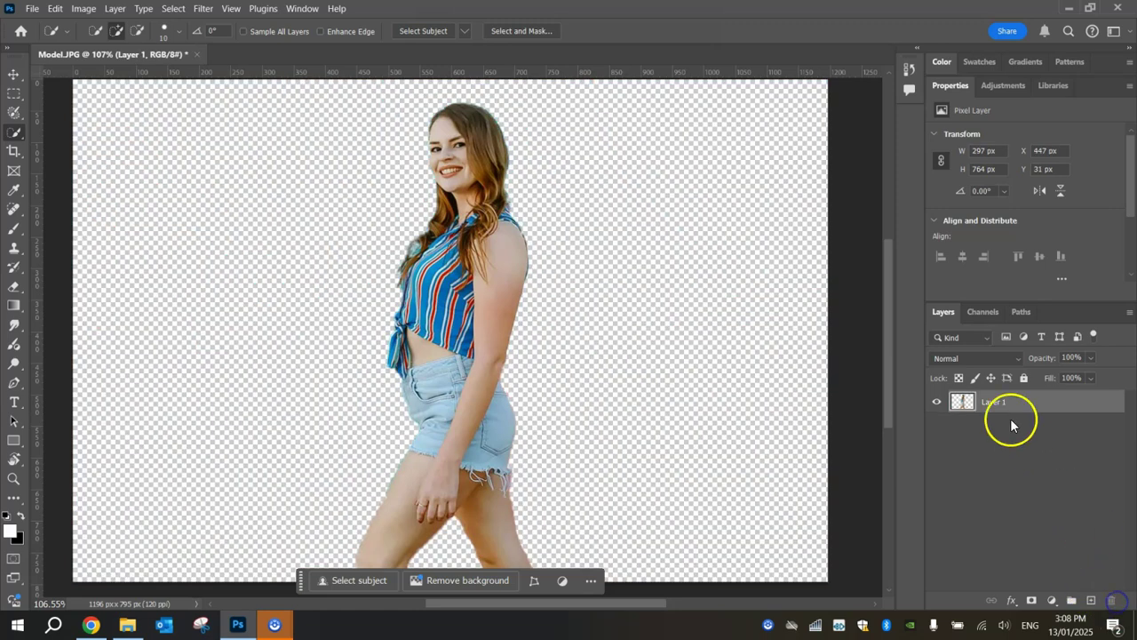
pyautogui.doubleClick(993, 401)
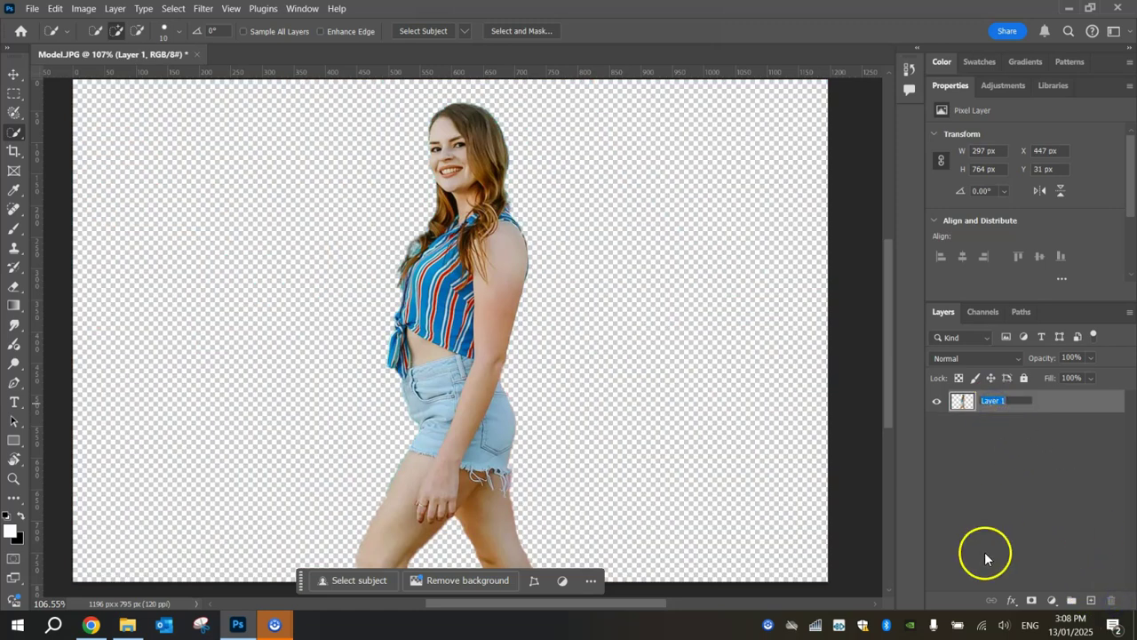
pyautogui.write('Model')
pyautogui.press('Return')
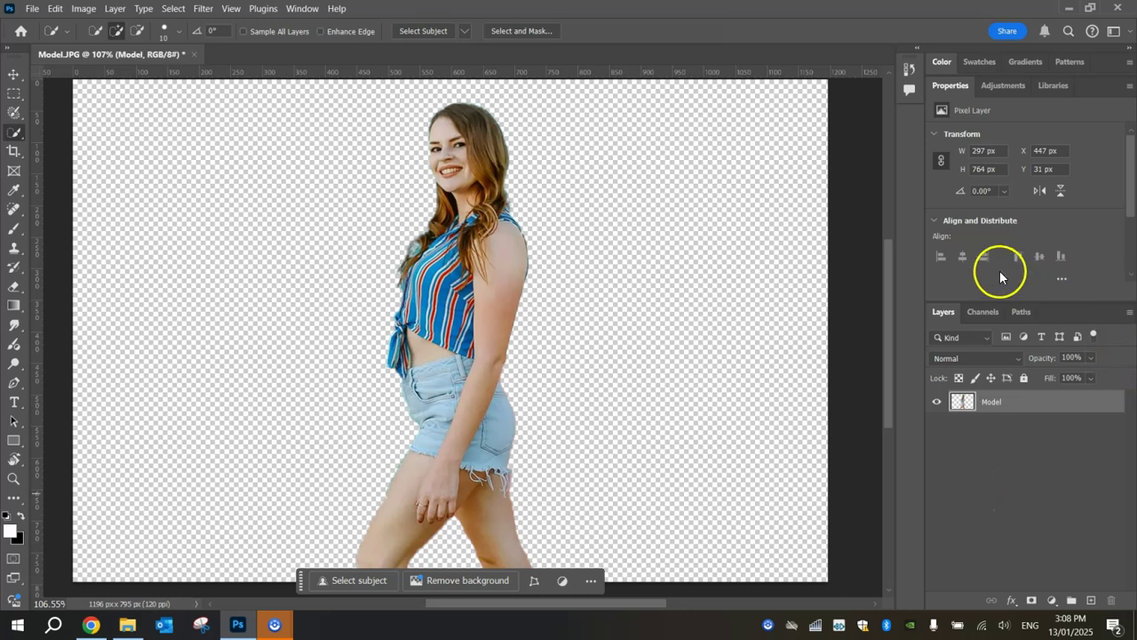
# - Open Filter > Liquify on the cut-out layer and set the Forward Warp brush size to 104
pyautogui.click(1041, 400)
pyautogui.click(204, 8)
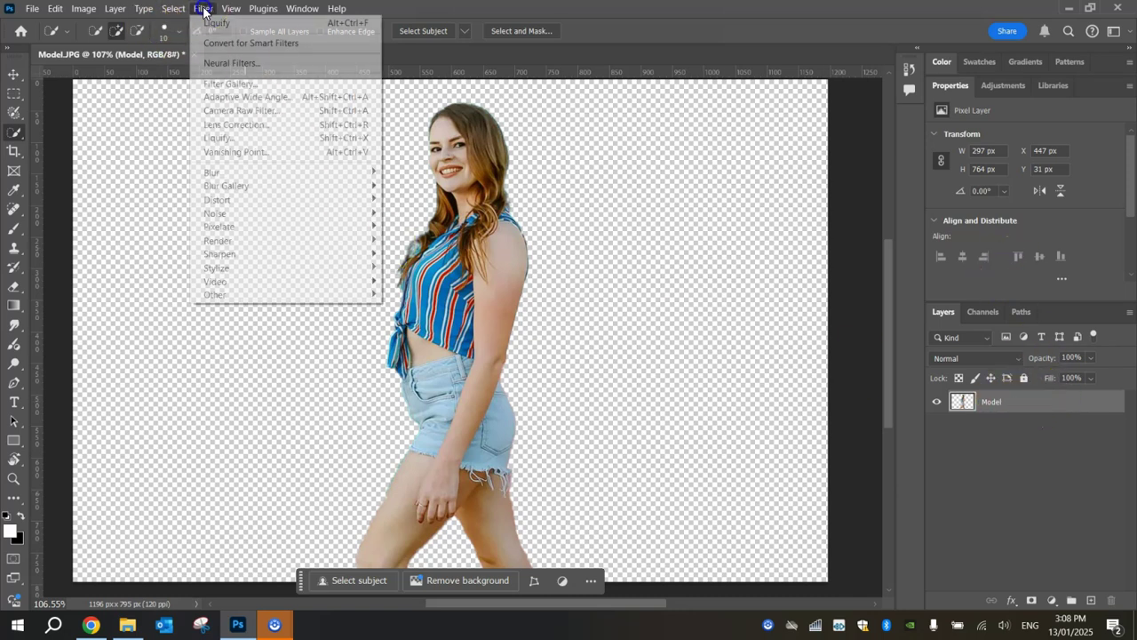
pyautogui.click(247, 140)
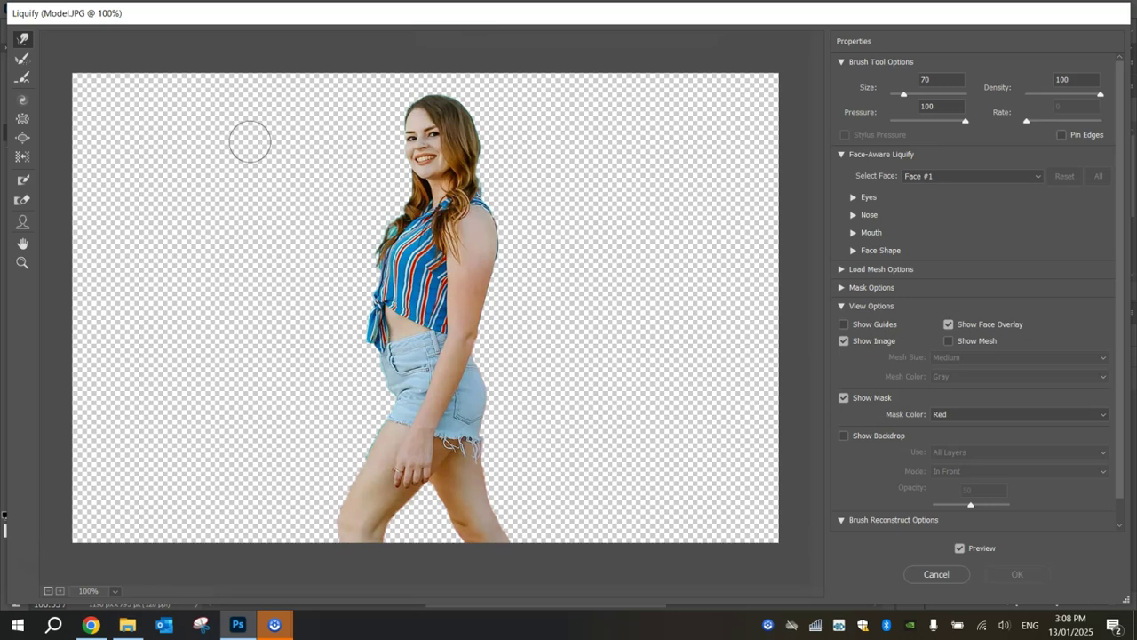
pyautogui.moveTo(250, 142)
pyautogui.mouseDown()
pyautogui.moveTo(275, 164)
pyautogui.moveTo(197, 111)
pyautogui.moveTo(215, 76)
pyautogui.moveTo(176, 77)
pyautogui.moveTo(200, 56)
pyautogui.mouseUp()
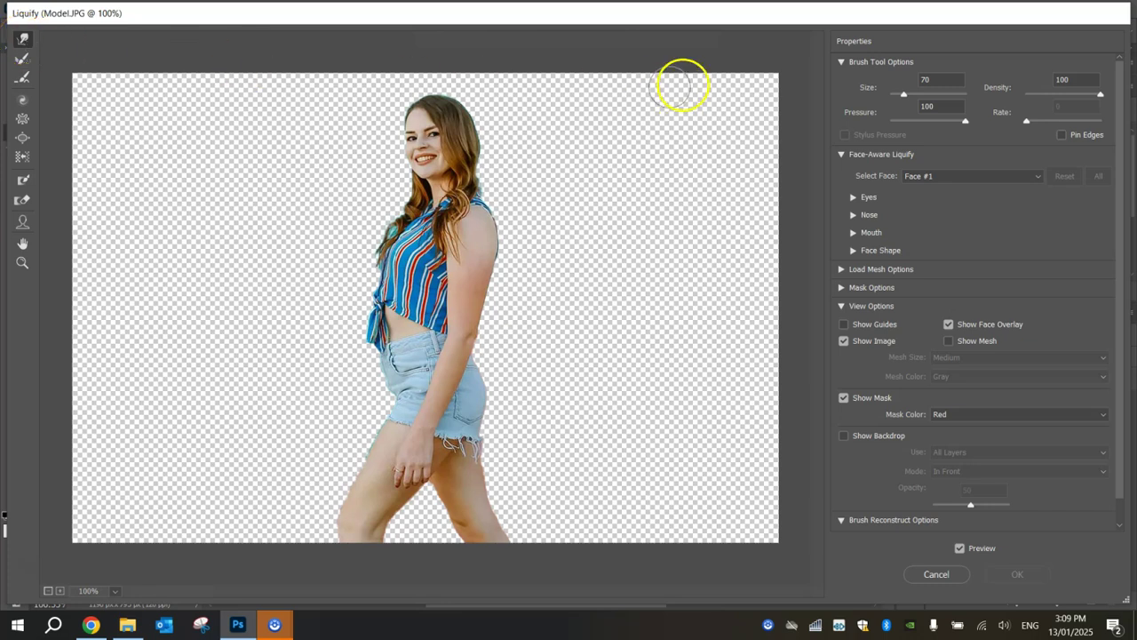
pyautogui.moveTo(944, 89); pyautogui.dragTo(910, 98)
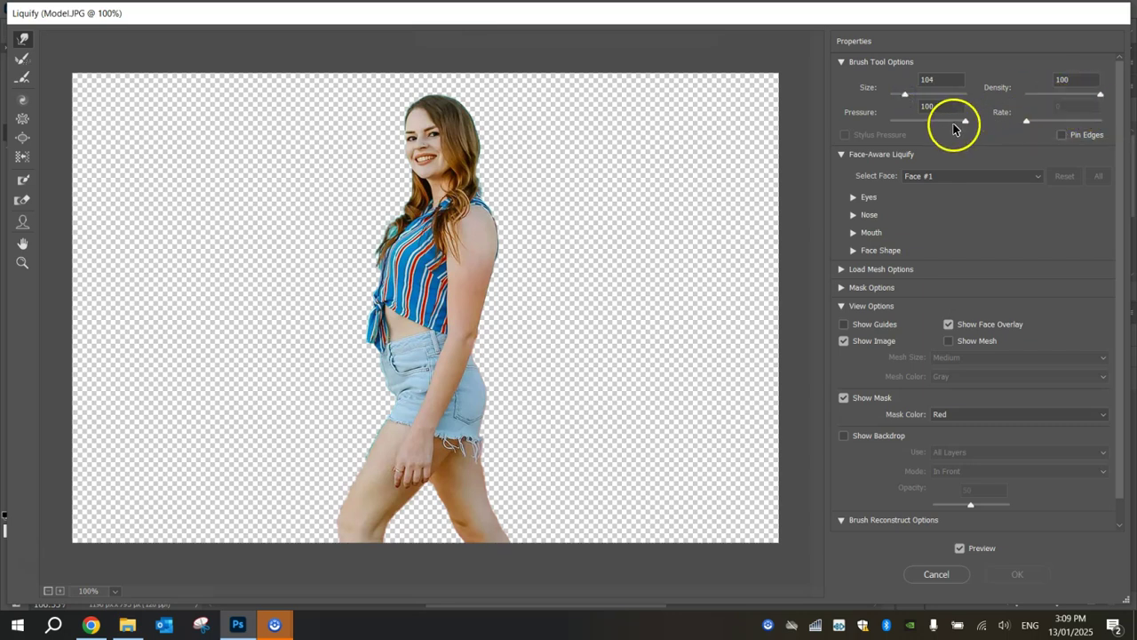
pyautogui.moveTo(965, 124); pyautogui.dragTo(972, 127)
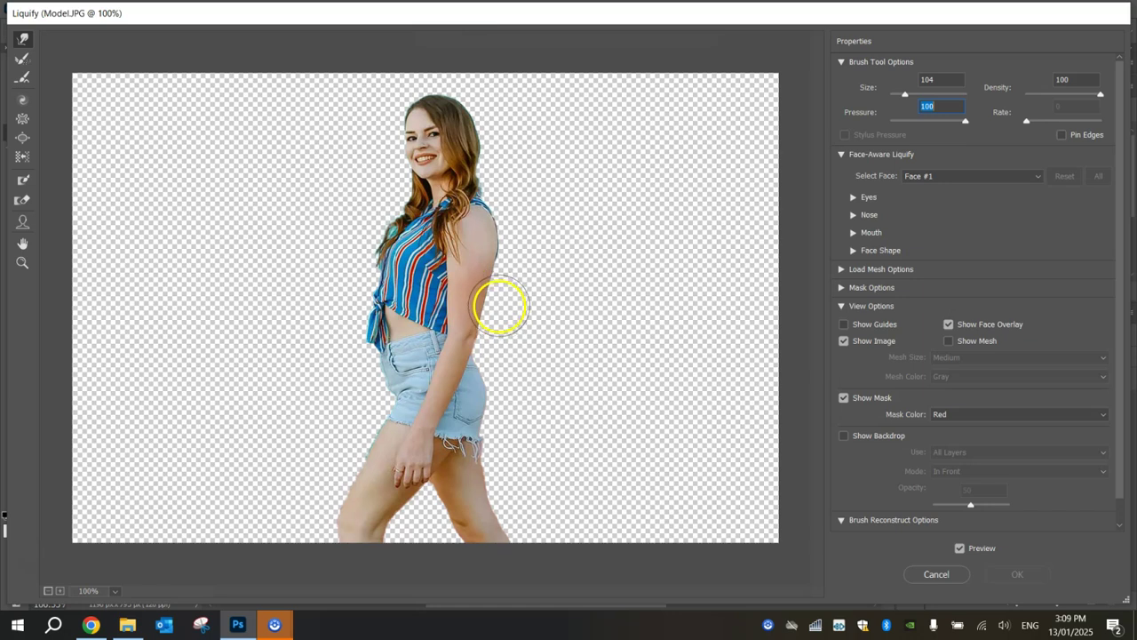
# - Warp the hair and arm rightward into jagged streaks
pyautogui.moveTo(485, 122); pyautogui.dragTo(541, 122)
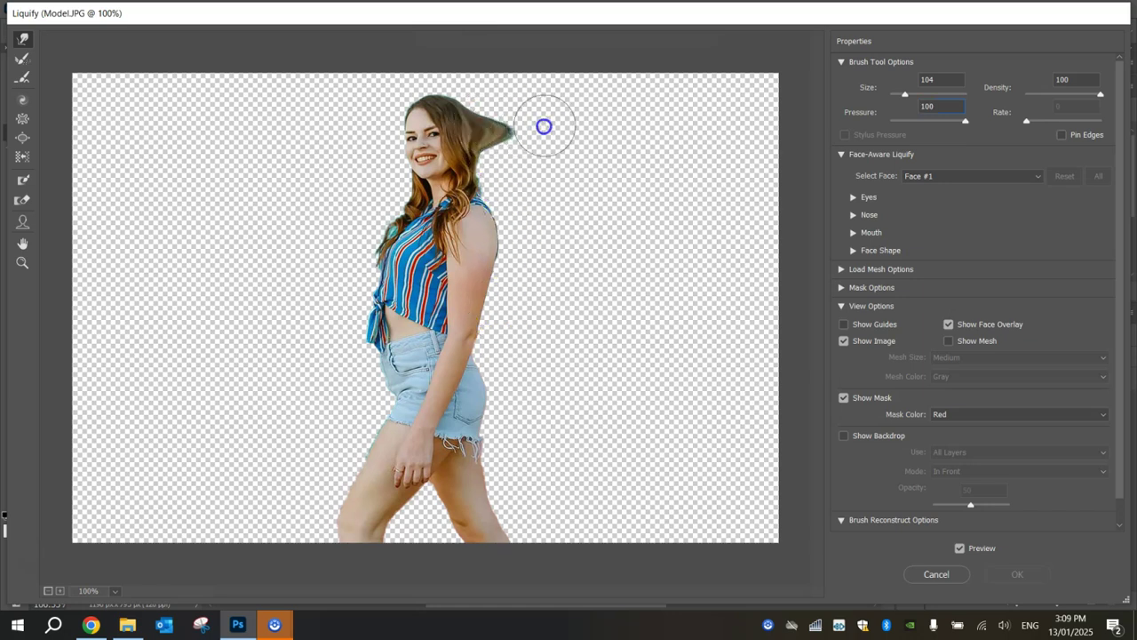
pyautogui.moveTo(498, 152); pyautogui.dragTo(594, 166)
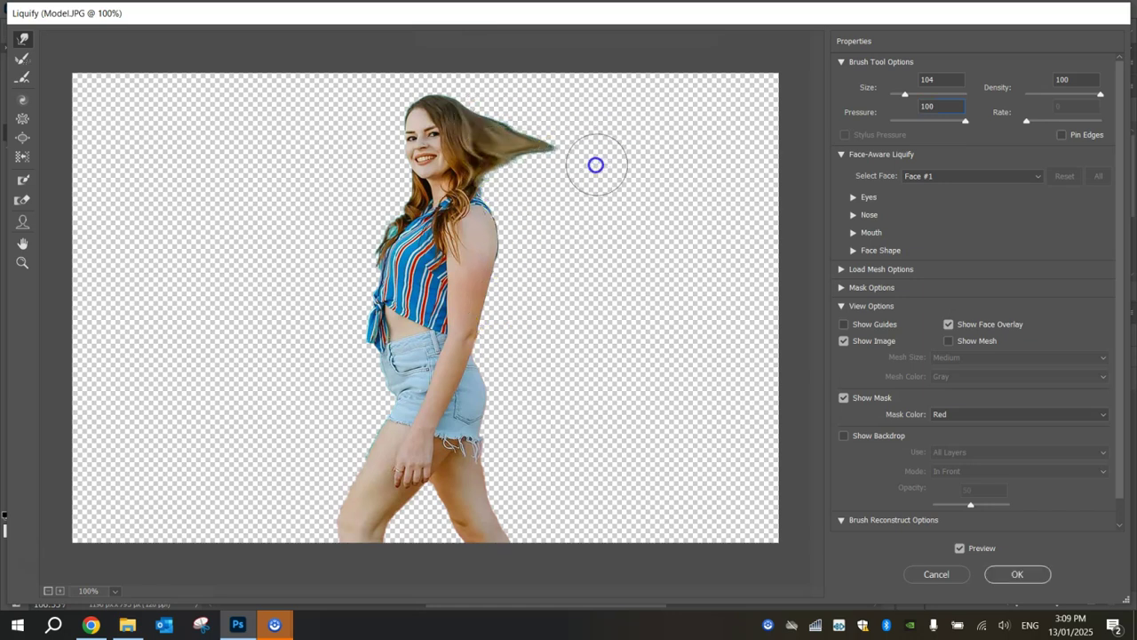
pyautogui.moveTo(483, 183); pyautogui.dragTo(594, 185)
pyautogui.moveTo(480, 220); pyautogui.dragTo(630, 233)
pyautogui.moveTo(505, 254); pyautogui.dragTo(647, 265)
pyautogui.moveTo(489, 287); pyautogui.dragTo(639, 289)
pyautogui.moveTo(490, 310); pyautogui.dragTo(614, 324)
pyautogui.moveTo(489, 338); pyautogui.dragTo(639, 342)
pyautogui.moveTo(444, 368); pyautogui.dragTo(601, 373)
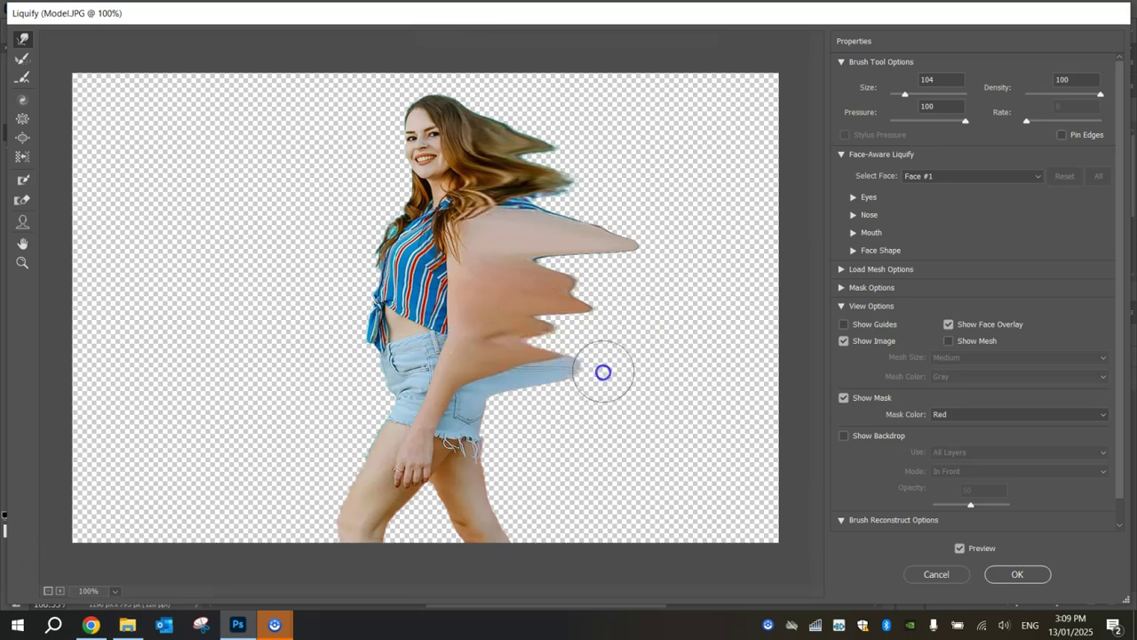
# - Smear the hip, denim shorts and thigh out to the right
pyautogui.moveTo(394, 228)
pyautogui.mouseDown()
pyautogui.moveTo(411, 127)
pyautogui.moveTo(410, 220)
pyautogui.mouseUp()
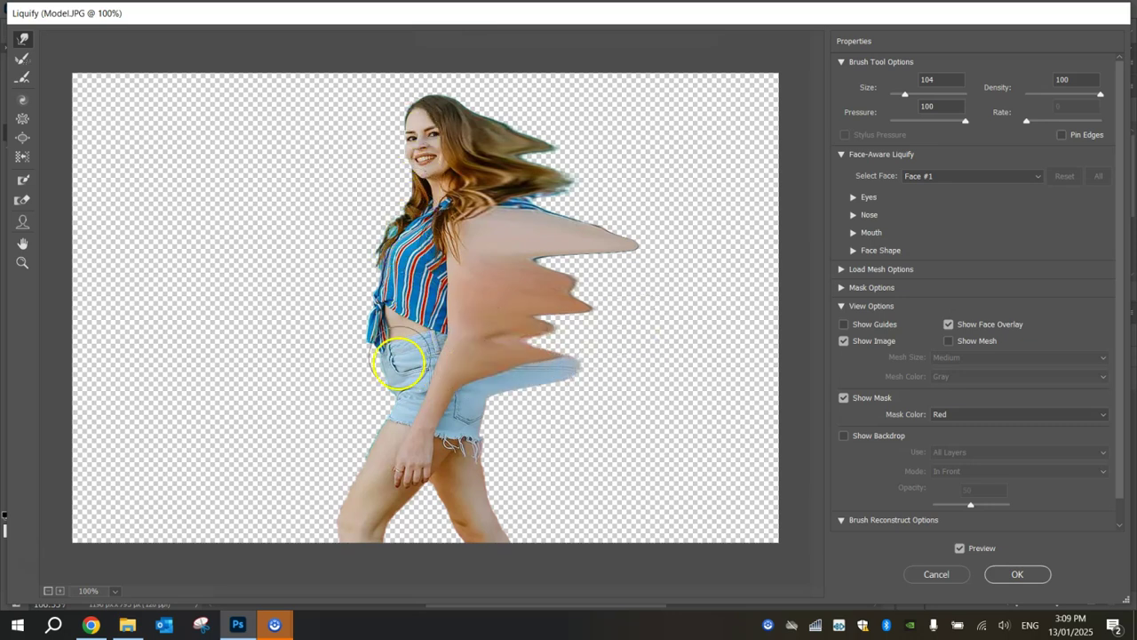
pyautogui.moveTo(448, 397)
pyautogui.mouseDown()
pyautogui.moveTo(518, 399)
pyautogui.moveTo(500, 406)
pyautogui.moveTo(518, 427)
pyautogui.moveTo(499, 430)
pyautogui.moveTo(551, 440)
pyautogui.mouseUp()
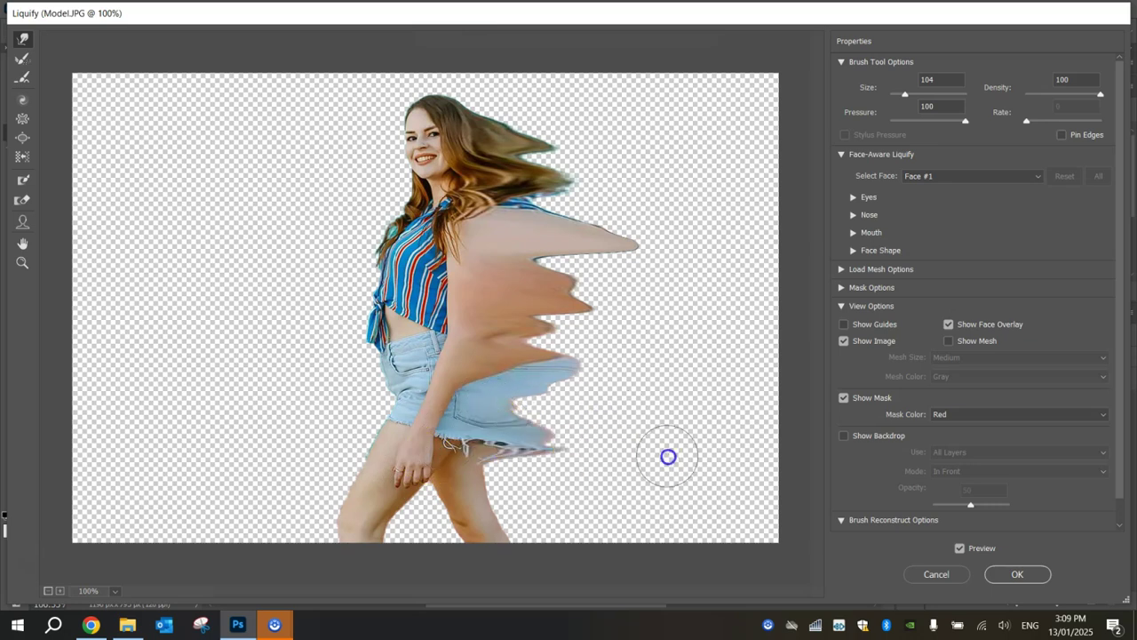
pyautogui.moveTo(512, 471)
pyautogui.mouseDown()
pyautogui.moveTo(497, 477)
pyautogui.moveTo(594, 502)
pyautogui.mouseUp()
pyautogui.moveTo(500, 507); pyautogui.dragTo(691, 483)
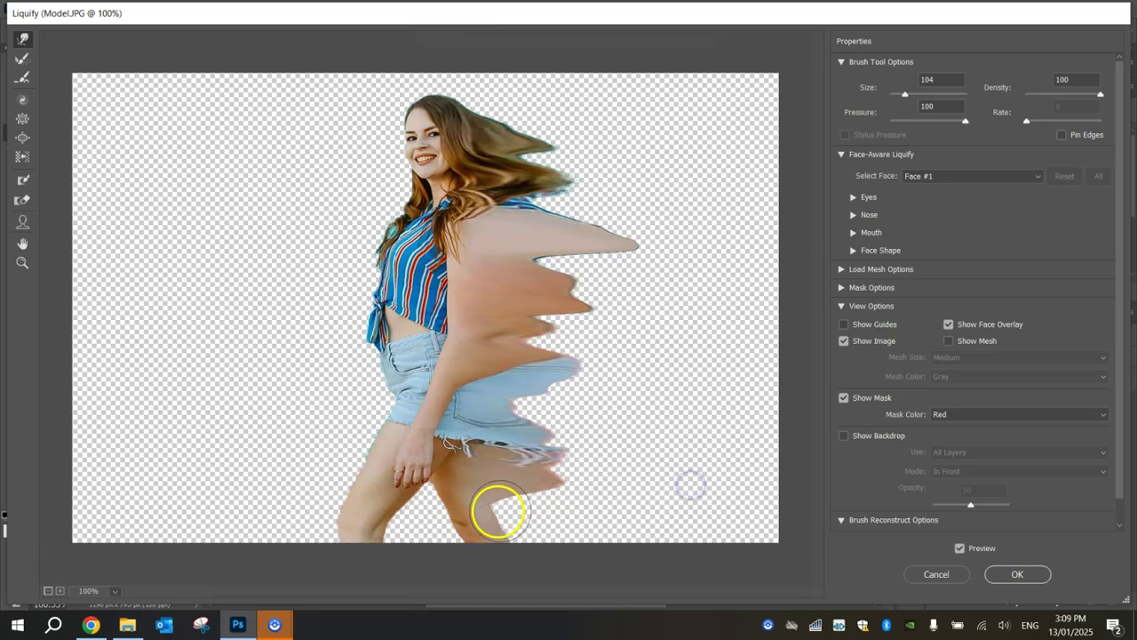
pyautogui.moveTo(500, 523)
pyautogui.mouseDown()
pyautogui.moveTo(655, 516)
pyautogui.moveTo(695, 534)
pyautogui.moveTo(503, 508)
pyautogui.moveTo(675, 503)
pyautogui.mouseUp()
pyautogui.moveTo(519, 454); pyautogui.dragTo(642, 462)
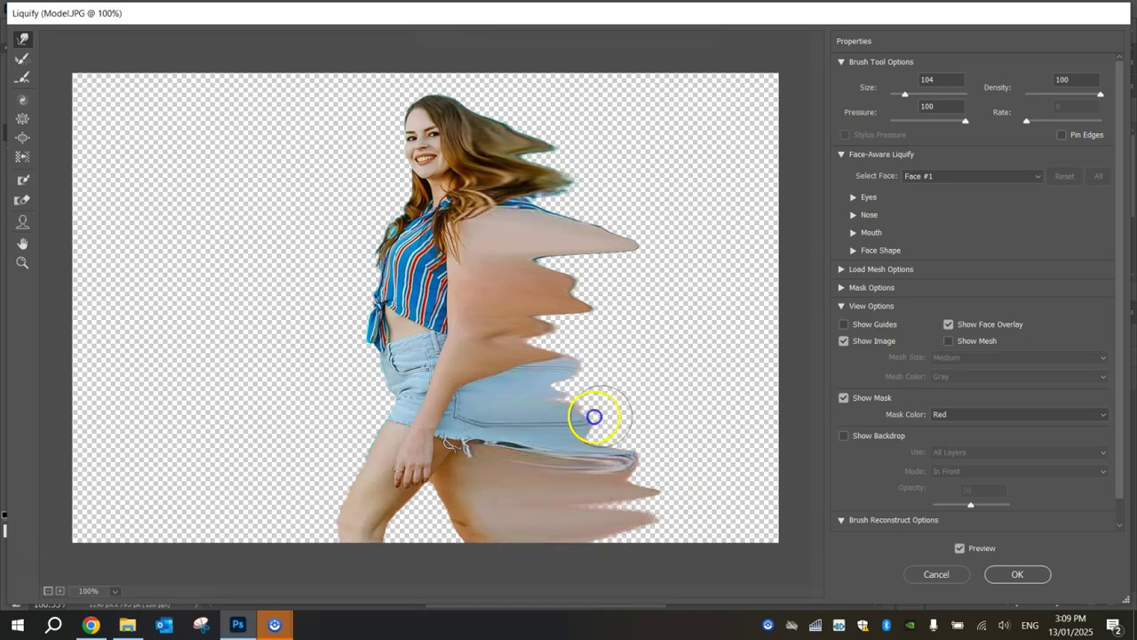
pyautogui.moveTo(520, 389); pyautogui.dragTo(666, 419)
pyautogui.moveTo(554, 376); pyautogui.dragTo(652, 391)
# - Stretch the shoulder, flowing hair and crown into long rightward streaks
pyautogui.moveTo(553, 305); pyautogui.dragTo(645, 337)
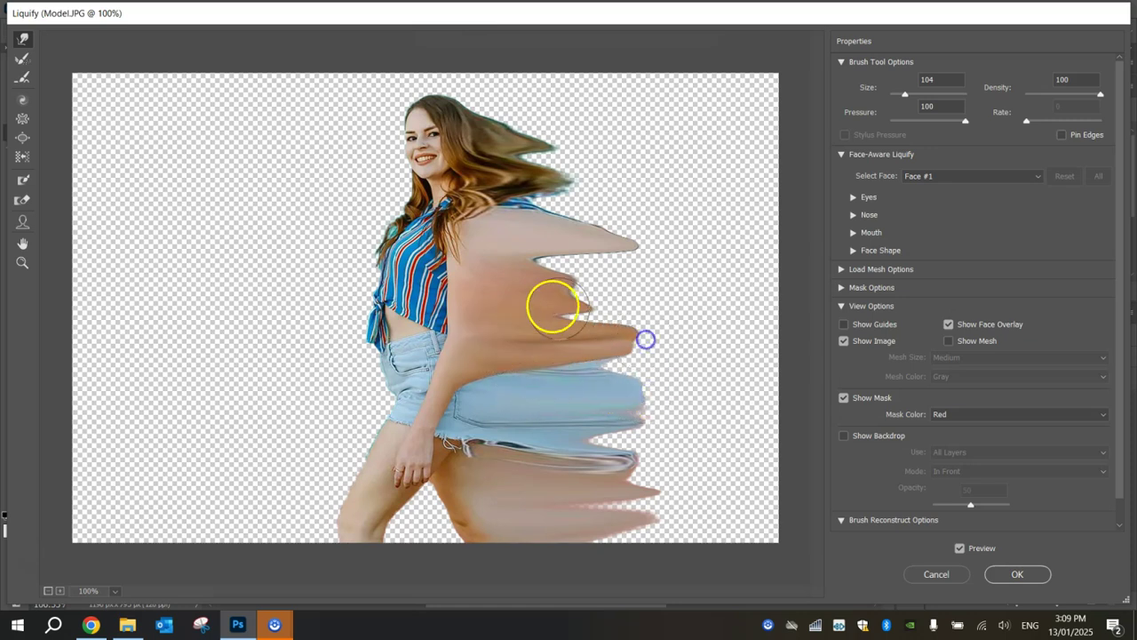
pyautogui.moveTo(521, 249)
pyautogui.mouseDown()
pyautogui.moveTo(634, 305)
pyautogui.moveTo(653, 257)
pyautogui.mouseUp()
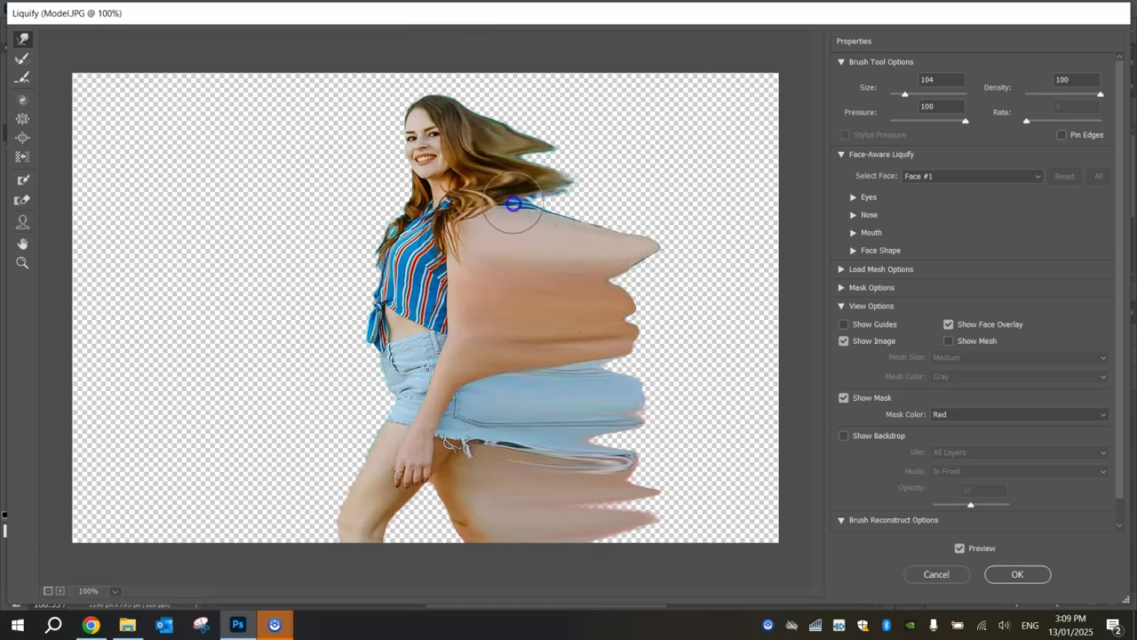
pyautogui.moveTo(511, 206); pyautogui.dragTo(640, 193)
pyautogui.moveTo(501, 157); pyautogui.dragTo(689, 156)
pyautogui.moveTo(482, 111); pyautogui.dragTo(673, 107)
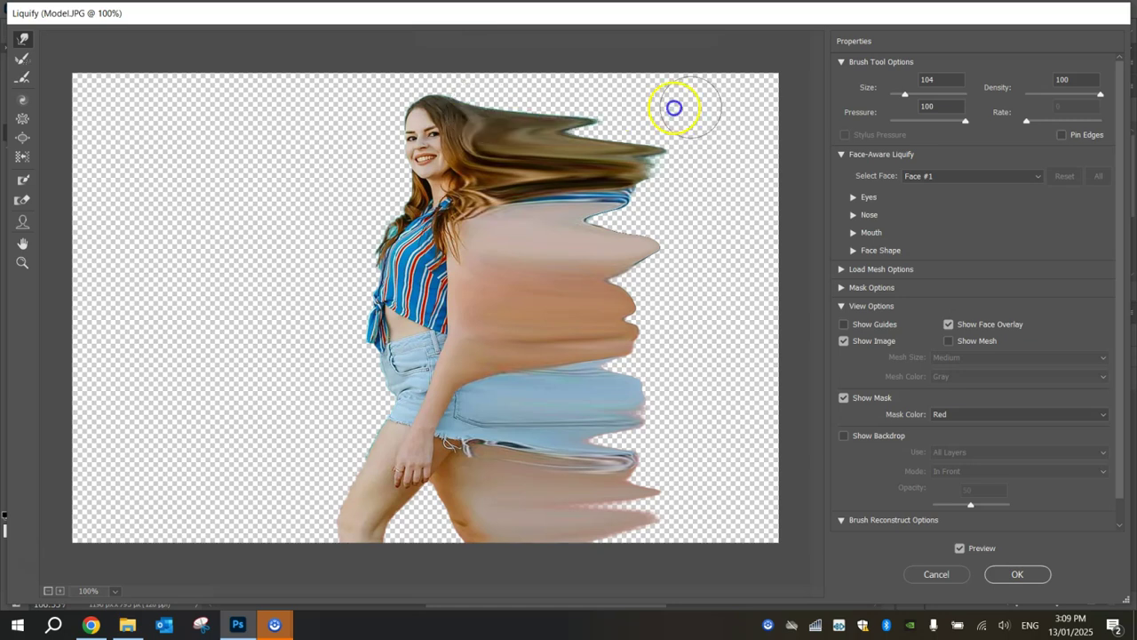
pyautogui.moveTo(465, 69)
pyautogui.mouseDown()
pyautogui.moveTo(457, 83)
pyautogui.moveTo(581, 76)
pyautogui.mouseUp()
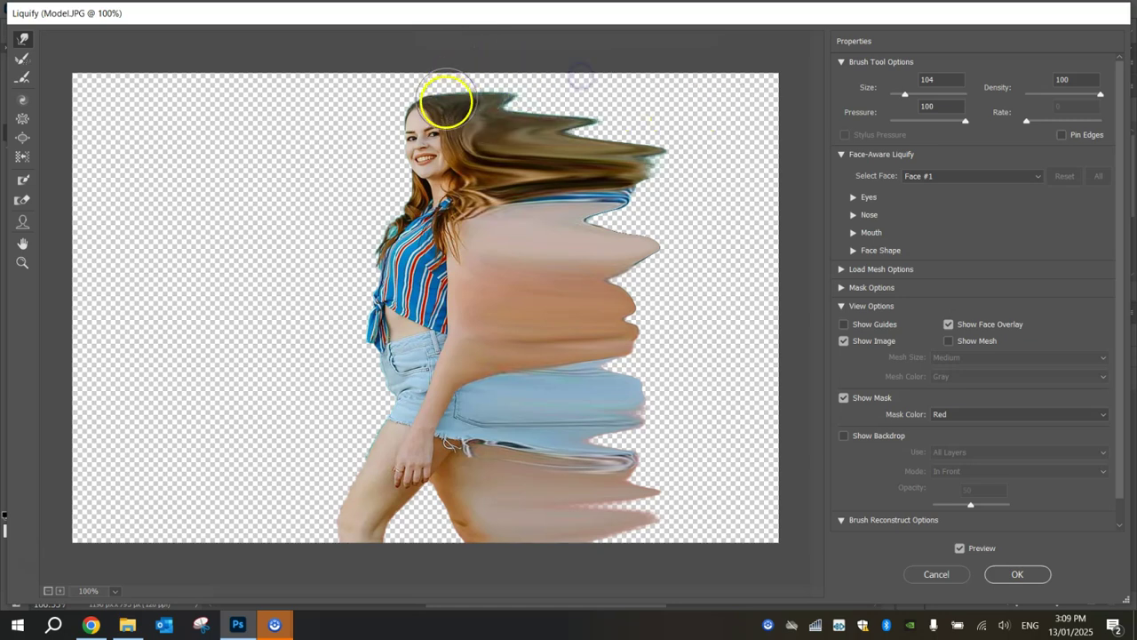
pyautogui.moveTo(450, 97)
pyautogui.mouseDown()
pyautogui.moveTo(575, 88)
pyautogui.moveTo(560, 113)
pyautogui.moveTo(523, 120)
pyautogui.moveTo(685, 127)
pyautogui.mouseUp()
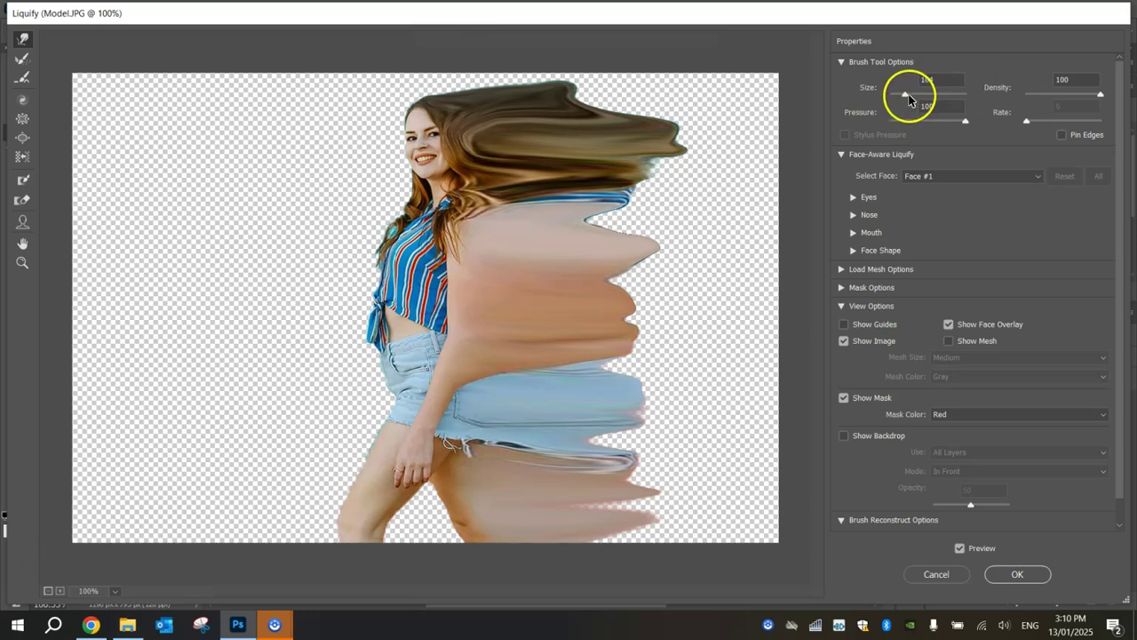
# - With a slightly larger brush, push the hair, torso and legs out to the right edge
pyautogui.moveTo(905, 95); pyautogui.dragTo(908, 98)
pyautogui.moveTo(634, 132)
pyautogui.mouseDown()
pyautogui.moveTo(590, 153)
pyautogui.moveTo(726, 154)
pyautogui.mouseUp()
pyautogui.moveTo(602, 275); pyautogui.dragTo(690, 310)
pyautogui.moveTo(569, 417)
pyautogui.mouseDown()
pyautogui.moveTo(616, 444)
pyautogui.moveTo(752, 465)
pyautogui.mouseUp()
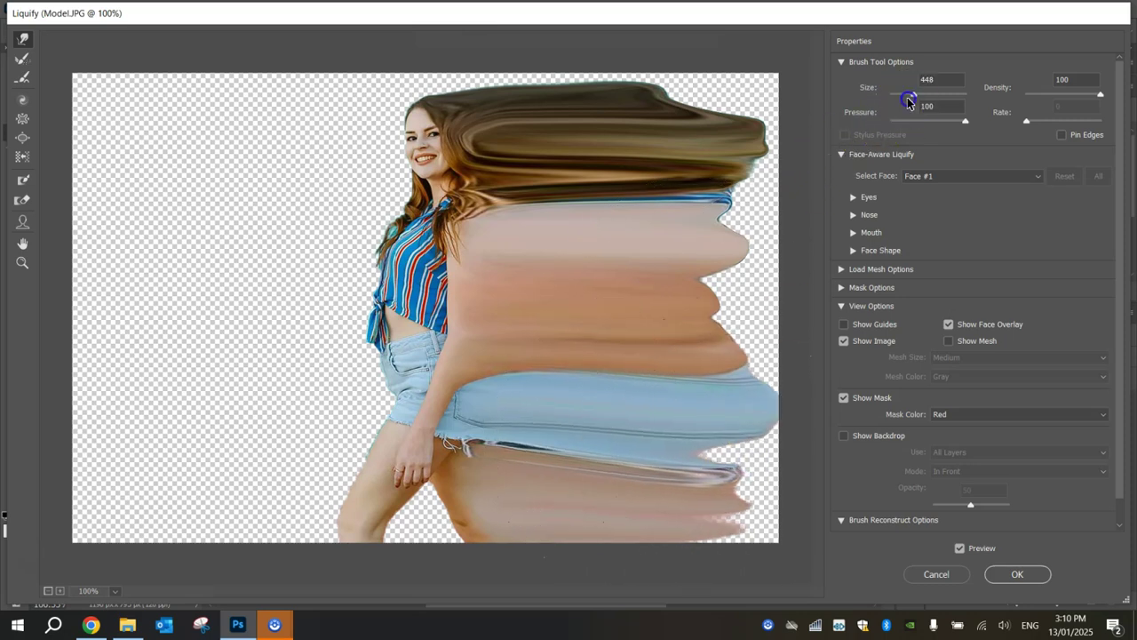
pyautogui.moveTo(634, 223); pyautogui.dragTo(794, 213)
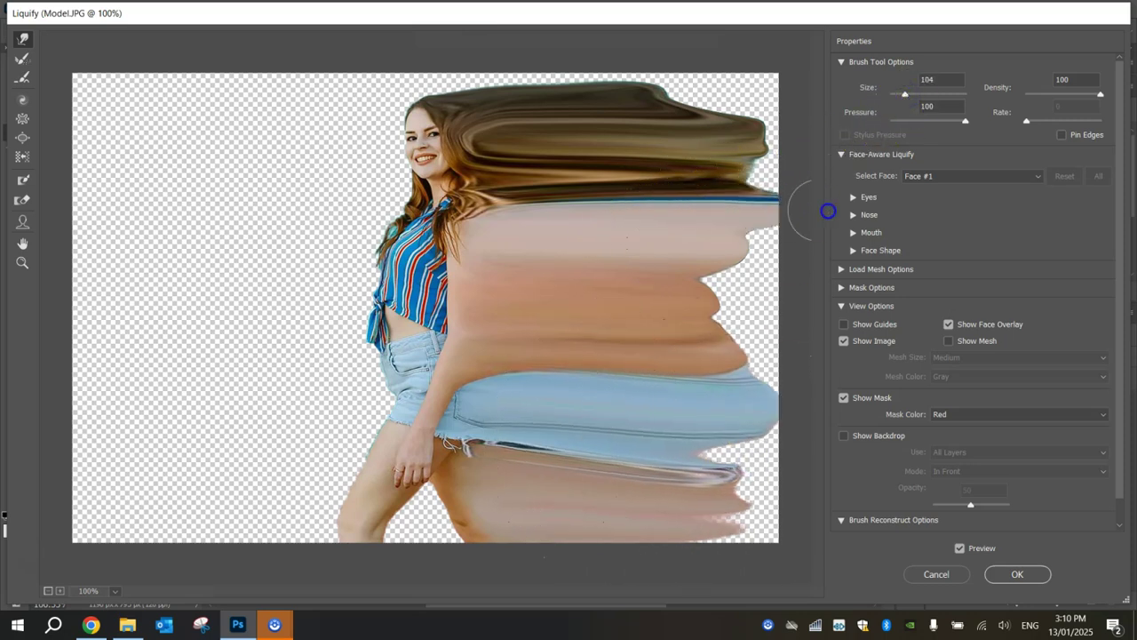
pyautogui.moveTo(800, 303)
pyautogui.mouseDown()
pyautogui.moveTo(840, 353)
pyautogui.moveTo(737, 394)
pyautogui.moveTo(670, 472)
pyautogui.moveTo(761, 533)
pyautogui.mouseUp()
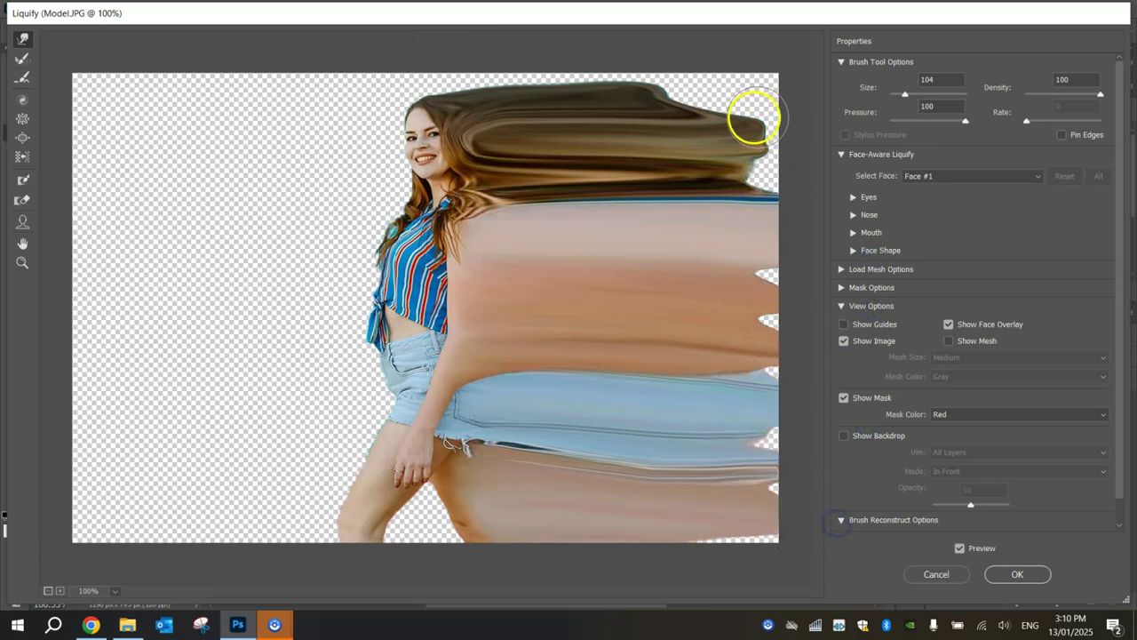
pyautogui.moveTo(754, 115)
pyautogui.mouseDown()
pyautogui.moveTo(863, 165)
pyautogui.moveTo(683, 119)
pyautogui.moveTo(698, 101)
pyautogui.moveTo(835, 94)
pyautogui.moveTo(661, 87)
pyautogui.moveTo(804, 82)
pyautogui.mouseUp()
pyautogui.moveTo(661, 89)
pyautogui.mouseDown()
pyautogui.moveTo(482, 89)
pyautogui.moveTo(541, 73)
pyautogui.moveTo(702, 94)
pyautogui.moveTo(914, 56)
pyautogui.mouseUp()
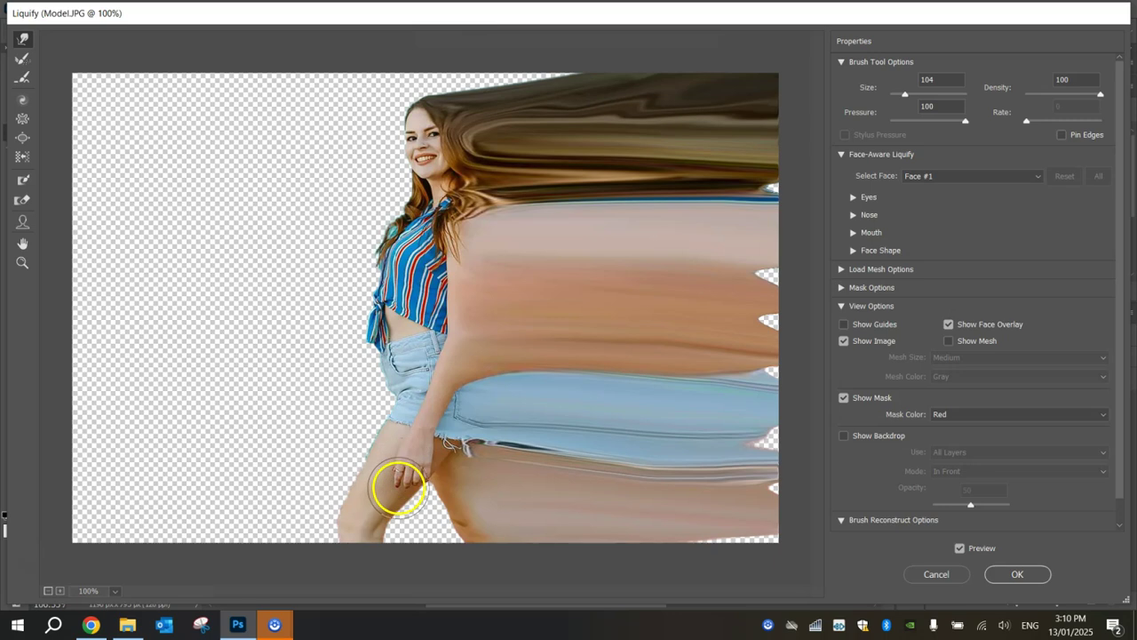
# - Apply the Liquify warp and add an all-black layer mask to the Model layer
pyautogui.click(1017, 573)
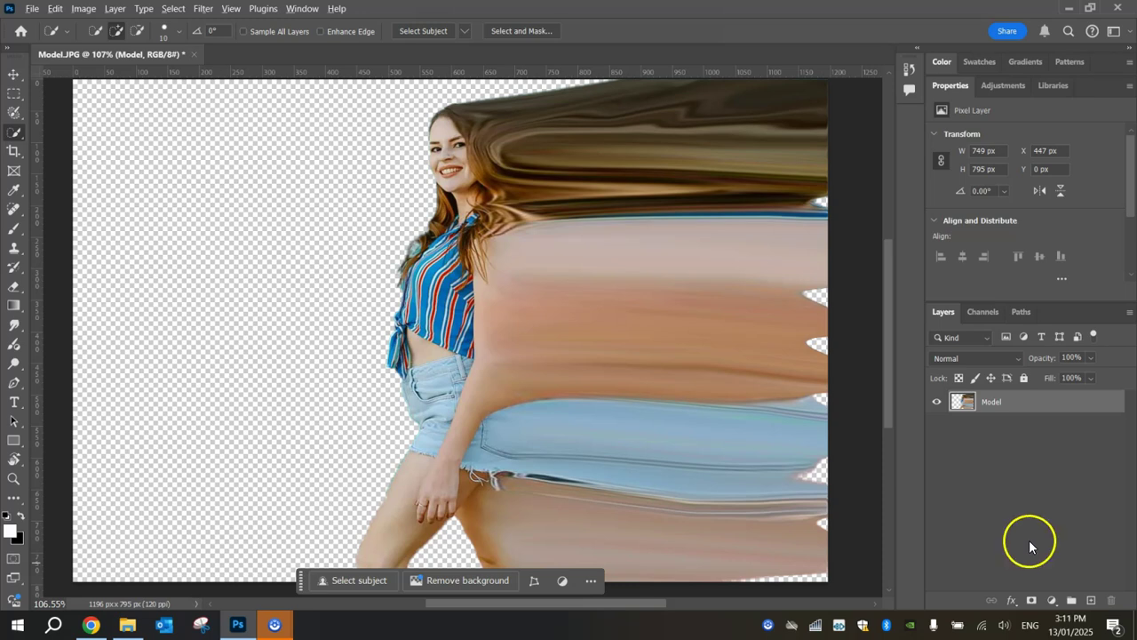
pyautogui.keyDown('alt'); pyautogui.click(1032, 603); pyautogui.keyUp('alt')
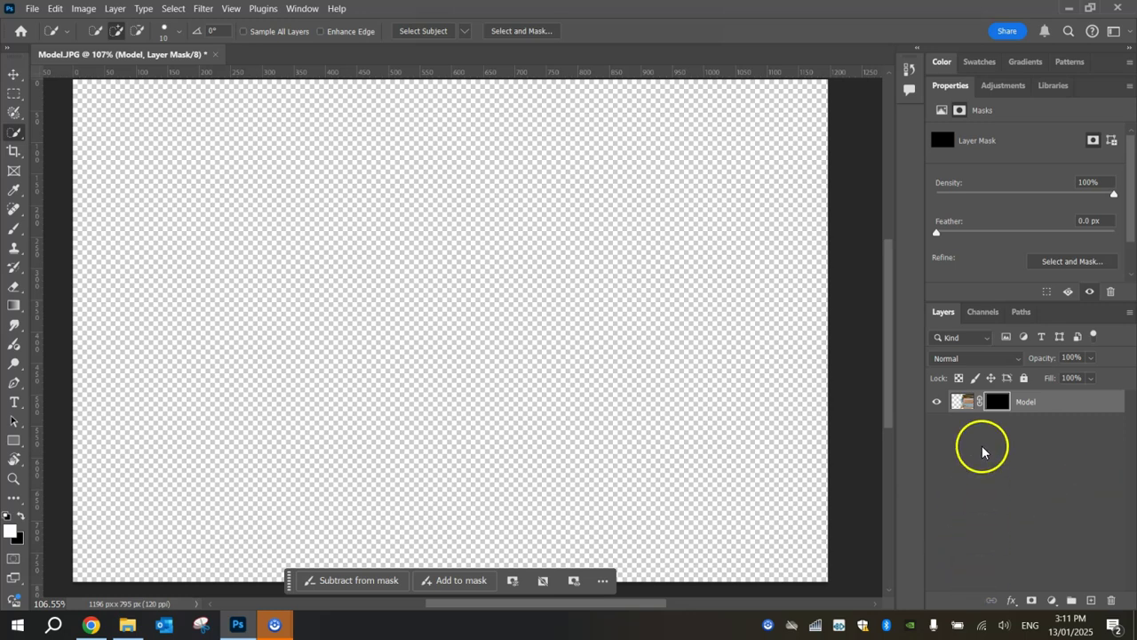
# - Select the standard Brush tool and browse its presets, trying Soft Round
pyautogui.click(13, 229)
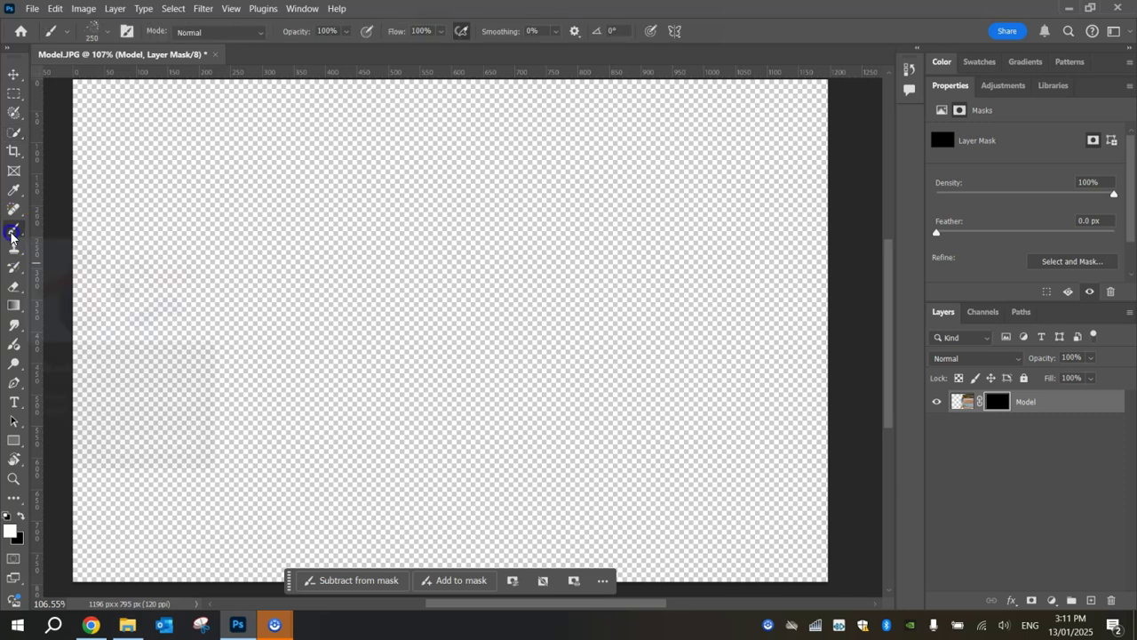
pyautogui.rightClick(13, 229)
pyautogui.click(58, 231)
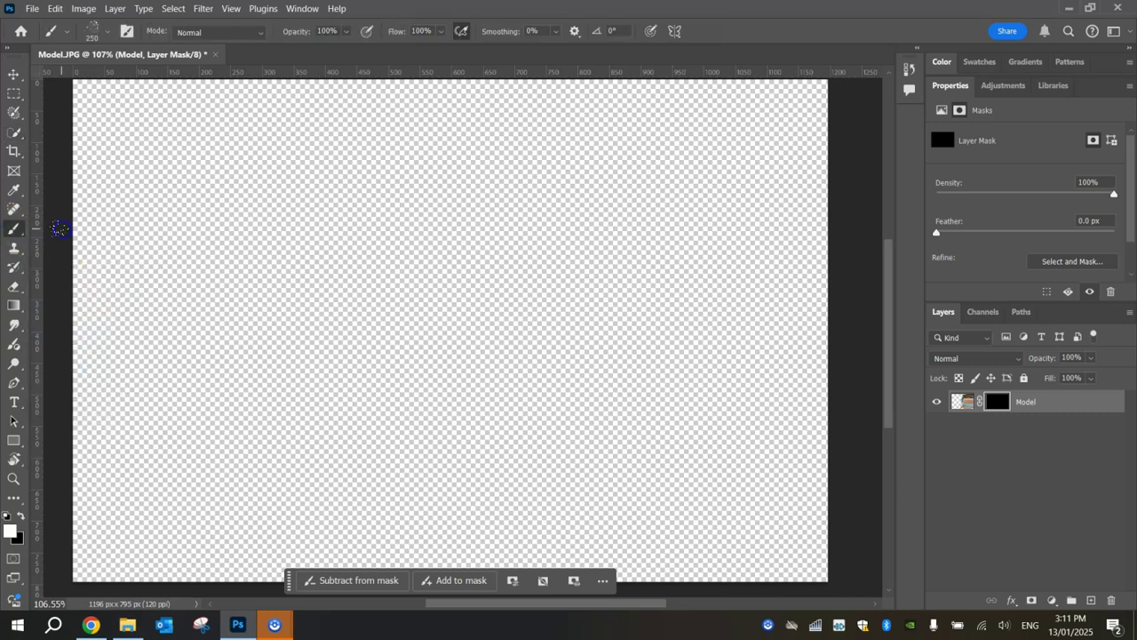
pyautogui.click(108, 33)
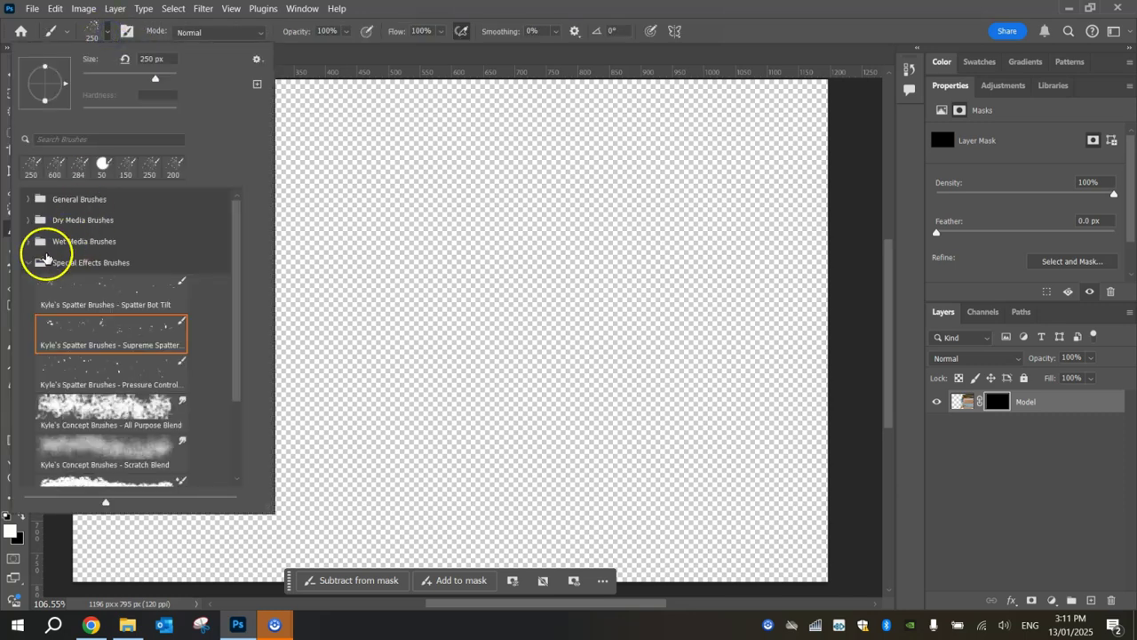
pyautogui.click(28, 262)
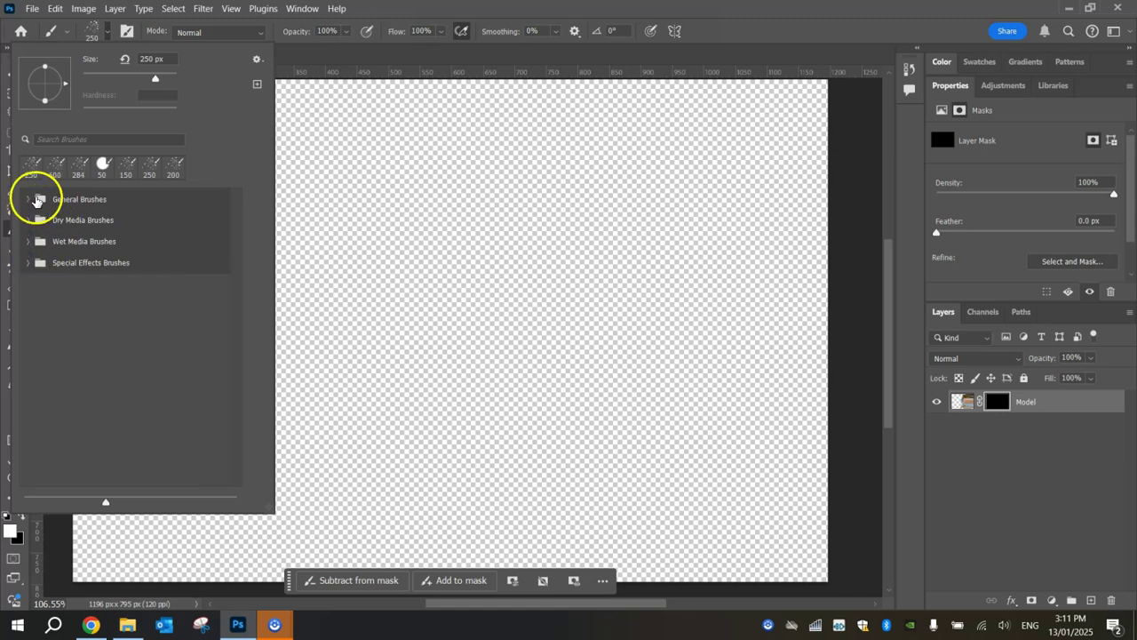
pyautogui.click(28, 199)
pyautogui.click(83, 219)
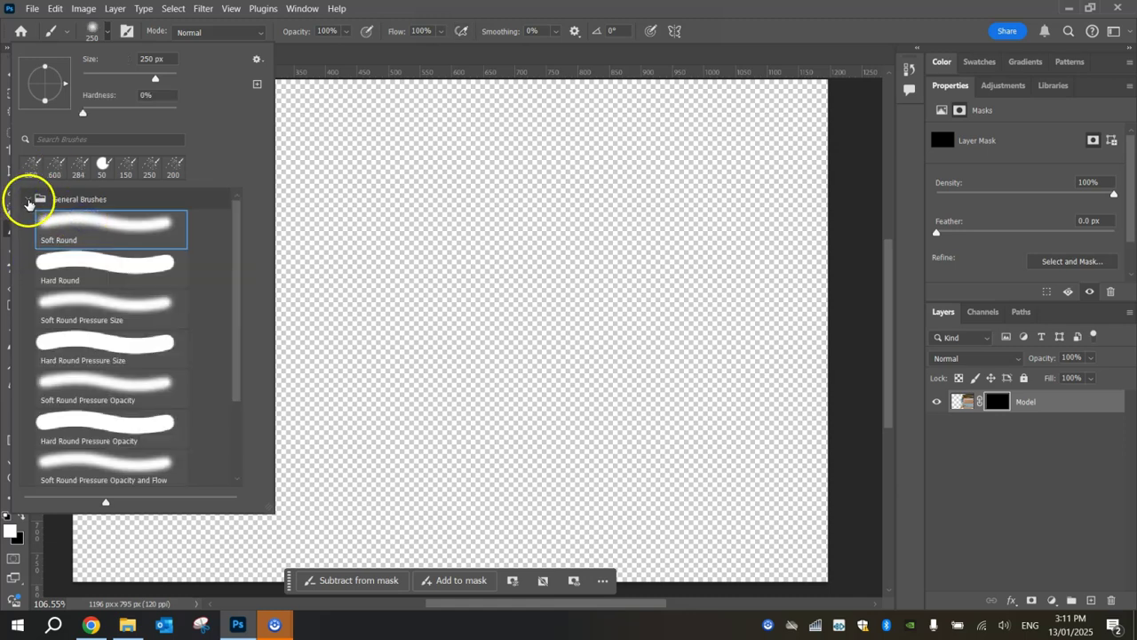
pyautogui.click(27, 199)
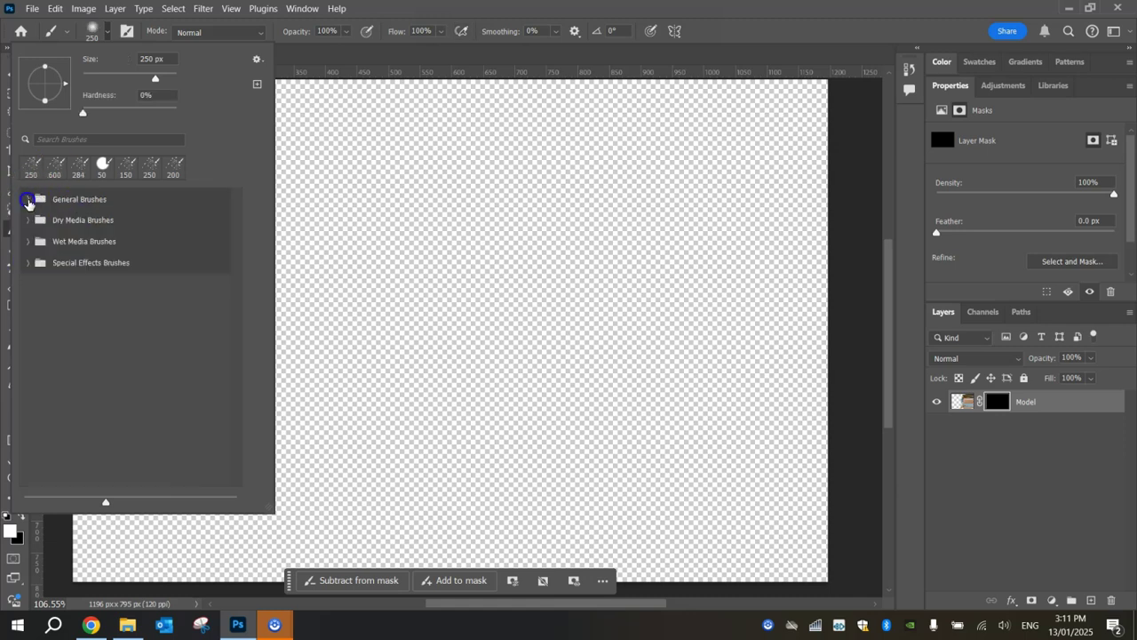
# - Choose the Spatter Bot Tilt special-effects brush and reduce its size
pyautogui.click(26, 264)
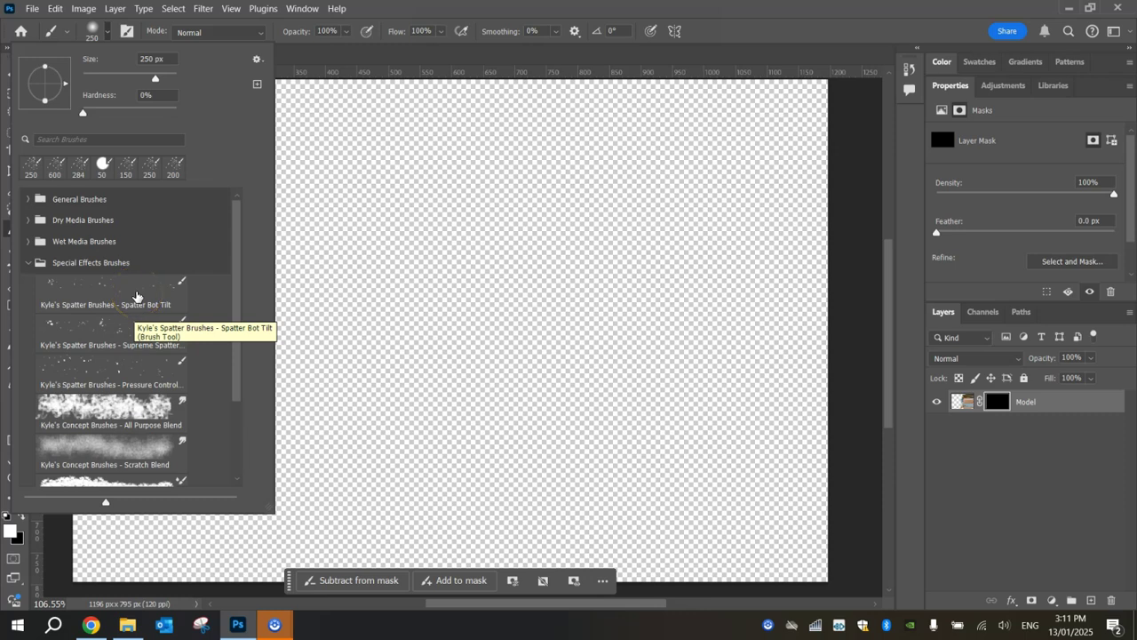
pyautogui.click(119, 332)
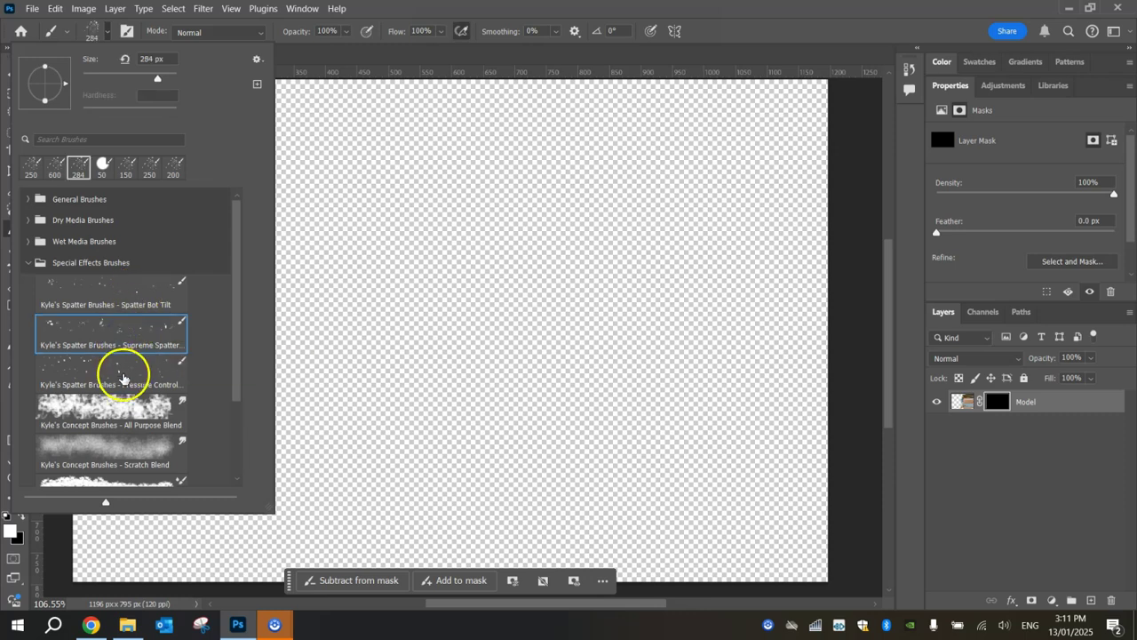
pyautogui.click(123, 376)
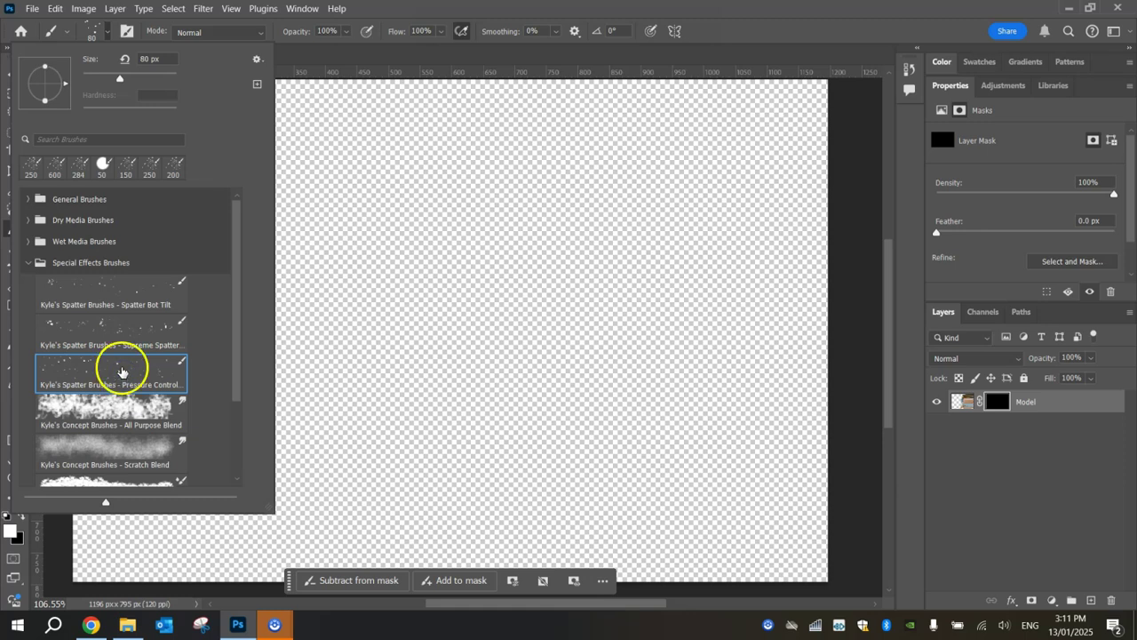
pyautogui.click(135, 300)
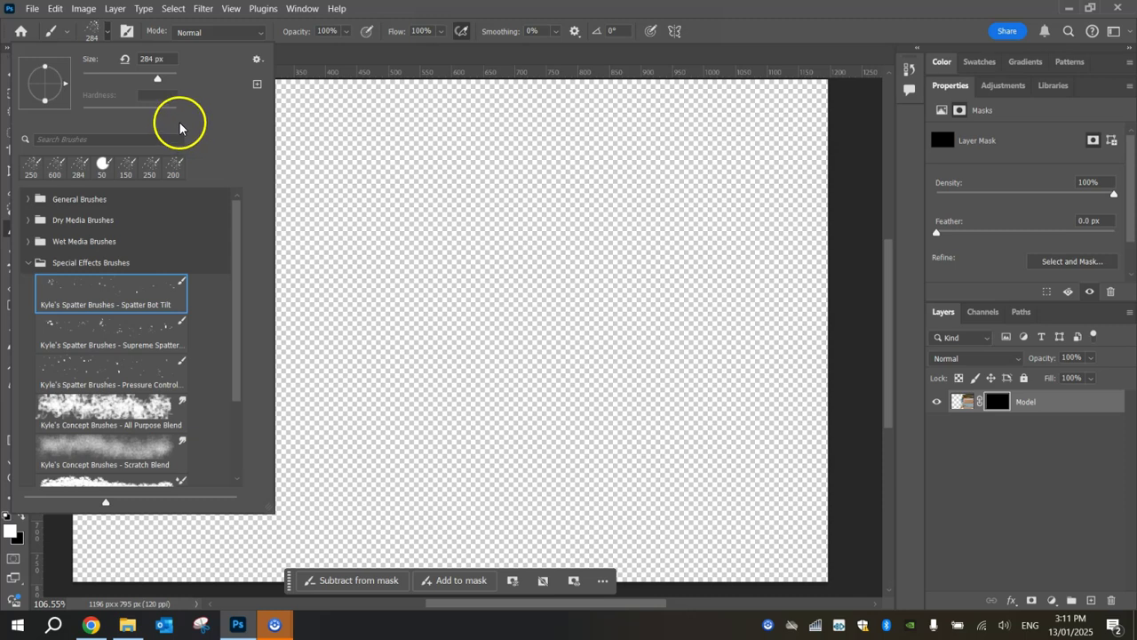
pyautogui.moveTo(157, 78); pyautogui.dragTo(129, 83)
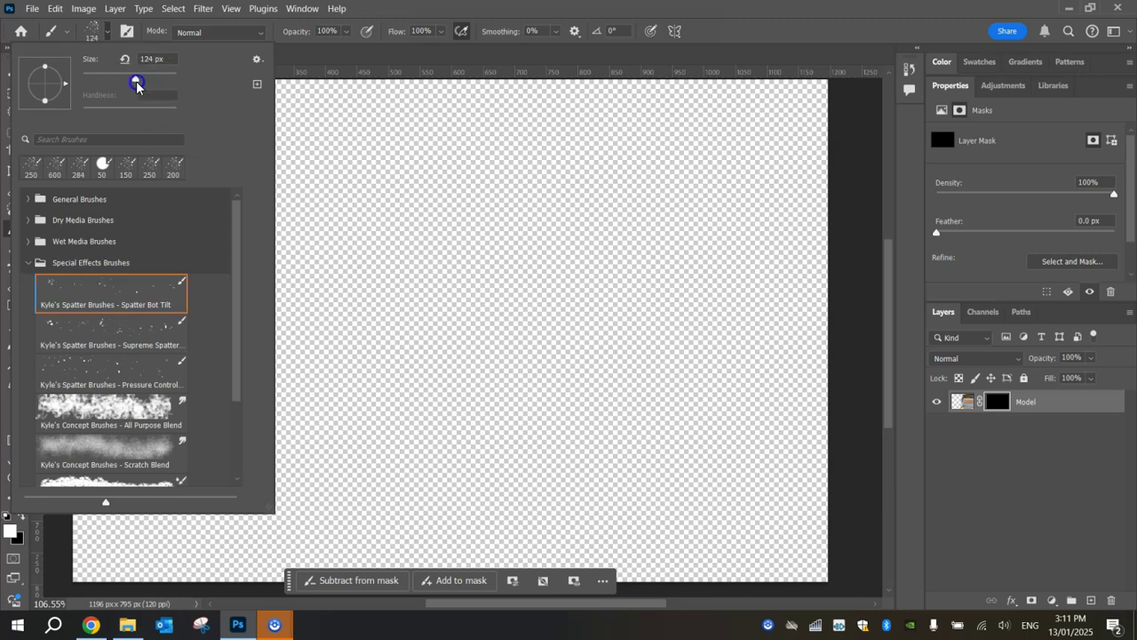
pyautogui.press('Return')
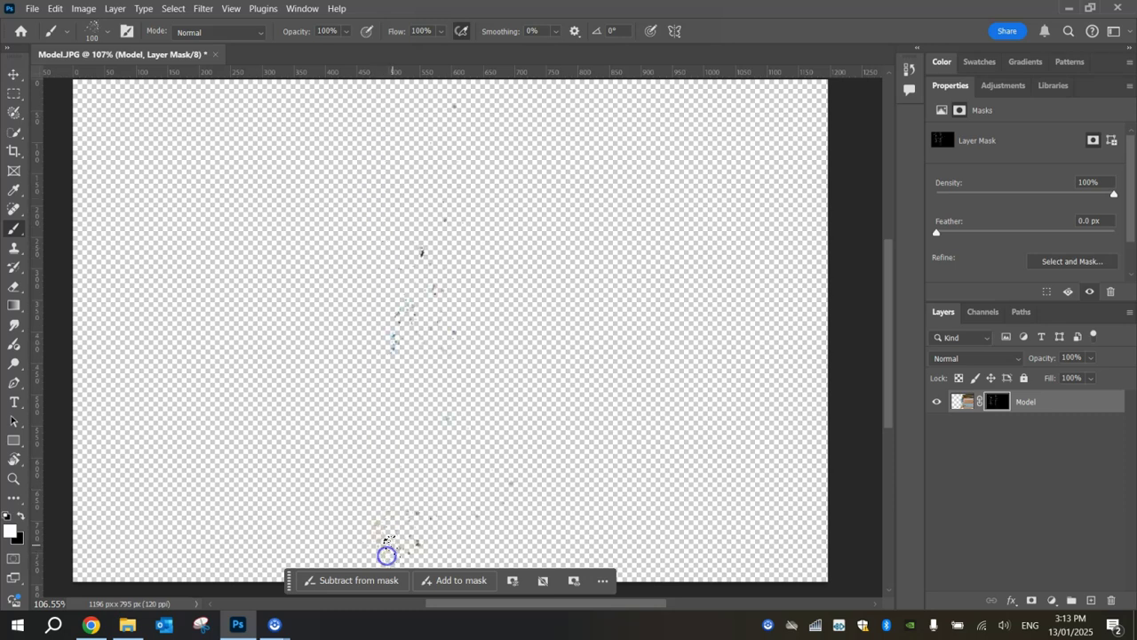
# - Paint white on the mask to restore the model's left edge, neck, shirt, face and hair
pyautogui.moveTo(415, 364); pyautogui.dragTo(411, 204)
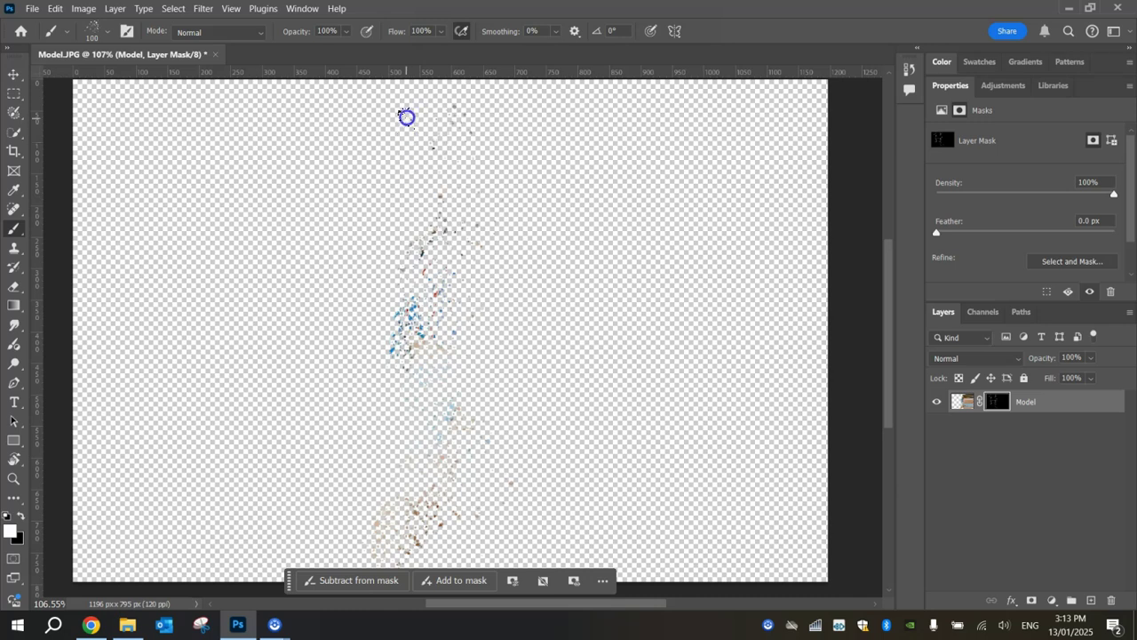
pyautogui.moveTo(398, 356)
pyautogui.mouseDown()
pyautogui.moveTo(396, 436)
pyautogui.moveTo(396, 218)
pyautogui.moveTo(365, 508)
pyautogui.moveTo(381, 276)
pyautogui.moveTo(351, 416)
pyautogui.moveTo(362, 509)
pyautogui.moveTo(379, 356)
pyautogui.moveTo(377, 558)
pyautogui.moveTo(362, 514)
pyautogui.moveTo(363, 383)
pyautogui.moveTo(388, 266)
pyautogui.moveTo(393, 108)
pyautogui.moveTo(401, 184)
pyautogui.moveTo(398, 150)
pyautogui.mouseUp()
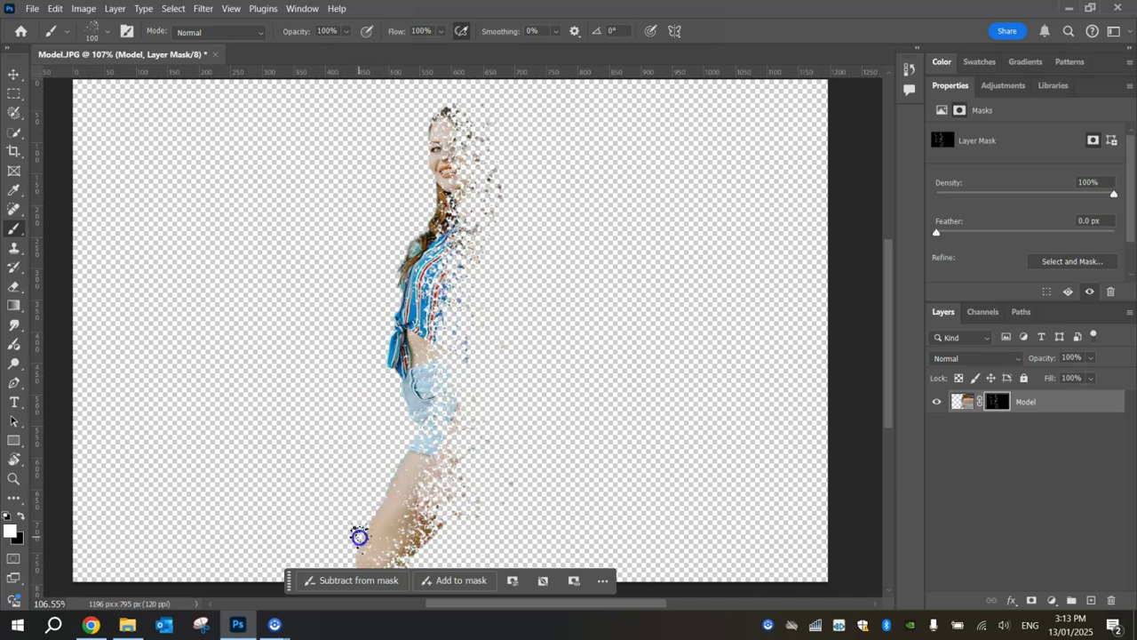
pyautogui.moveTo(383, 377); pyautogui.dragTo(388, 144)
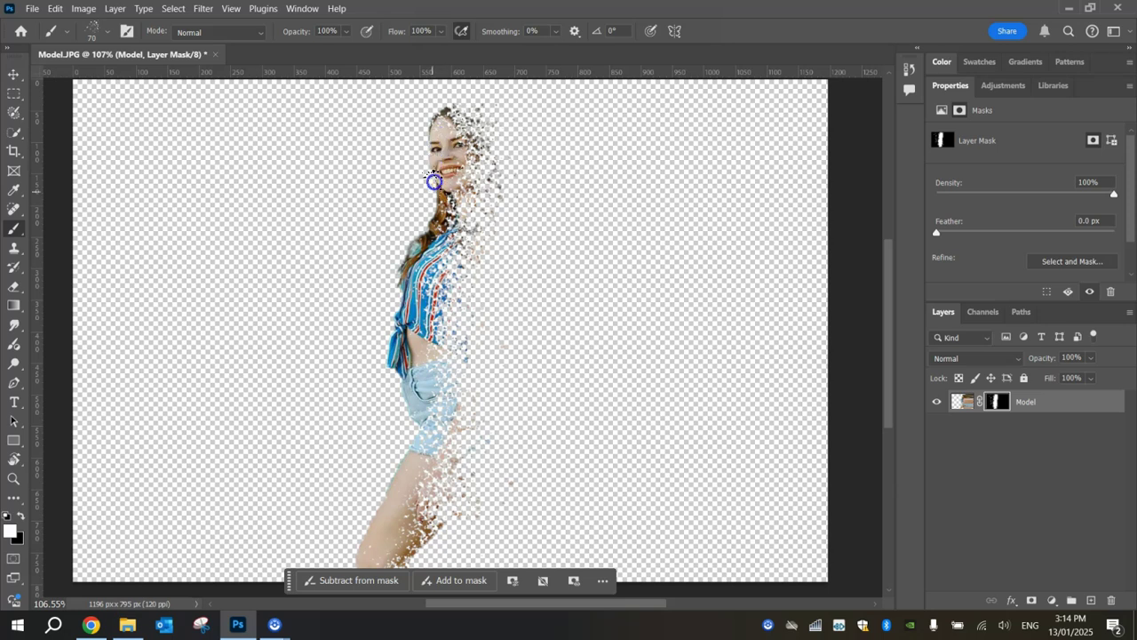
pyautogui.moveTo(433, 181)
pyautogui.mouseDown()
pyautogui.moveTo(430, 315)
pyautogui.moveTo(439, 254)
pyautogui.moveTo(437, 243)
pyautogui.moveTo(421, 345)
pyautogui.moveTo(433, 401)
pyautogui.moveTo(460, 389)
pyautogui.moveTo(428, 507)
pyautogui.mouseUp()
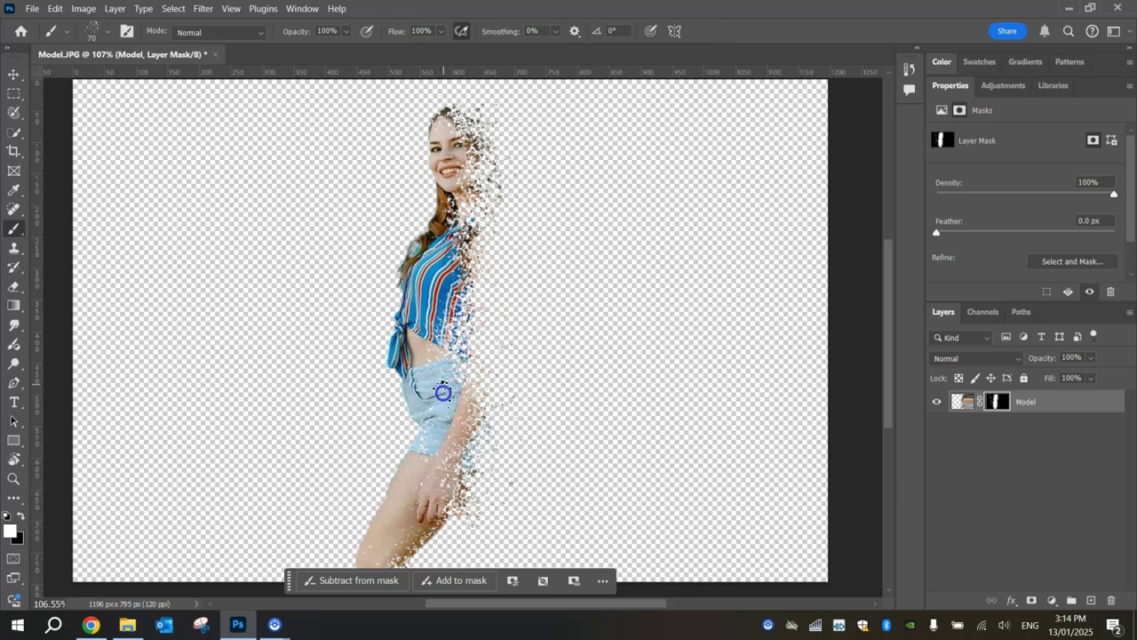
pyautogui.moveTo(436, 300)
pyautogui.mouseDown()
pyautogui.moveTo(441, 153)
pyautogui.moveTo(458, 208)
pyautogui.moveTo(448, 207)
pyautogui.moveTo(448, 162)
pyautogui.mouseUp()
pyautogui.moveTo(446, 120)
pyautogui.mouseDown()
pyautogui.moveTo(447, 105)
pyautogui.moveTo(451, 178)
pyautogui.moveTo(451, 117)
pyautogui.mouseUp()
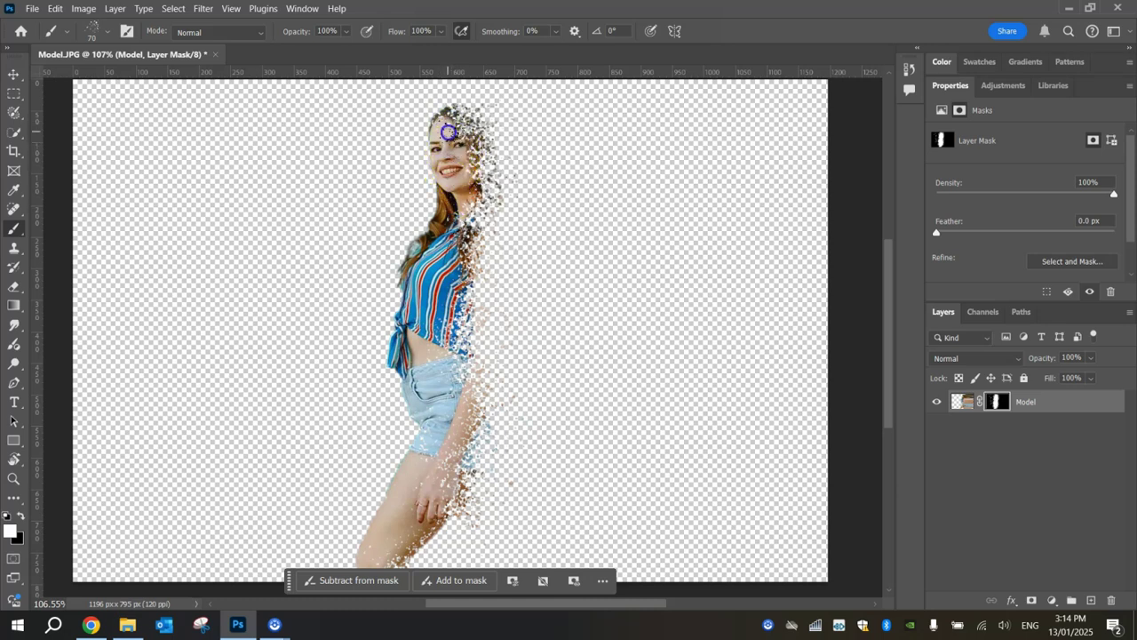
pyautogui.moveTo(450, 298)
pyautogui.mouseDown()
pyautogui.moveTo(457, 330)
pyautogui.moveTo(419, 259)
pyautogui.moveTo(382, 235)
pyautogui.mouseUp()
# - With an enlarged spatter brush, paint particles from the face across the lower area and right edge
pyautogui.press(']')
pyautogui.press(']')
pyautogui.press(']')
pyautogui.moveTo(389, 214)
pyautogui.mouseDown()
pyautogui.moveTo(497, 178)
pyautogui.moveTo(556, 146)
pyautogui.moveTo(555, 136)
pyautogui.moveTo(594, 365)
pyautogui.moveTo(573, 485)
pyautogui.mouseUp()
pyautogui.press(']')
pyautogui.press(']')
pyautogui.press(']')
pyautogui.moveTo(533, 519)
pyautogui.mouseDown()
pyautogui.moveTo(708, 474)
pyautogui.moveTo(699, 473)
pyautogui.moveTo(818, 454)
pyautogui.moveTo(785, 375)
pyautogui.moveTo(817, 284)
pyautogui.moveTo(808, 214)
pyautogui.mouseUp()
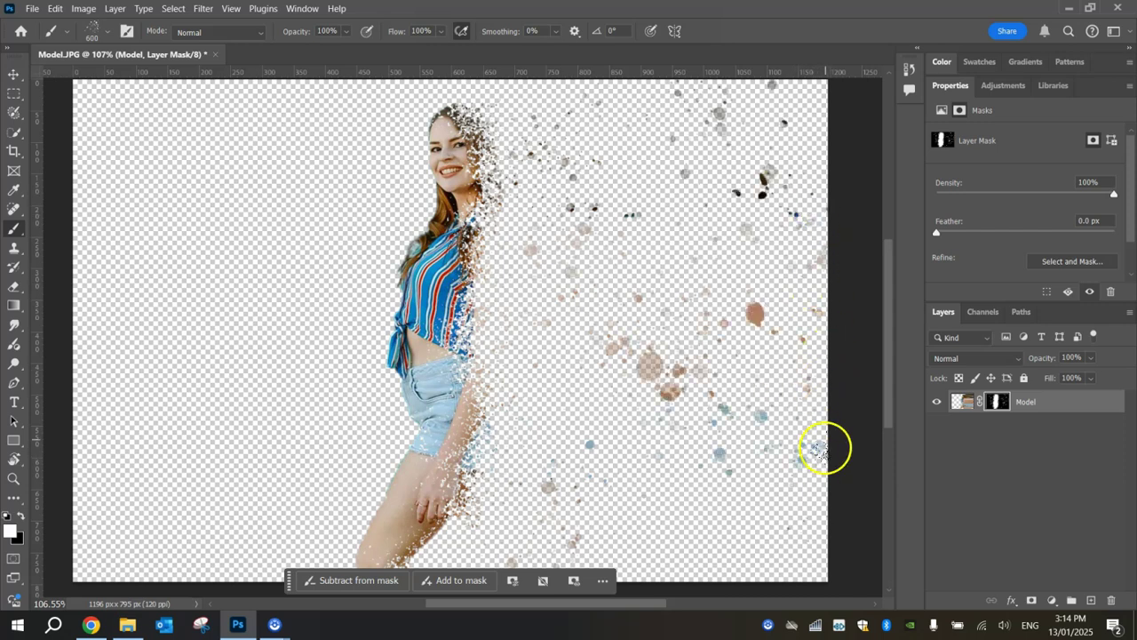
pyautogui.moveTo(825, 450)
pyautogui.mouseDown()
pyautogui.moveTo(783, 531)
pyautogui.moveTo(727, 484)
pyautogui.moveTo(764, 452)
pyautogui.moveTo(784, 319)
pyautogui.moveTo(781, 188)
pyautogui.moveTo(803, 115)
pyautogui.mouseUp()
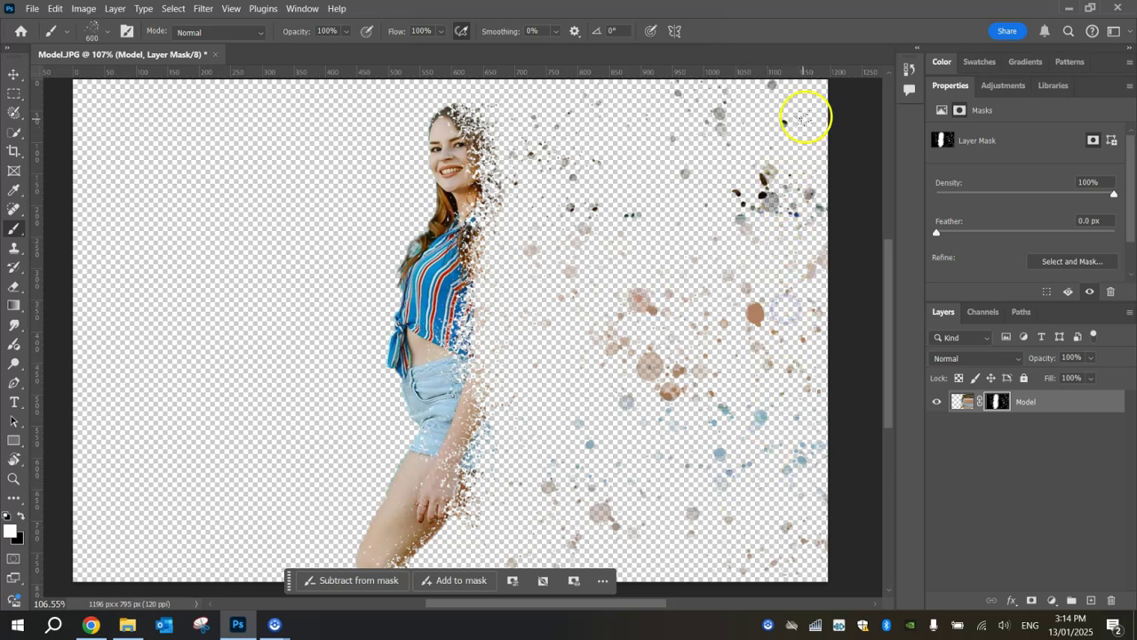
# - Add particle clusters near the top and across the upper right
pyautogui.press('[')
pyautogui.press('[')
pyautogui.press('[')
pyautogui.moveTo(553, 170); pyautogui.dragTo(538, 121)
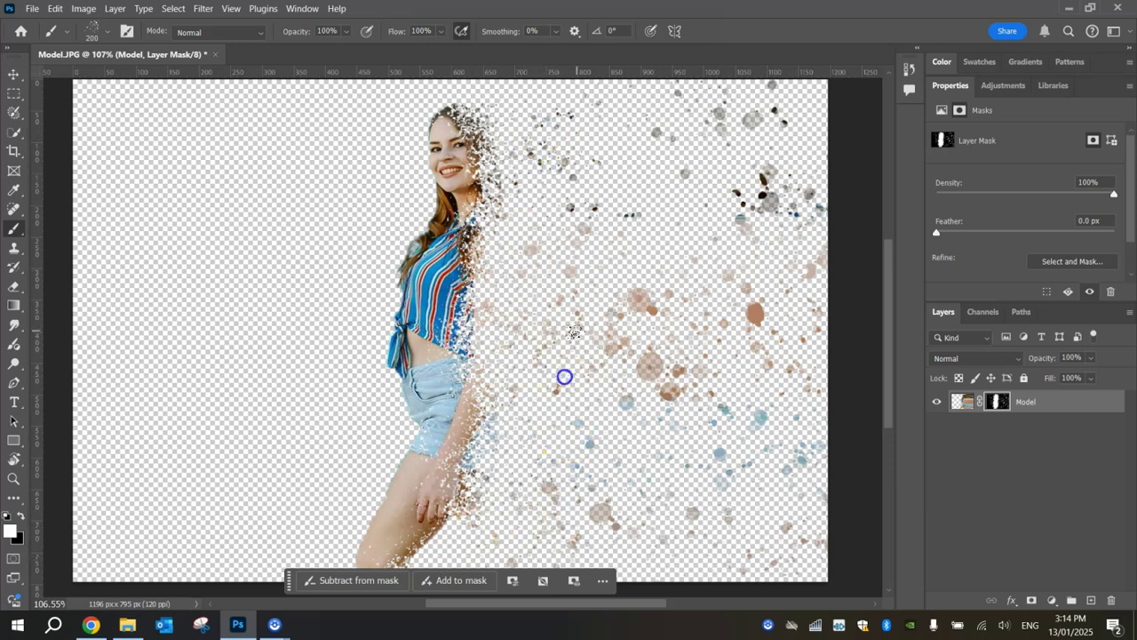
pyautogui.press(']')
pyautogui.moveTo(539, 112)
pyautogui.mouseDown()
pyautogui.moveTo(685, 177)
pyautogui.moveTo(654, 214)
pyautogui.mouseUp()
# - With a smaller brush, dab extra particles along the bottom and right of the figure
pyautogui.press('[')
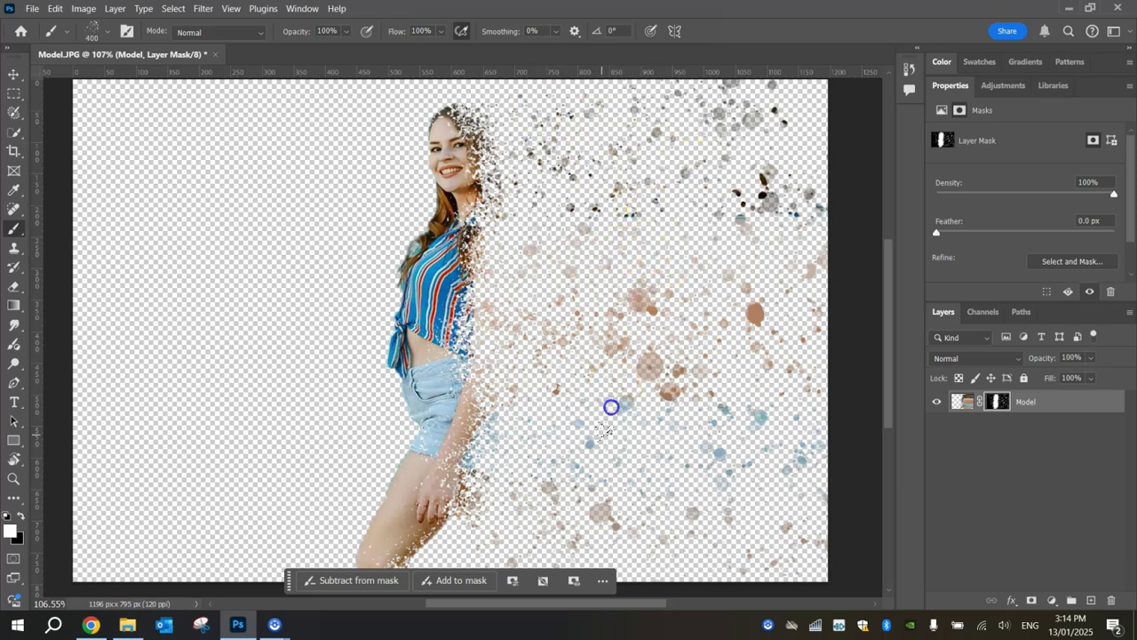
pyautogui.click(642, 541)
pyautogui.click(583, 539)
pyautogui.press('[')
pyautogui.press('[')
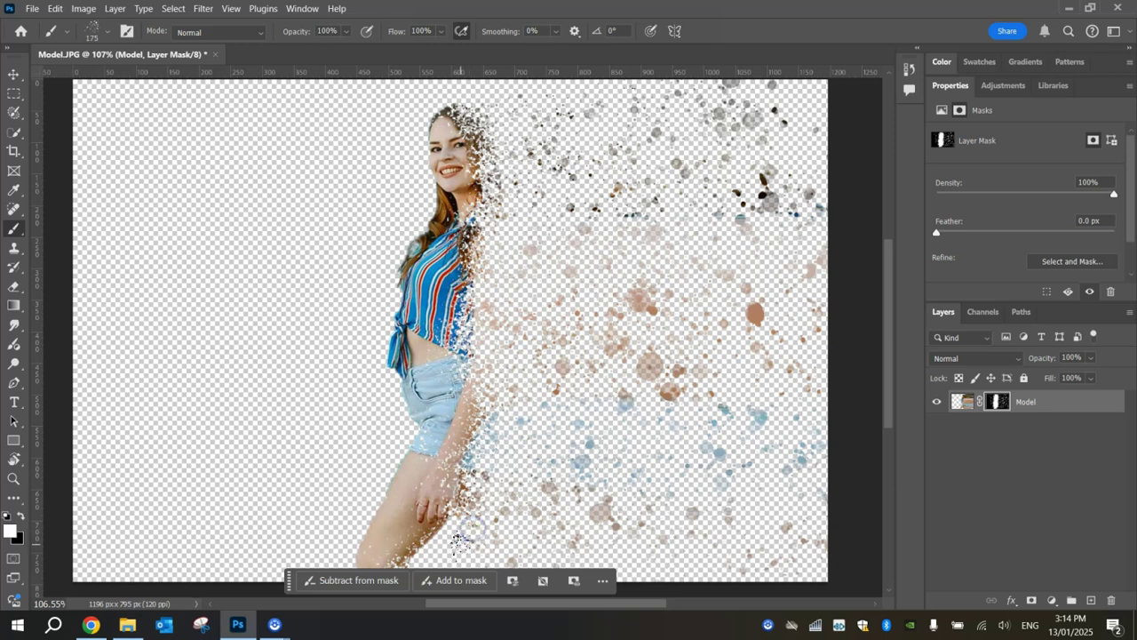
pyautogui.click(507, 565)
pyautogui.click(515, 526)
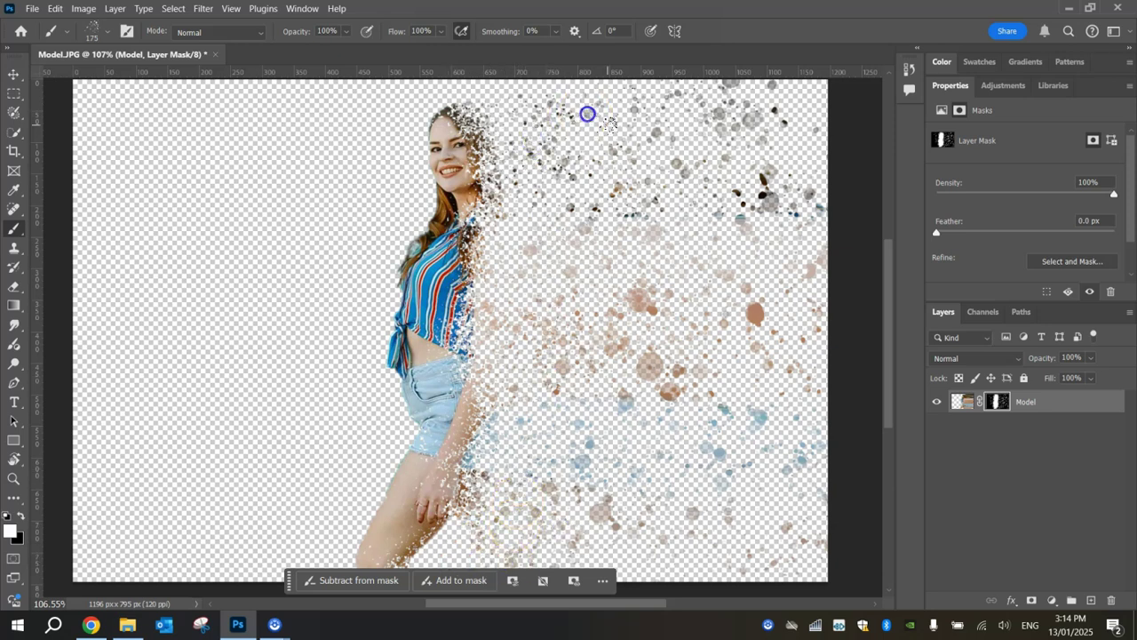
pyautogui.click(638, 250)
pyautogui.moveTo(636, 253)
pyautogui.mouseDown()
pyautogui.moveTo(622, 221)
pyautogui.moveTo(630, 292)
pyautogui.moveTo(601, 267)
pyautogui.moveTo(612, 279)
pyautogui.moveTo(575, 279)
pyautogui.moveTo(597, 276)
pyautogui.mouseUp()
pyautogui.scroll(-2, 579, 281)
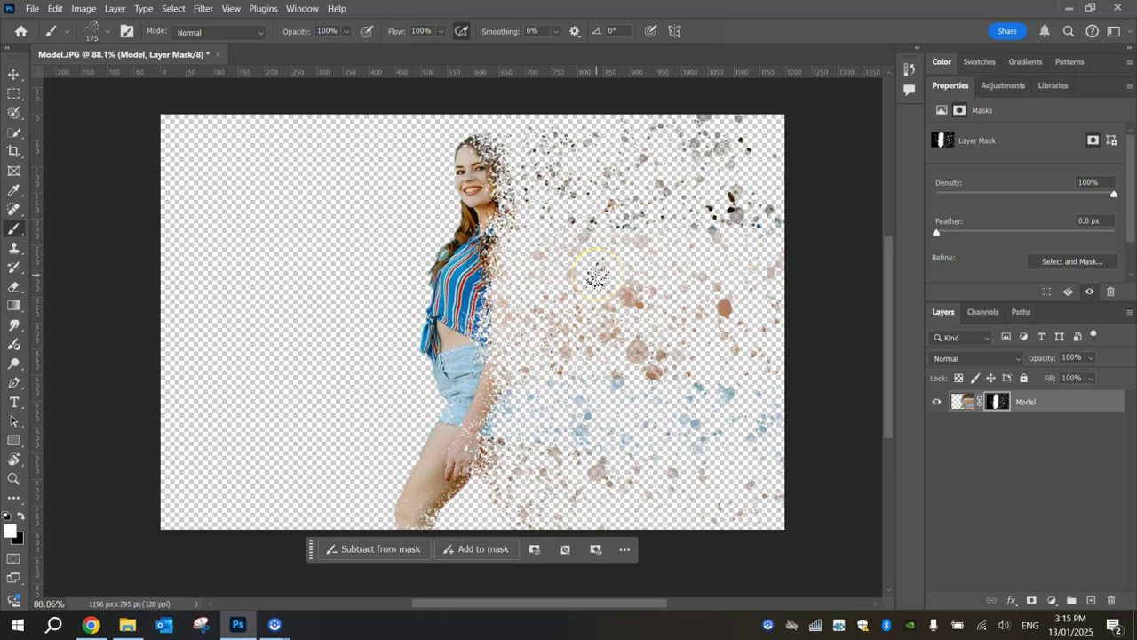
# - Drag Backdrop.jpg from the Dispersion Effect folder onto the Photoshop canvas as a new layer
pyautogui.click(127, 624)
pyautogui.click(386, 160)
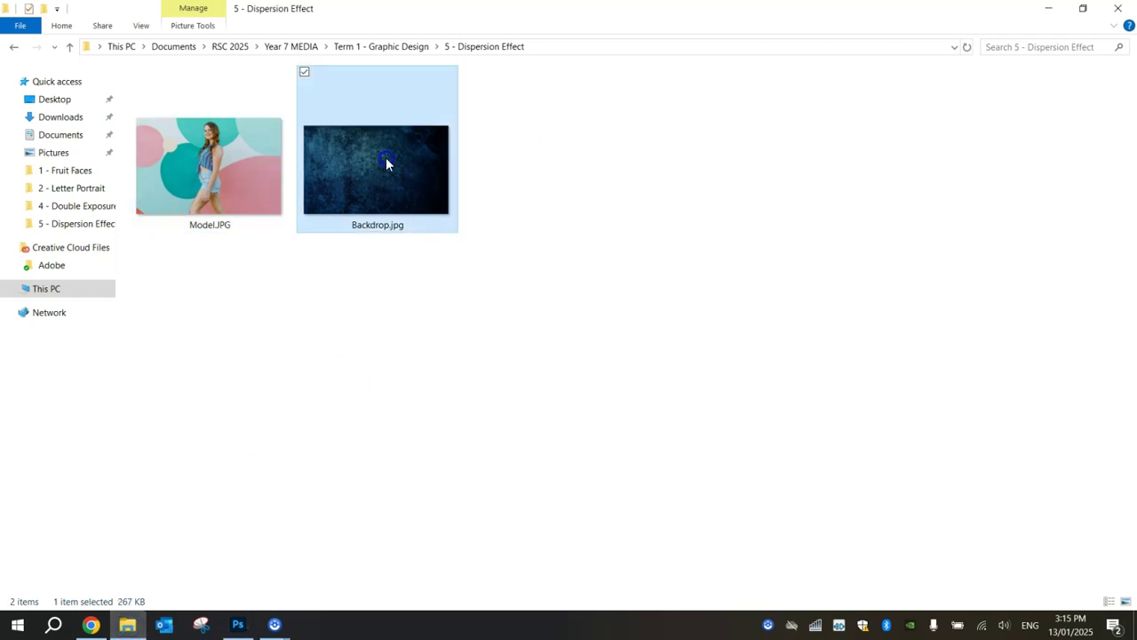
pyautogui.moveTo(386, 157); pyautogui.dragTo(393, 284)
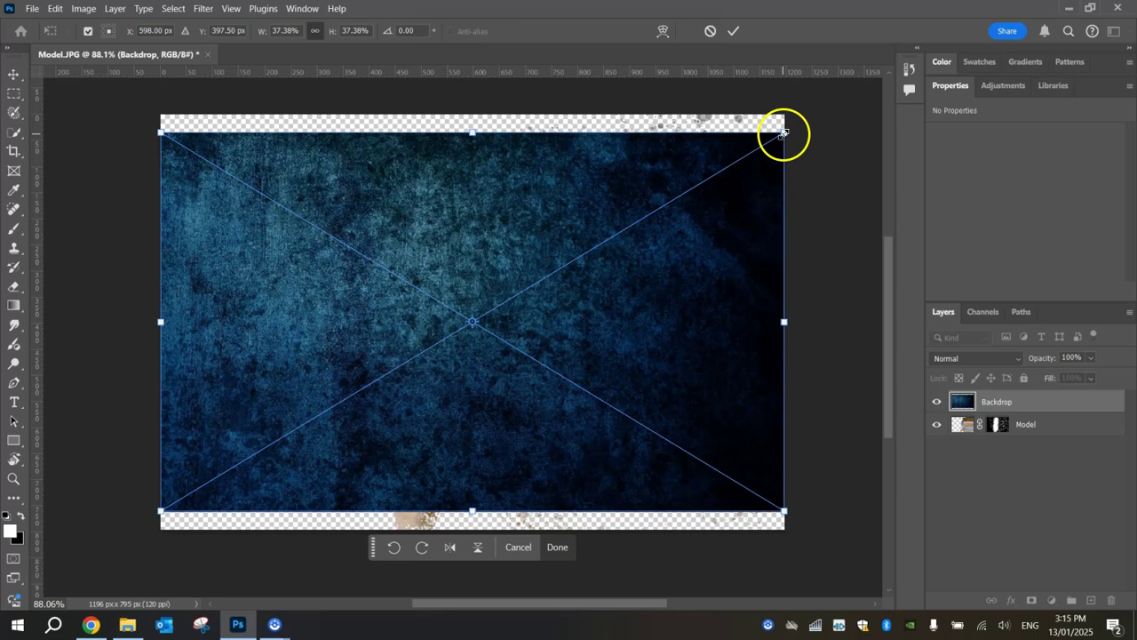
pyautogui.moveTo(784, 132); pyautogui.dragTo(819, 124)
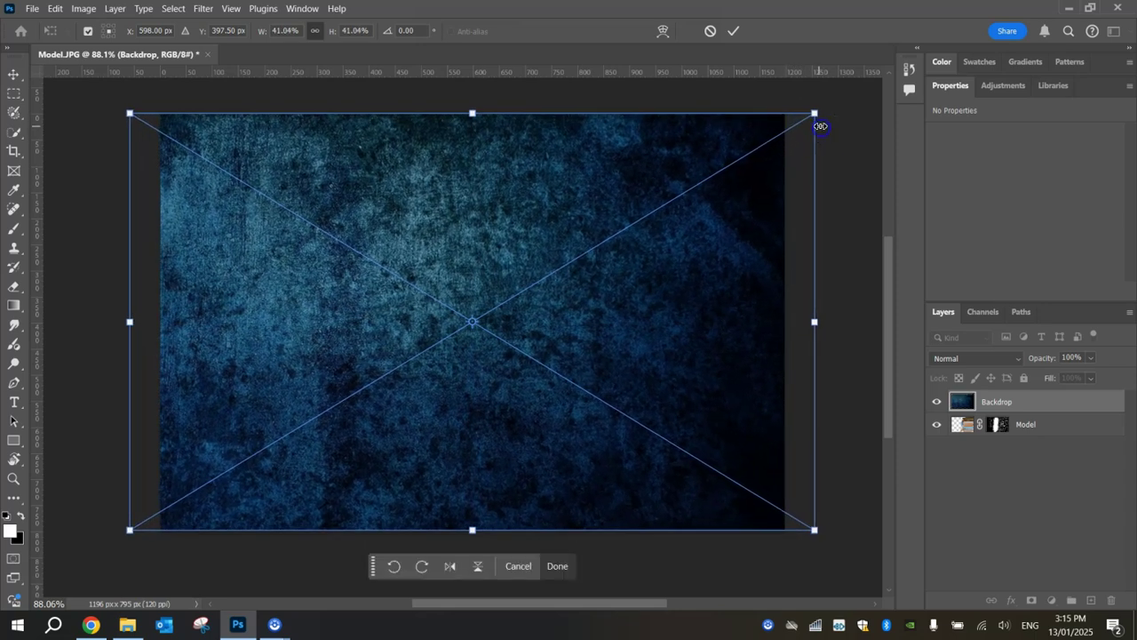
pyautogui.click(736, 30)
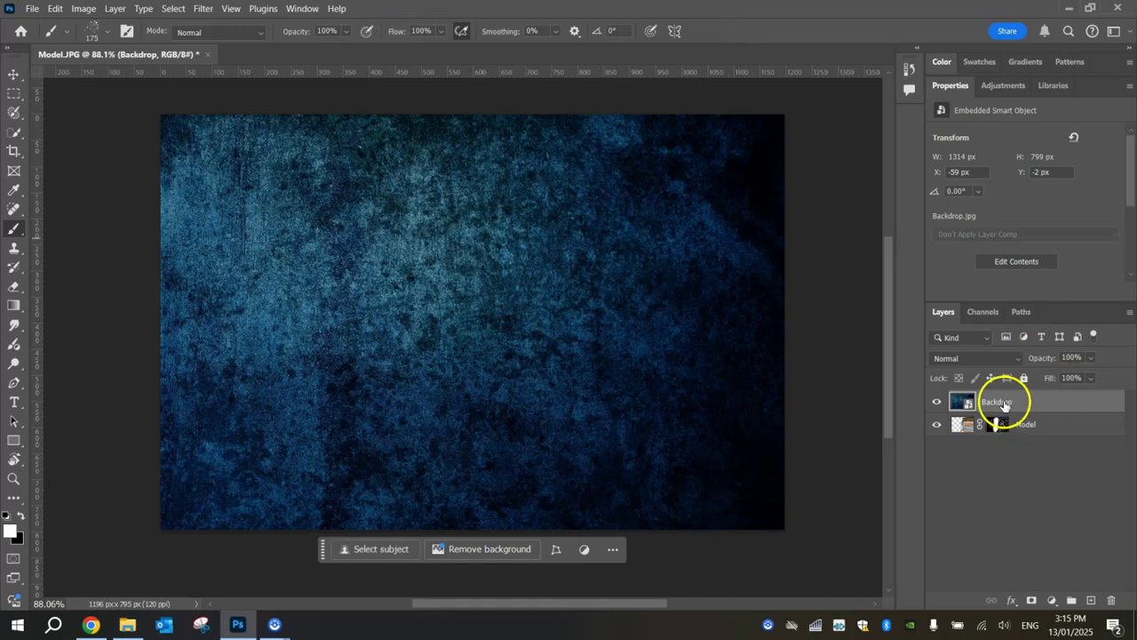
pyautogui.moveTo(1016, 399); pyautogui.dragTo(1020, 426)
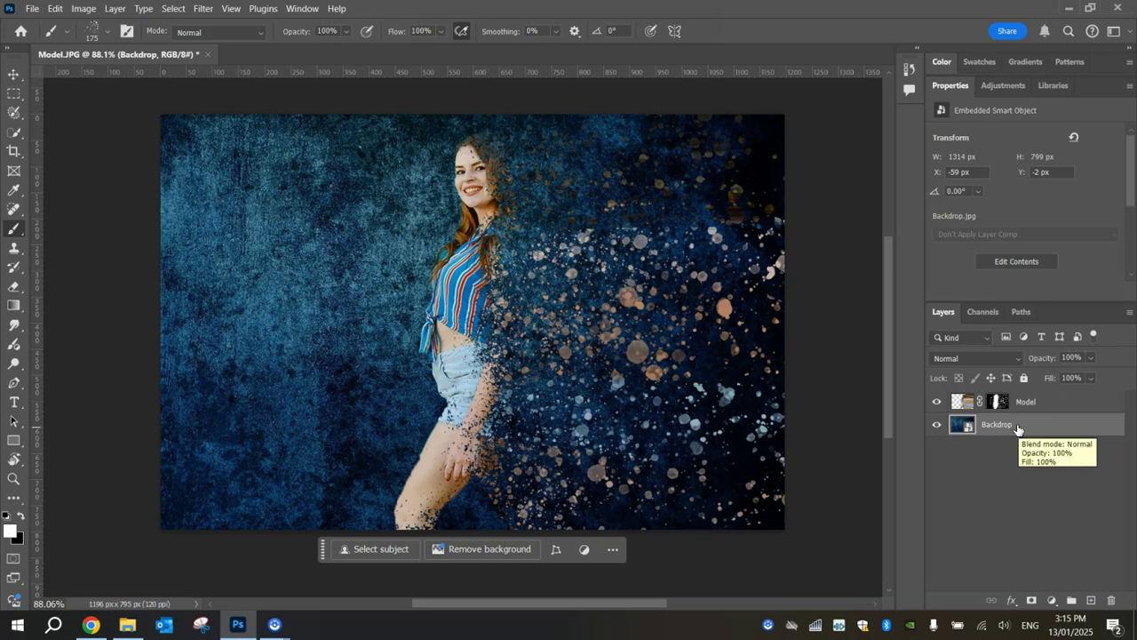
pyautogui.click(1002, 432)
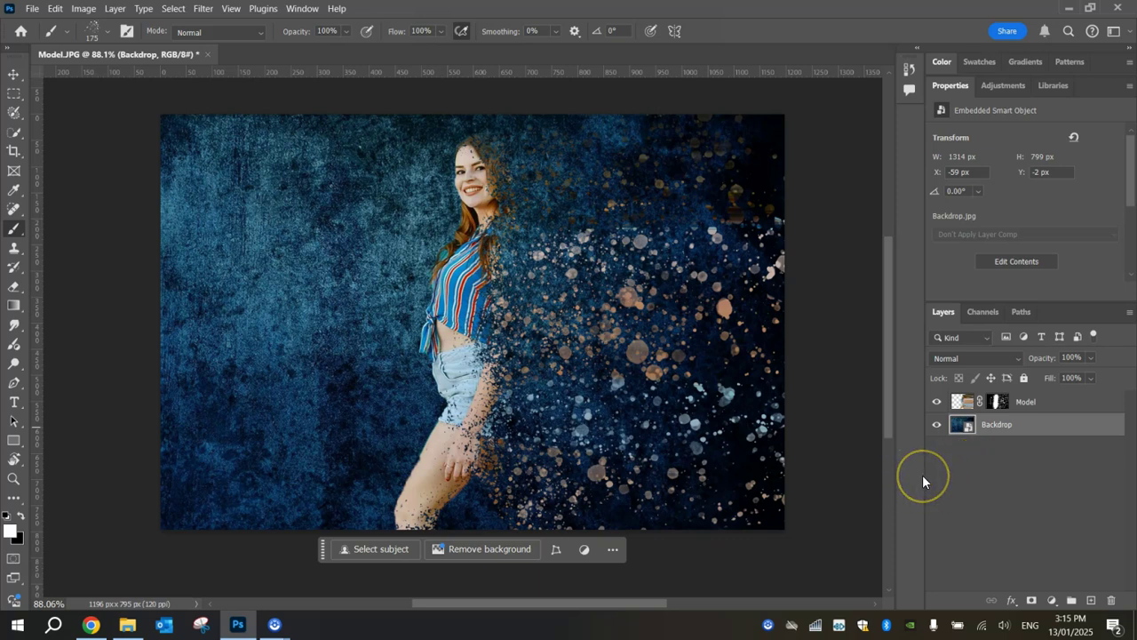
pyautogui.click(960, 469)
# - Add a new layer beneath Backdrop and fill it with black
pyautogui.click(1093, 603)
pyautogui.moveTo(997, 424); pyautogui.dragTo(992, 450)
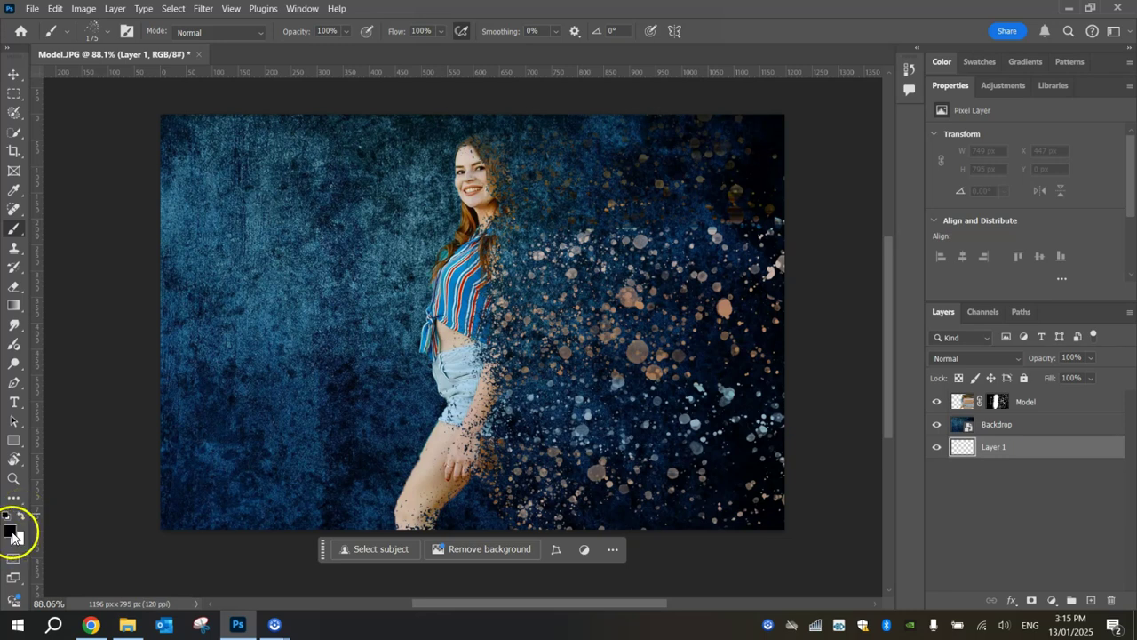
pyautogui.click(55, 9)
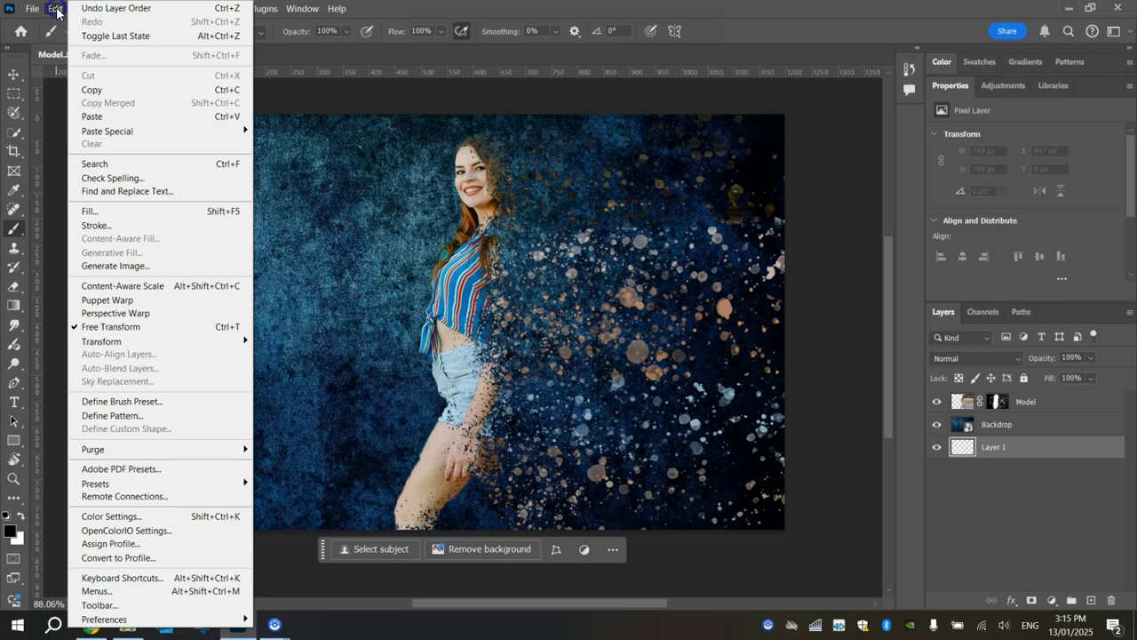
pyautogui.click(111, 211)
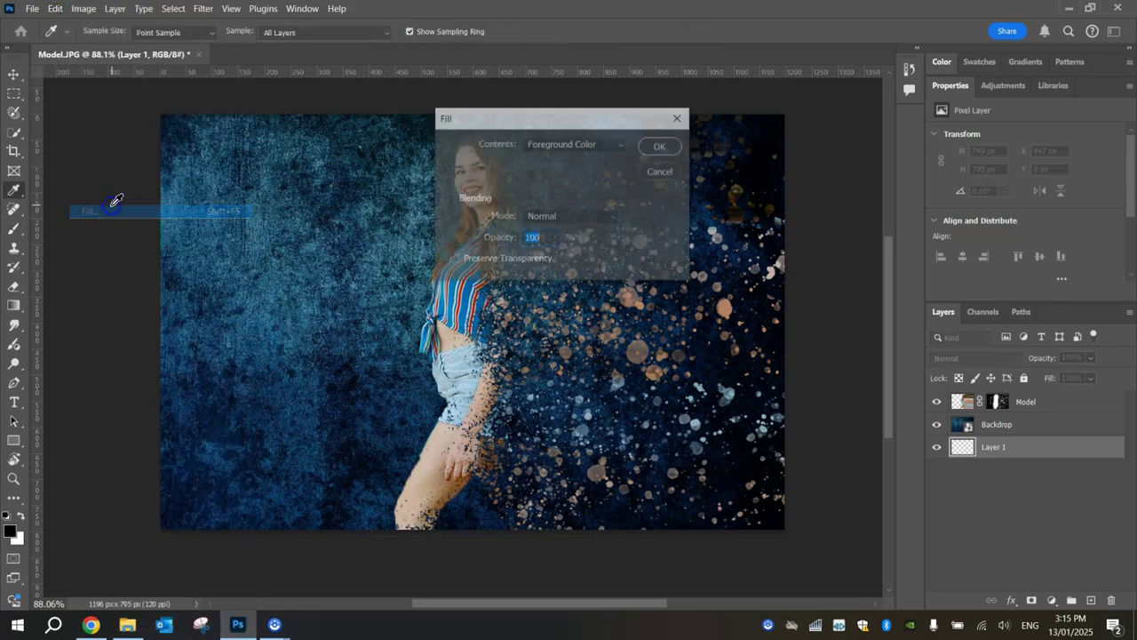
pyautogui.click(662, 146)
pyautogui.press('b')
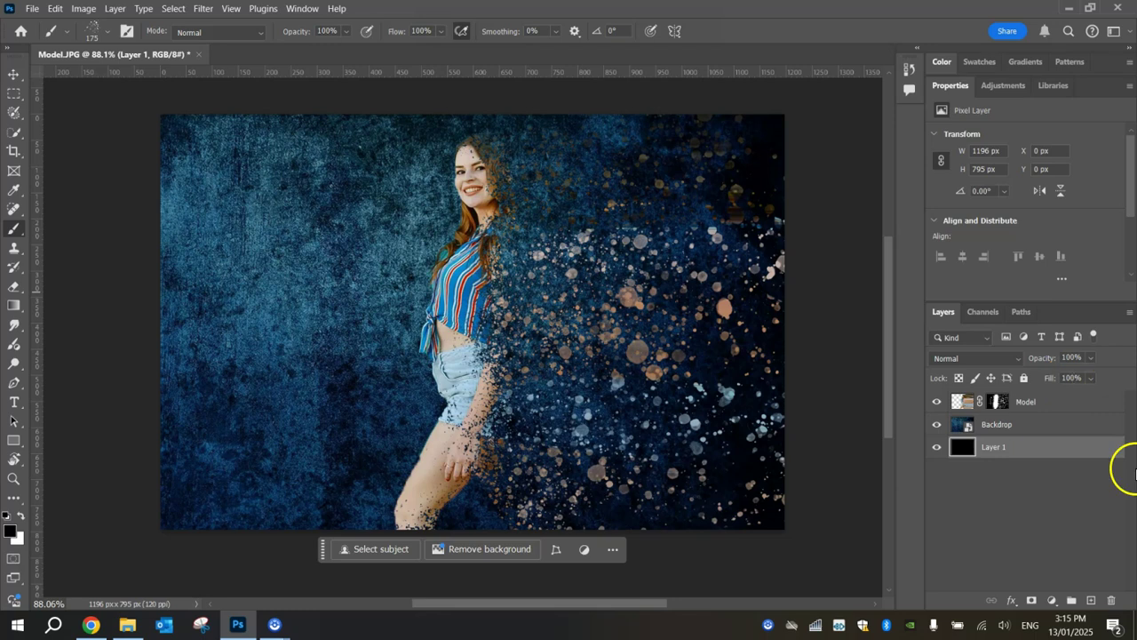
# - Rename the black layer to Black Backdrop and reselect the Backdrop layer
pyautogui.doubleClick(997, 447)
pyautogui.press('Return')
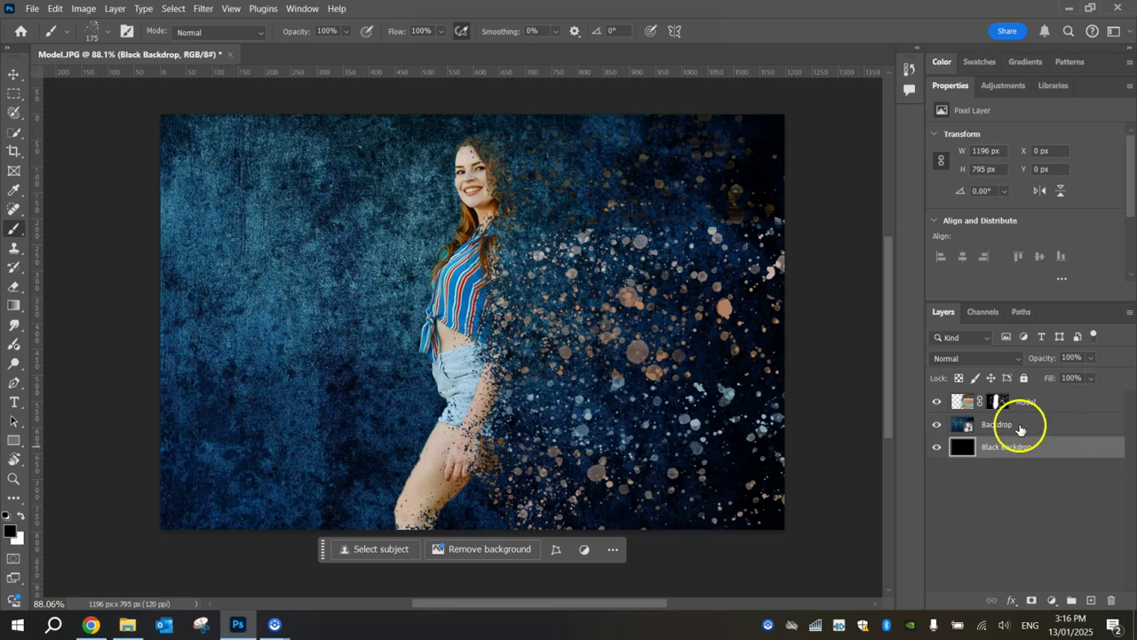
pyautogui.click(1021, 425)
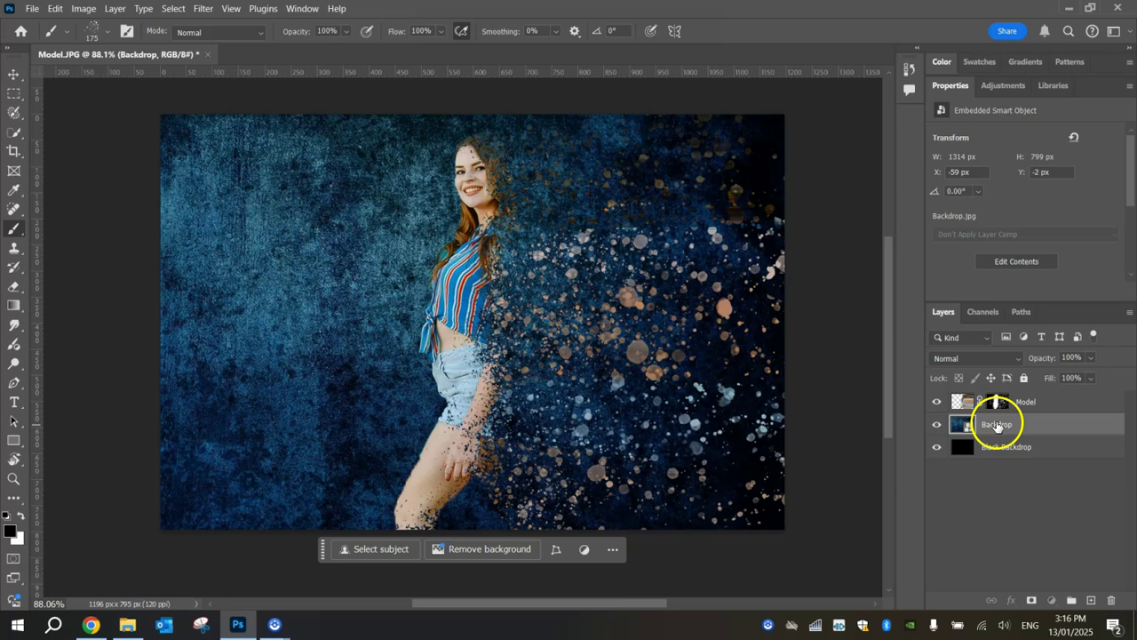
# - Rename the Backdrop layer to Blue Backdrop and set its opacity to 50%
pyautogui.doubleClick(996, 423)
pyautogui.press('Return')
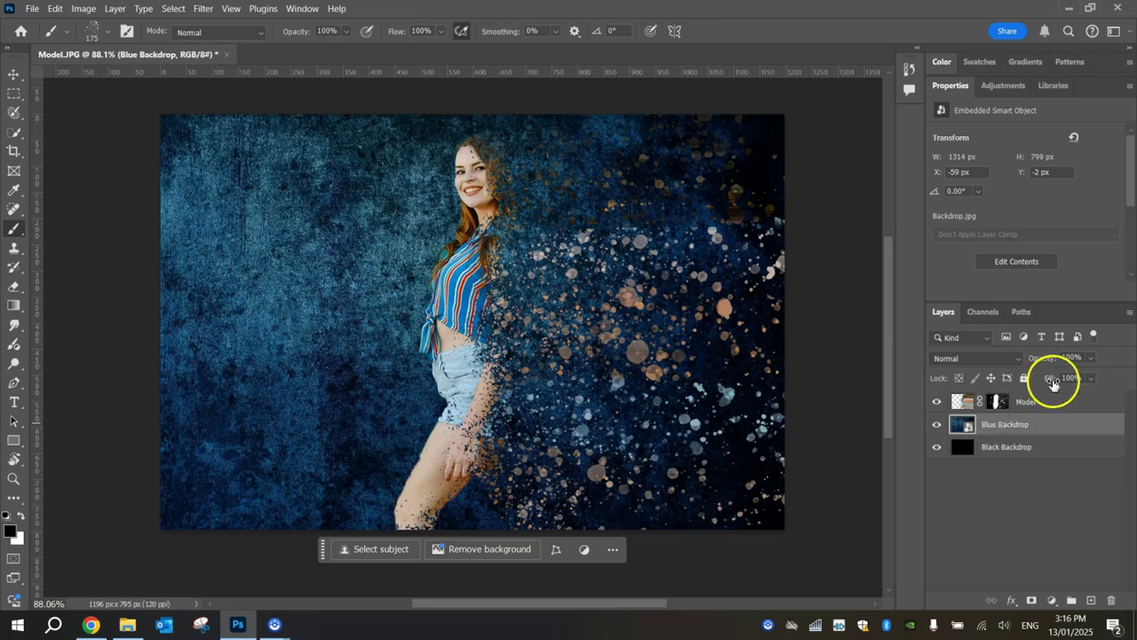
pyautogui.click(1089, 358)
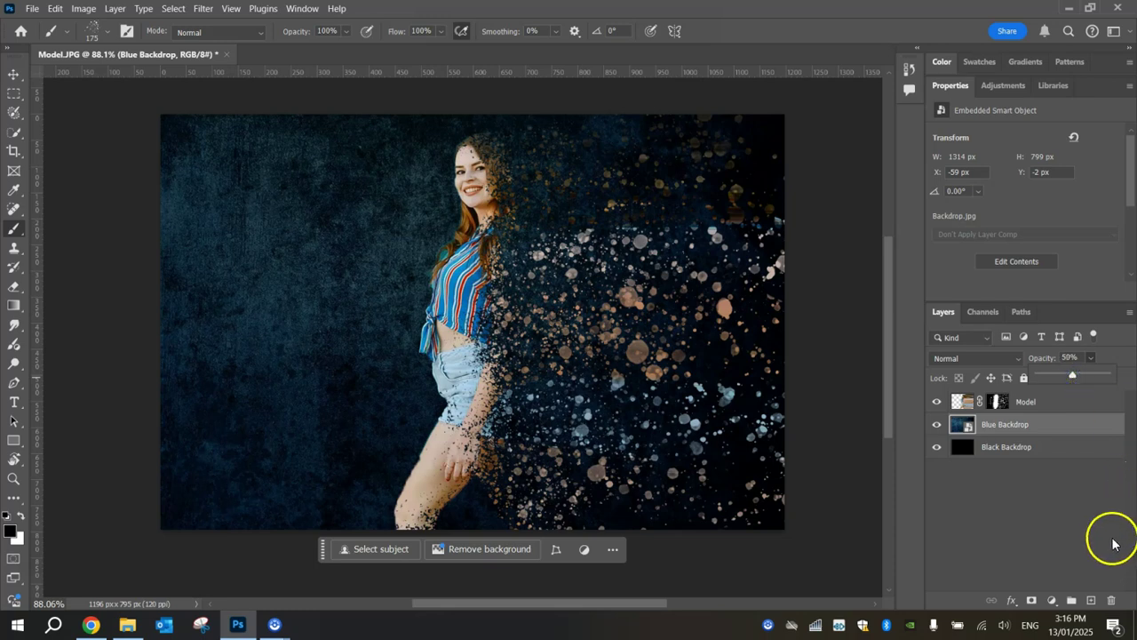
pyautogui.click(1117, 262)
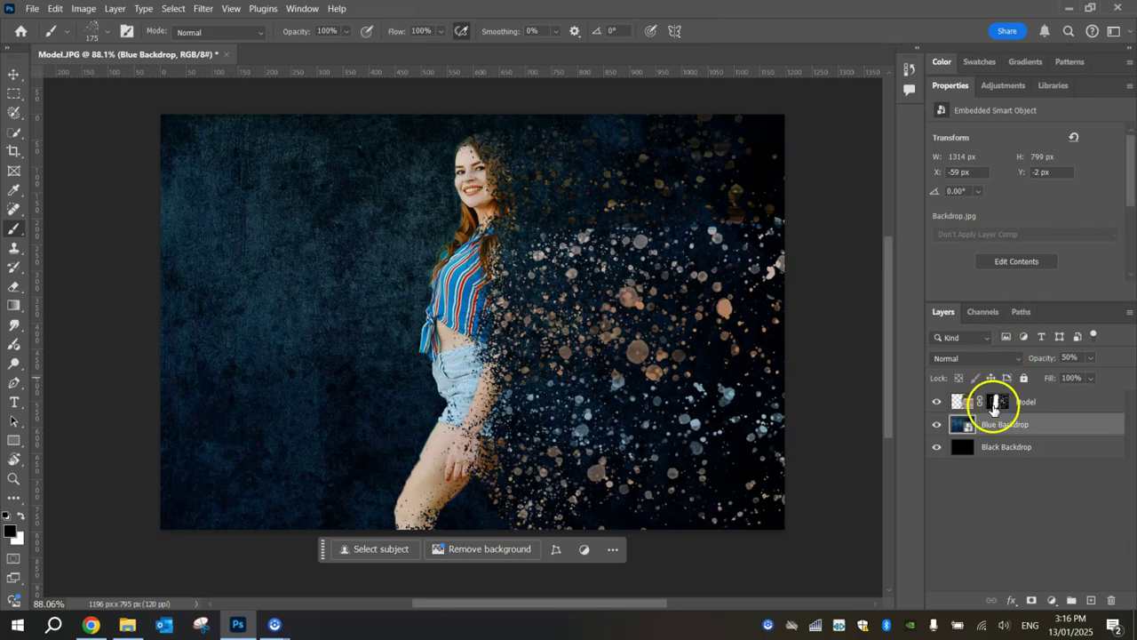
# - Paint spatter on the Model mask along hair, arm, hand and lower leg at brush sizes 100 and 80
pyautogui.click(996, 405)
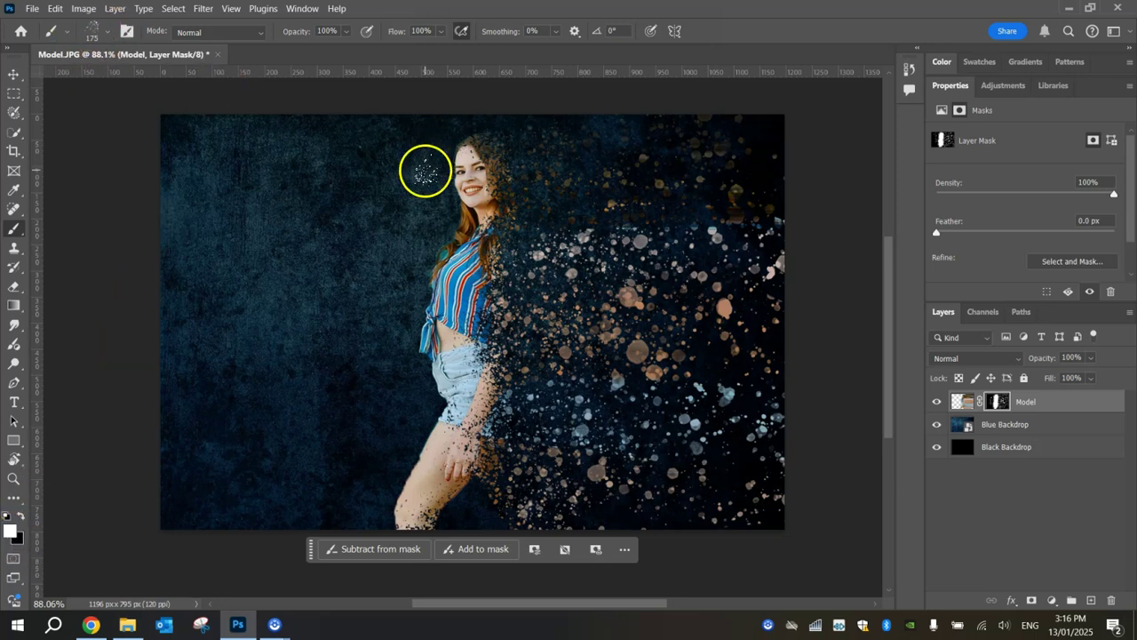
pyautogui.press(']')
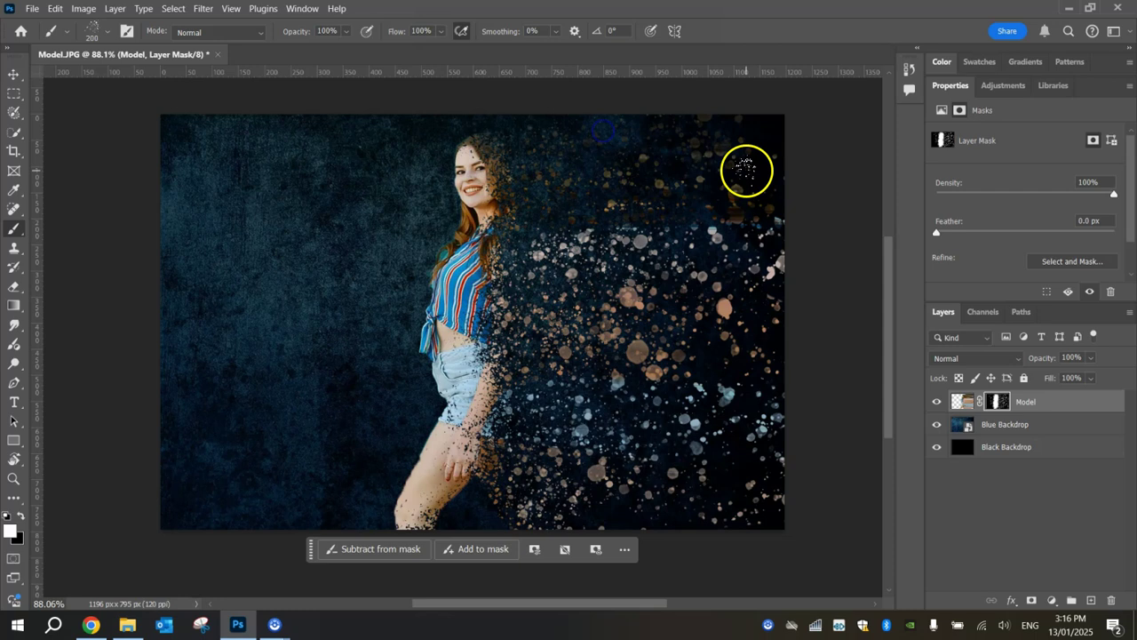
pyautogui.press('[')
pyautogui.press('[')
pyautogui.press('[')
pyautogui.press('[')
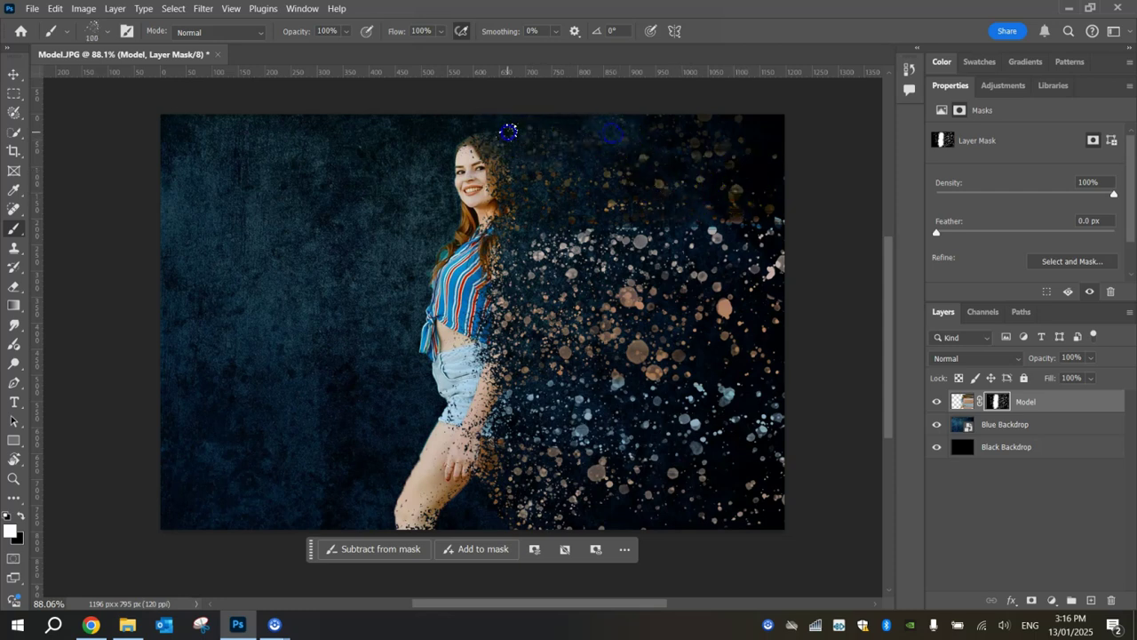
pyautogui.moveTo(511, 197); pyautogui.dragTo(514, 300)
pyautogui.moveTo(500, 254); pyautogui.dragTo(497, 363)
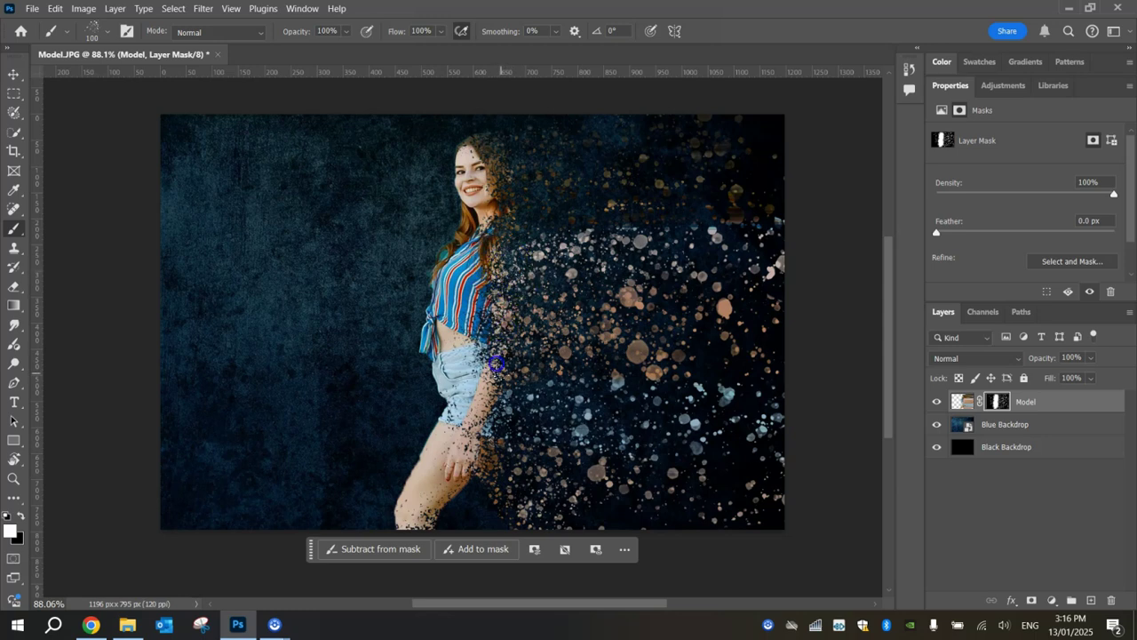
pyautogui.moveTo(495, 451); pyautogui.dragTo(500, 485)
pyautogui.press('[')
pyautogui.moveTo(647, 494)
pyautogui.mouseDown()
pyautogui.moveTo(467, 521)
pyautogui.moveTo(476, 494)
pyautogui.moveTo(458, 490)
pyautogui.moveTo(438, 503)
pyautogui.moveTo(459, 505)
pyautogui.moveTo(440, 524)
pyautogui.moveTo(466, 488)
pyautogui.moveTo(442, 524)
pyautogui.moveTo(528, 480)
pyautogui.mouseUp()
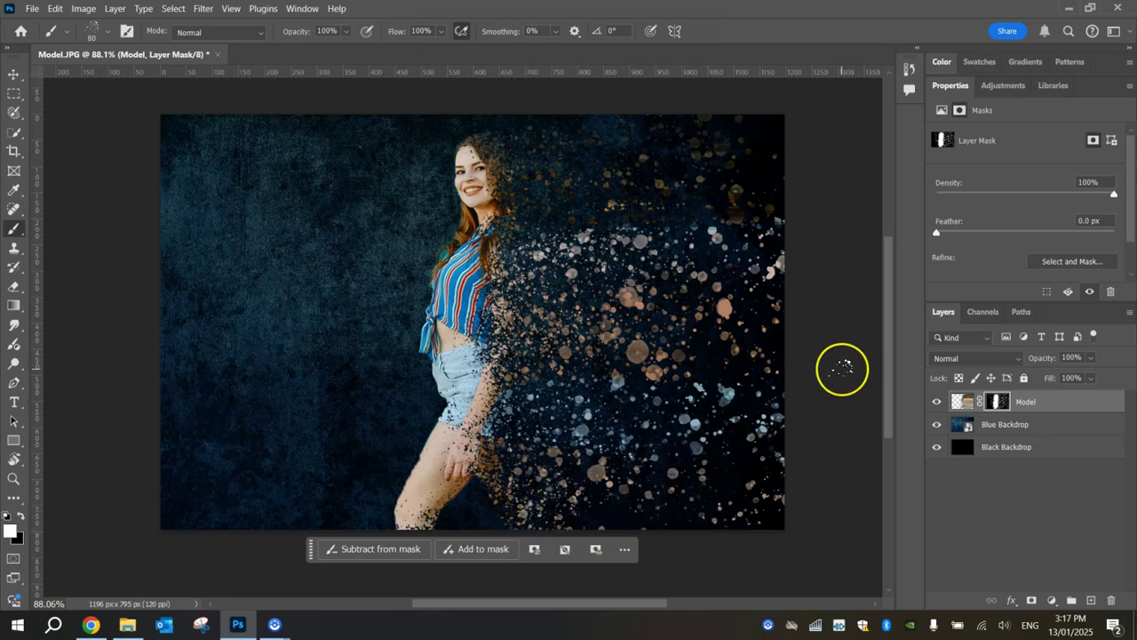
pyautogui.moveTo(844, 366)
pyautogui.mouseDown()
pyautogui.moveTo(871, 383)
pyautogui.moveTo(828, 375)
pyautogui.moveTo(697, 296)
pyautogui.moveTo(749, 313)
pyautogui.mouseUp()
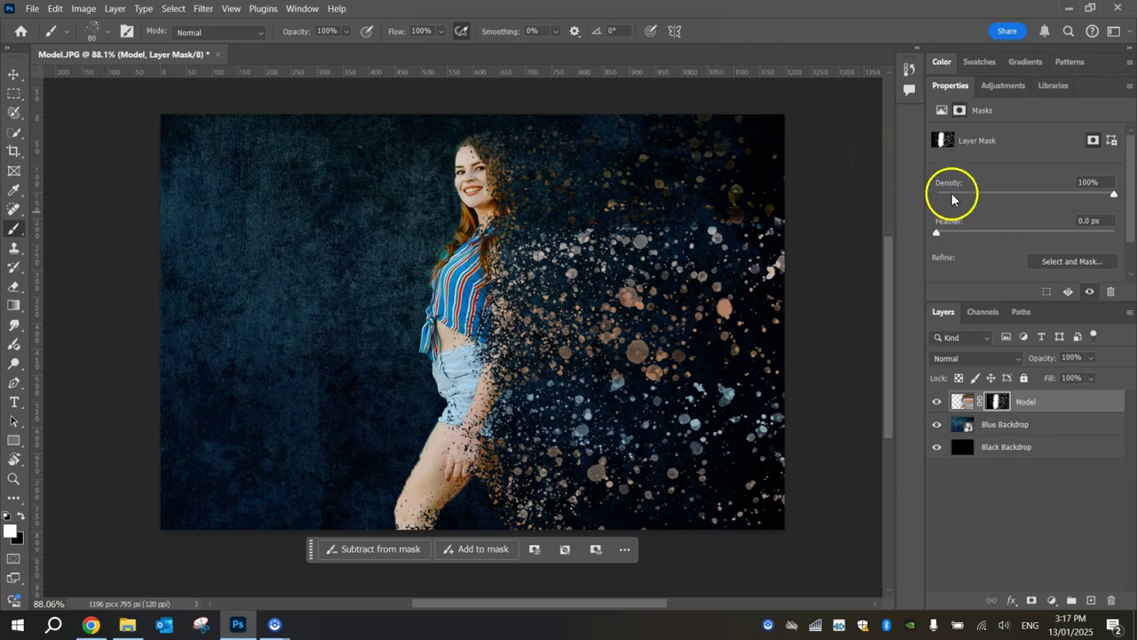
pyautogui.click(1063, 404)
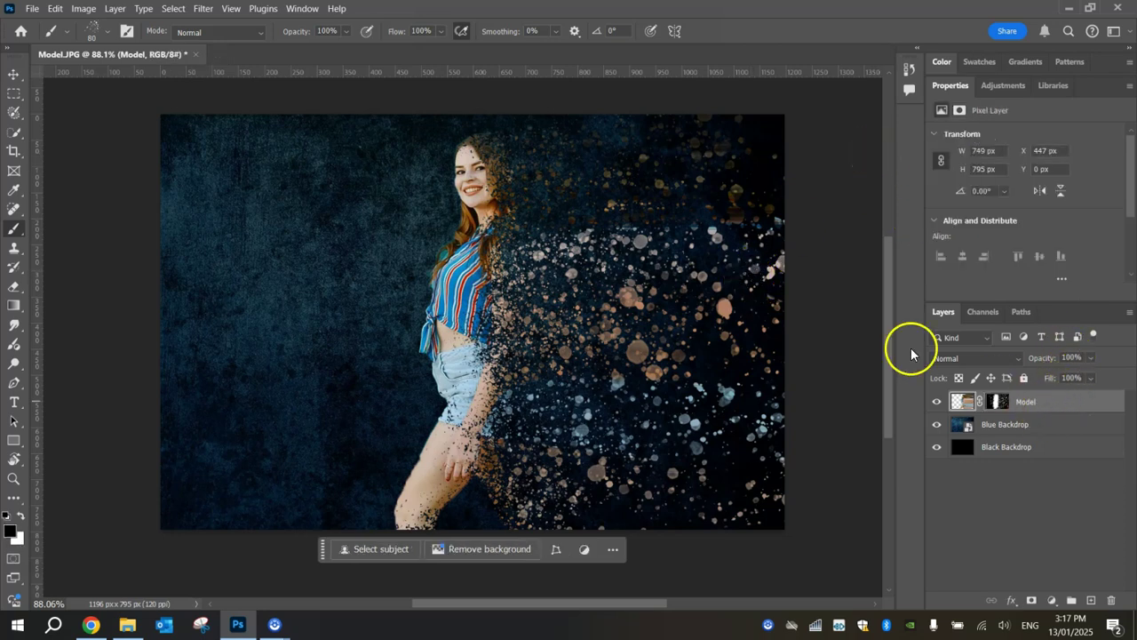
# - In Liquify, Forward Warp at size 200 to smear the model's hair, shorts and right edge into streaks
pyautogui.click(203, 8)
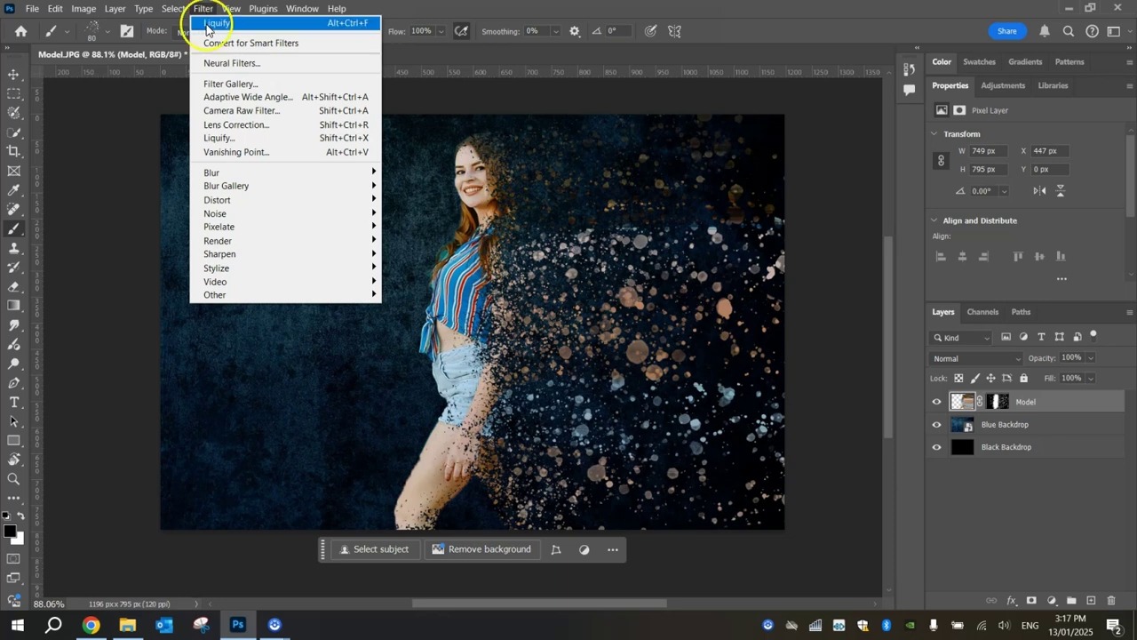
pyautogui.press('Escape')
pyautogui.click(203, 9)
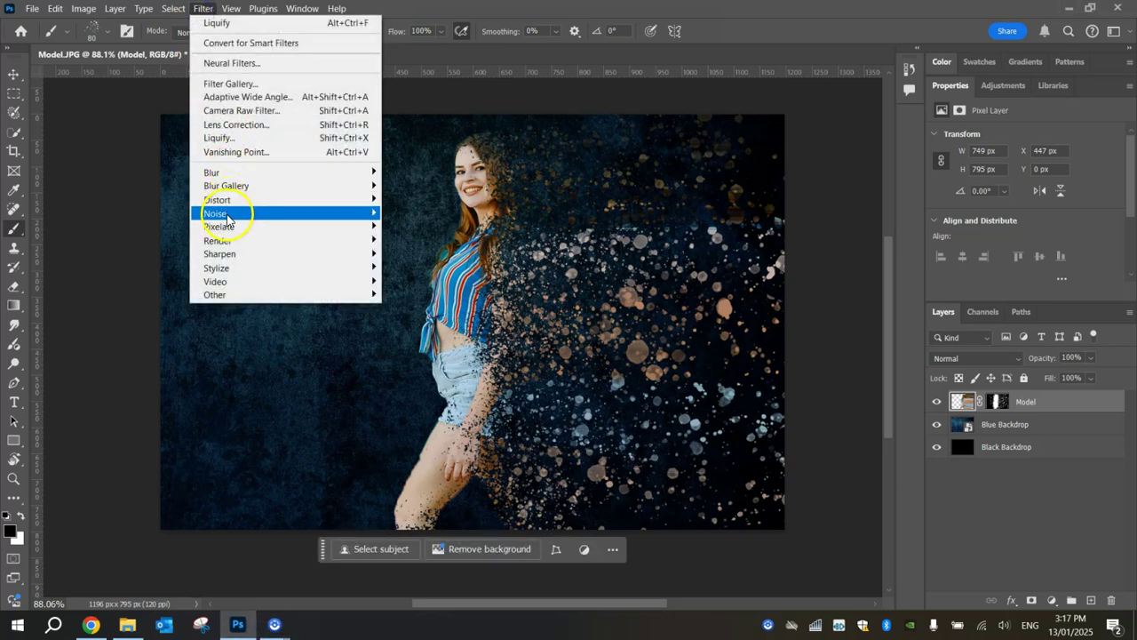
pyautogui.press('Escape')
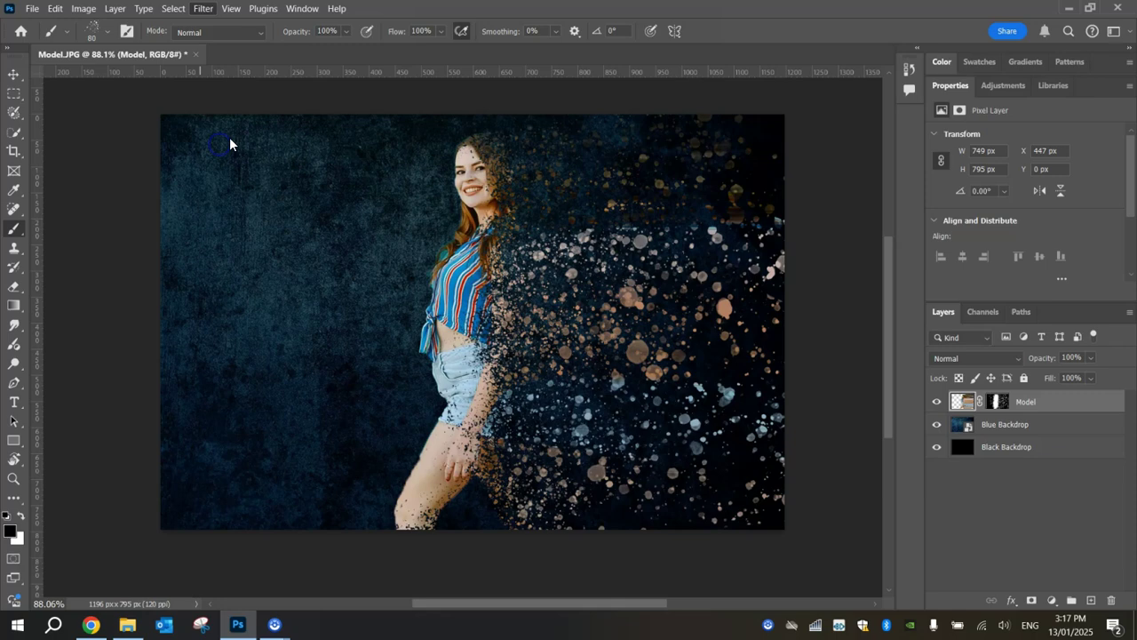
pyautogui.hotkey('shift', 'ctrl', 'x')
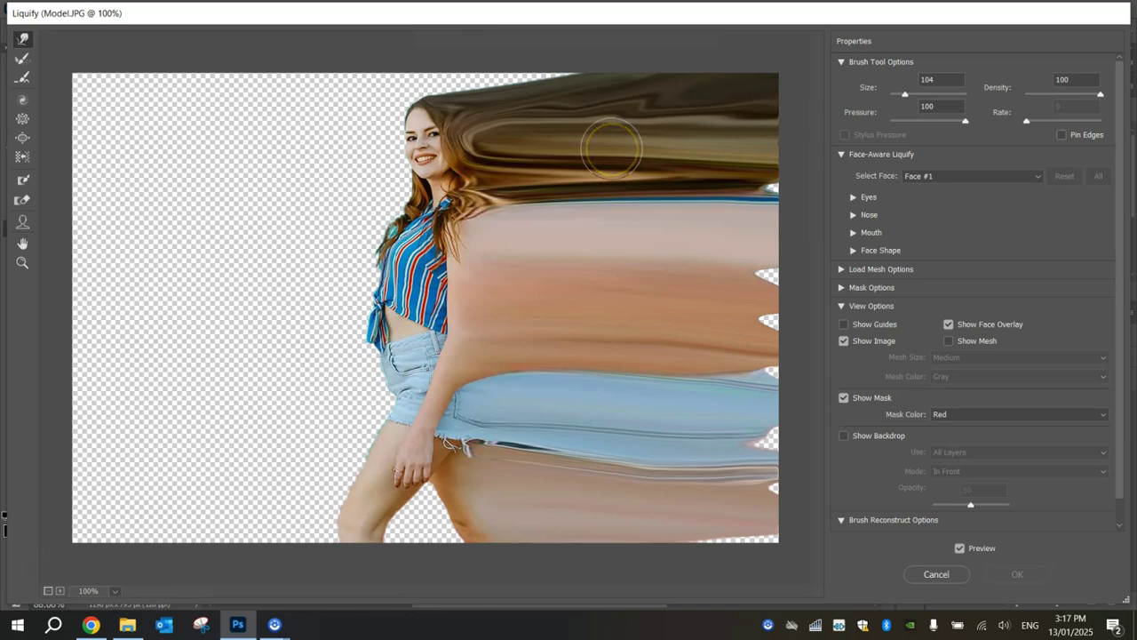
pyautogui.press(']')
pyautogui.press(']')
pyautogui.press(']')
pyautogui.press(']')
pyautogui.moveTo(611, 147)
pyautogui.mouseDown()
pyautogui.moveTo(634, 203)
pyautogui.moveTo(737, 254)
pyautogui.moveTo(576, 356)
pyautogui.moveTo(601, 325)
pyautogui.moveTo(693, 325)
pyautogui.moveTo(769, 418)
pyautogui.moveTo(736, 283)
pyautogui.moveTo(777, 304)
pyautogui.mouseUp()
pyautogui.moveTo(592, 495); pyautogui.dragTo(637, 541)
pyautogui.moveTo(565, 348); pyautogui.dragTo(575, 385)
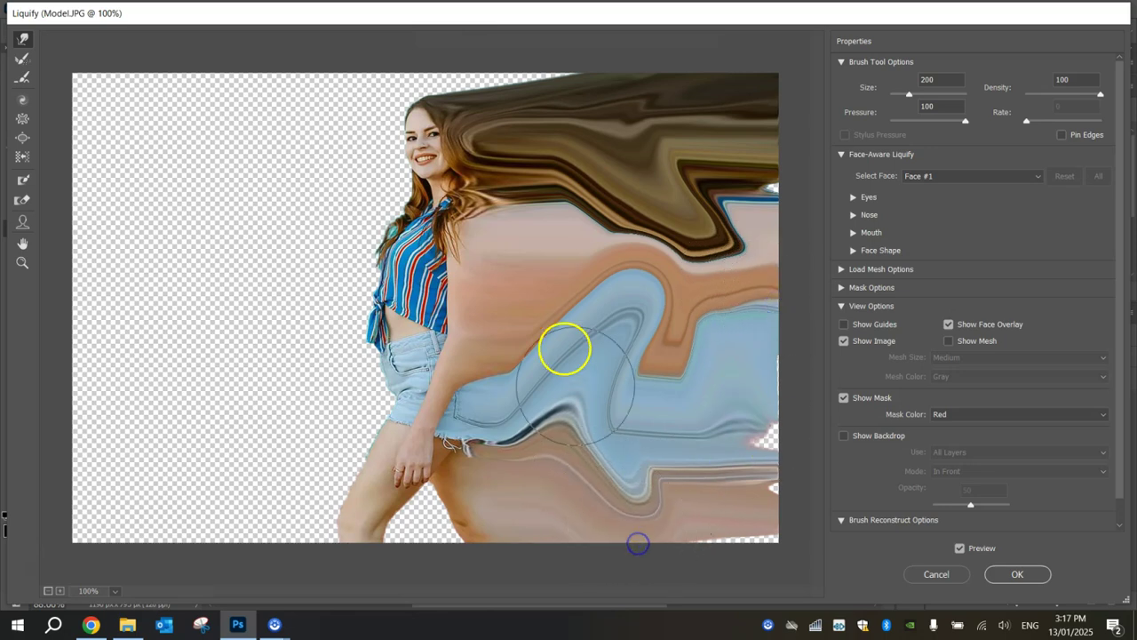
pyautogui.moveTo(538, 216); pyautogui.dragTo(553, 254)
pyautogui.moveTo(736, 241)
pyautogui.mouseDown()
pyautogui.moveTo(756, 215)
pyautogui.moveTo(782, 215)
pyautogui.mouseUp()
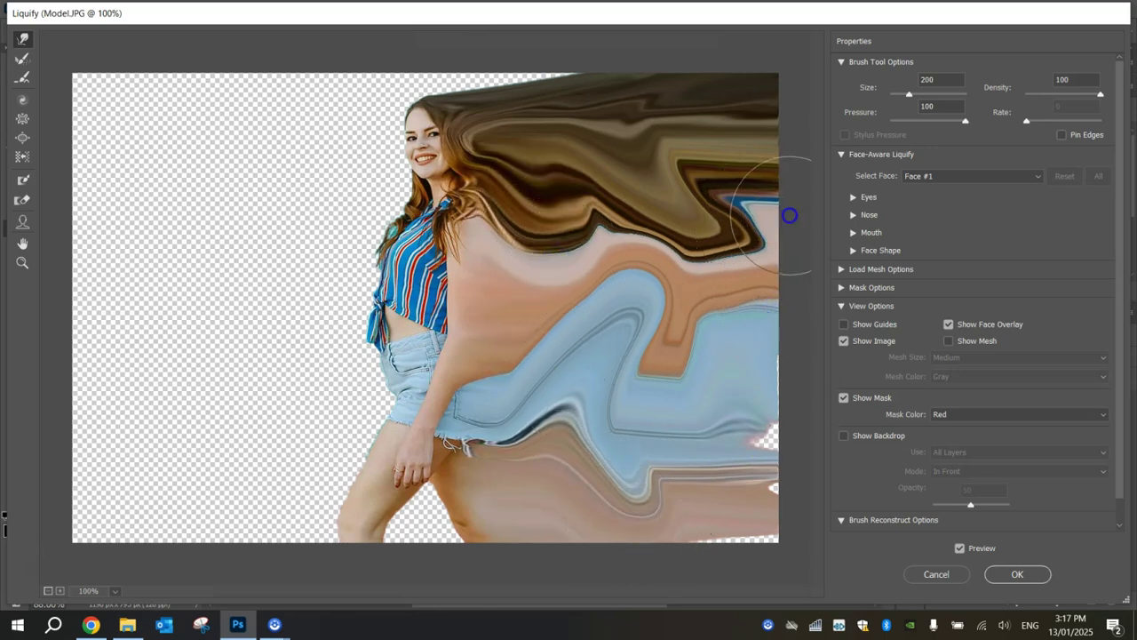
pyautogui.click(1018, 574)
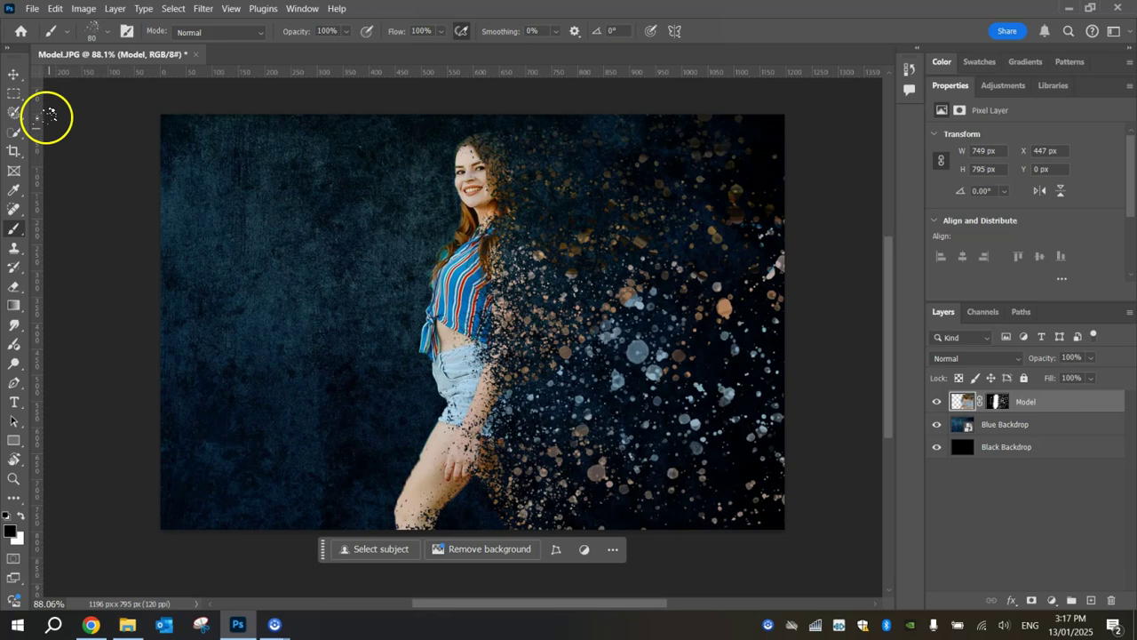
# - Select the Model layer and reorder it in the layer stack
pyautogui.click(14, 74)
pyautogui.click(98, 134)
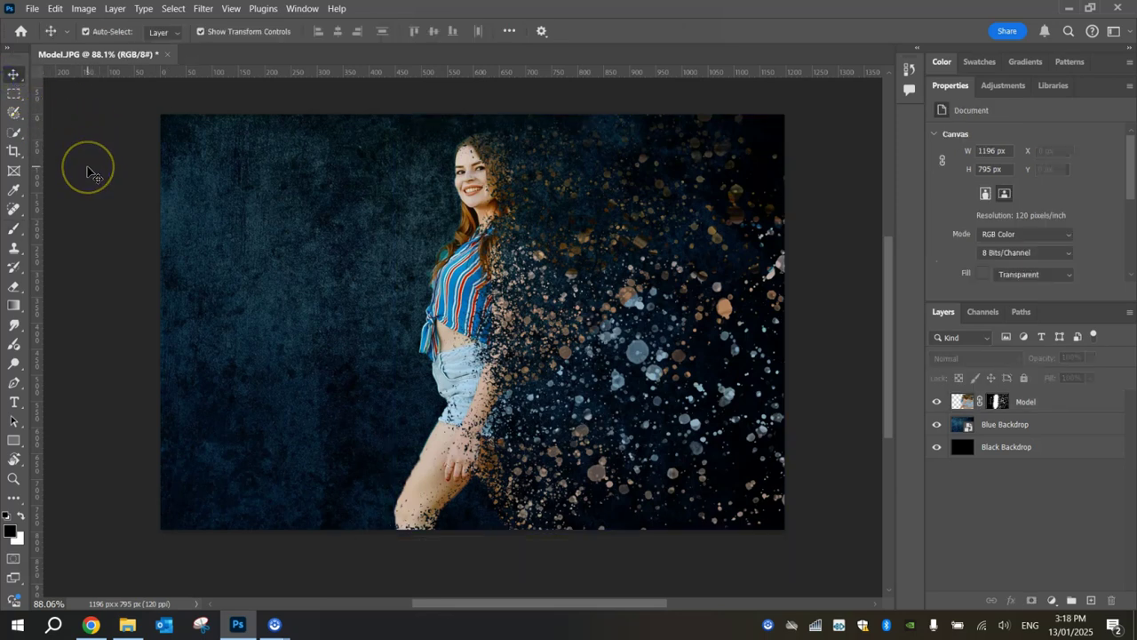
pyautogui.click(318, 307)
pyautogui.click(462, 222)
pyautogui.click(875, 258)
pyautogui.click(1113, 402)
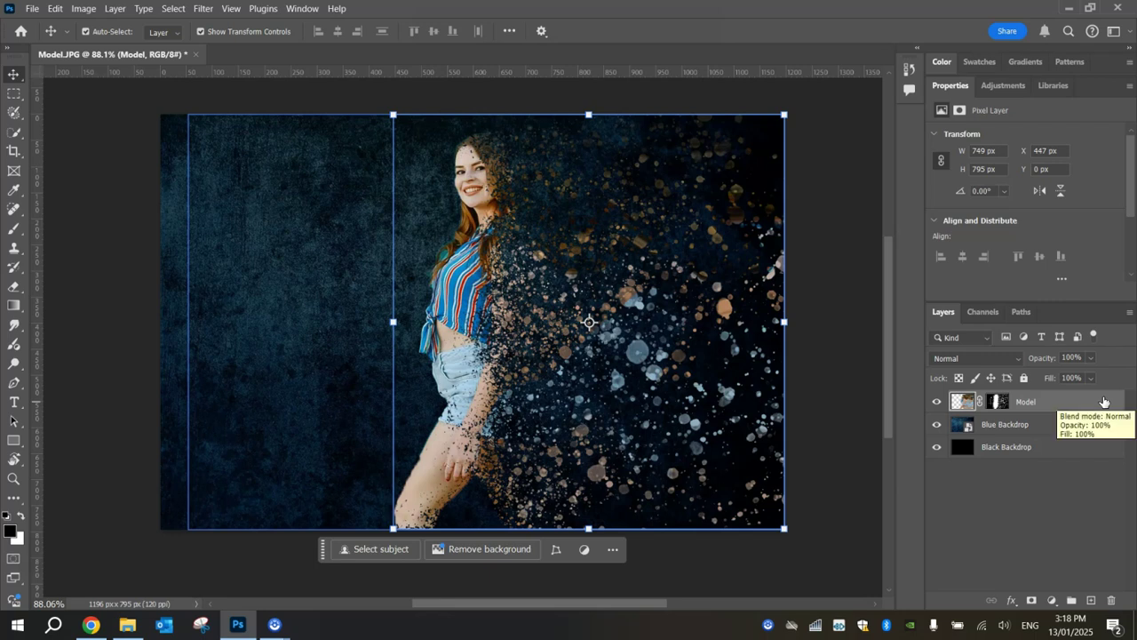
pyautogui.moveTo(1103, 402); pyautogui.dragTo(1054, 604)
# - Add a Levels adjustment layer clipped to the Model layer
pyautogui.click(1053, 604)
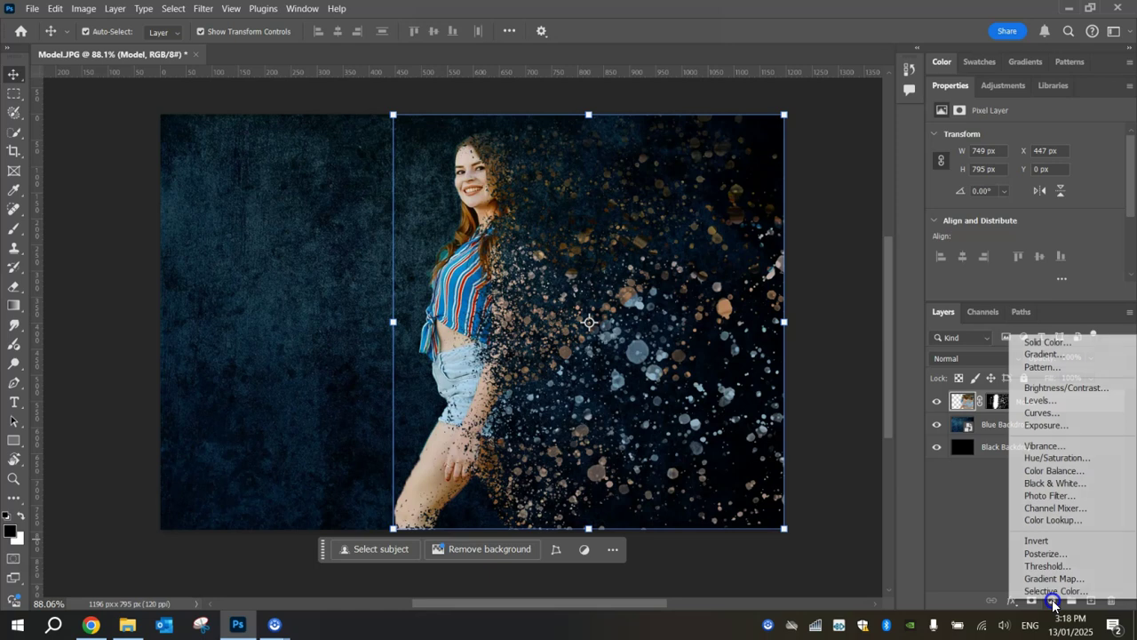
pyautogui.click(1078, 411)
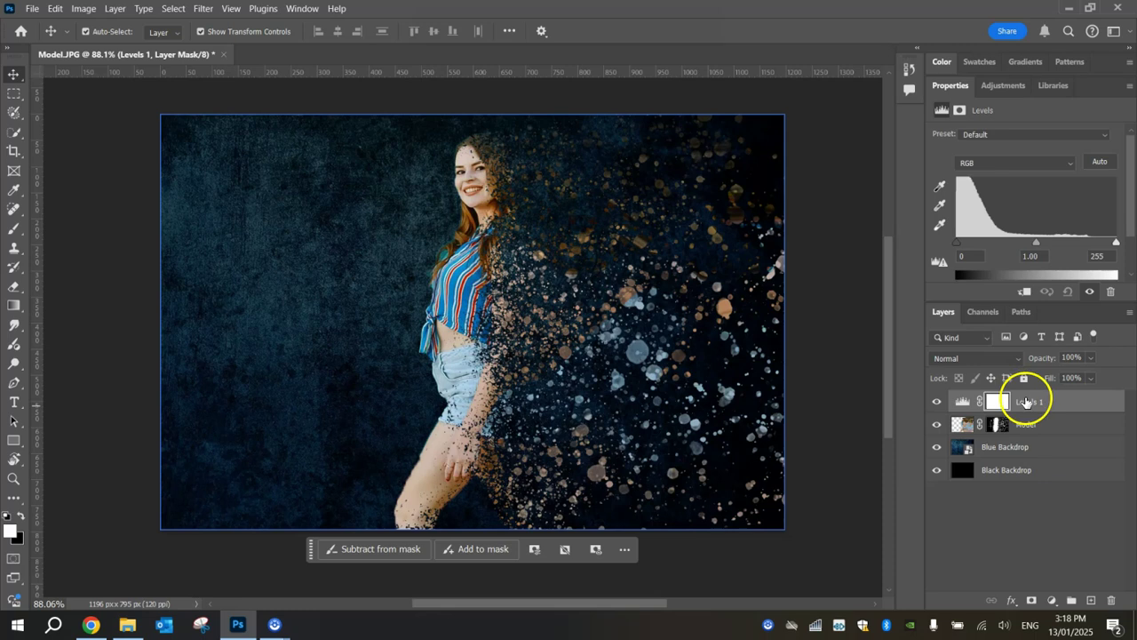
pyautogui.rightClick(1063, 402)
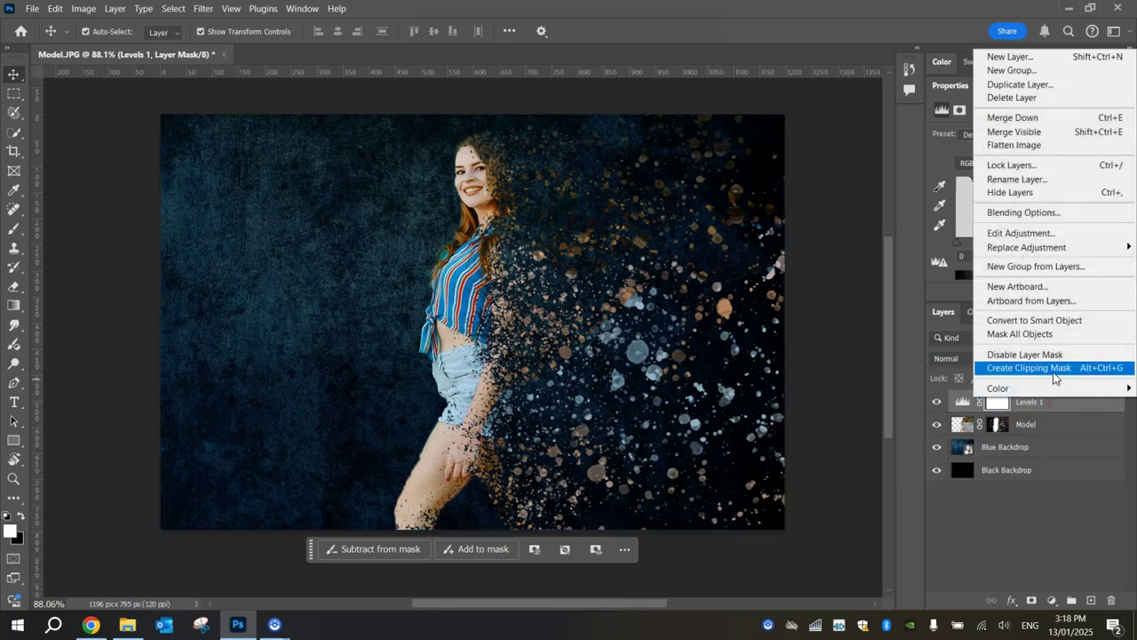
pyautogui.click(1052, 368)
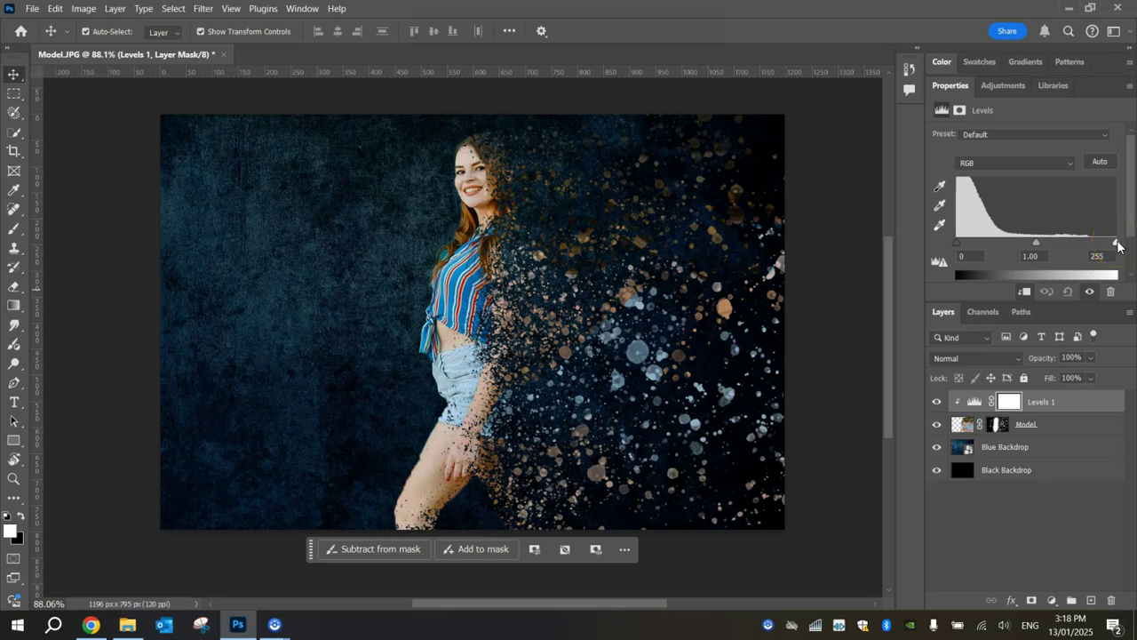
# - Set the Levels input values to 22, 0.95 and 255
pyautogui.moveTo(1118, 242)
pyautogui.mouseDown()
pyautogui.moveTo(1079, 244)
pyautogui.moveTo(1134, 242)
pyautogui.mouseUp()
pyautogui.moveTo(959, 244); pyautogui.dragTo(969, 243)
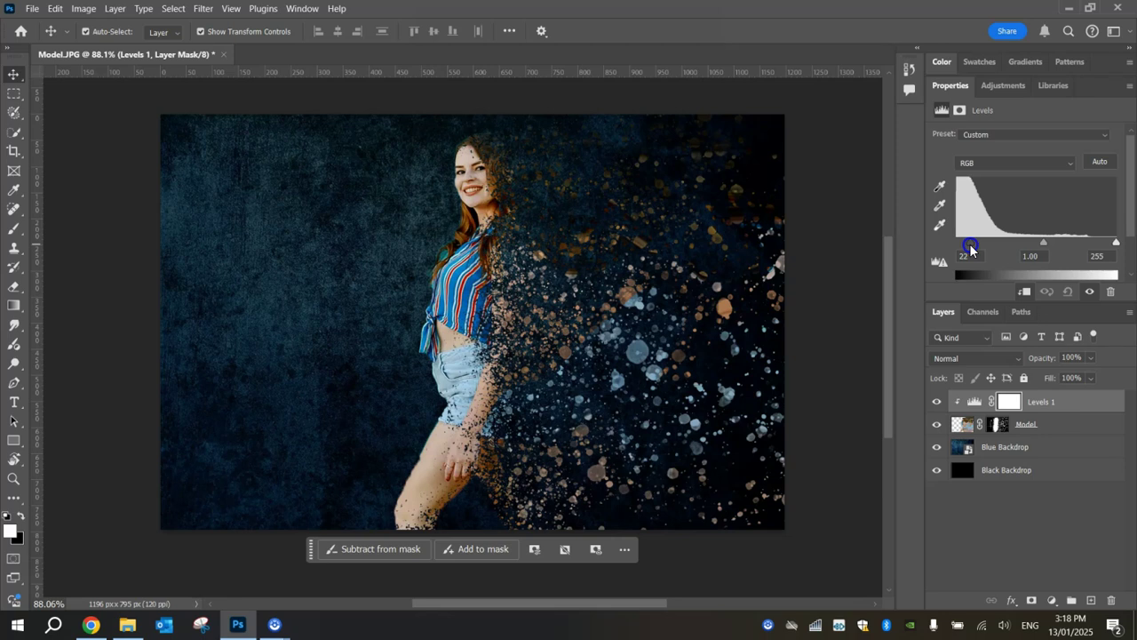
pyautogui.moveTo(1043, 245)
pyautogui.mouseDown()
pyautogui.moveTo(1059, 246)
pyautogui.moveTo(1029, 243)
pyautogui.moveTo(1047, 244)
pyautogui.mouseUp()
pyautogui.click(984, 572)
pyautogui.click(1080, 408)
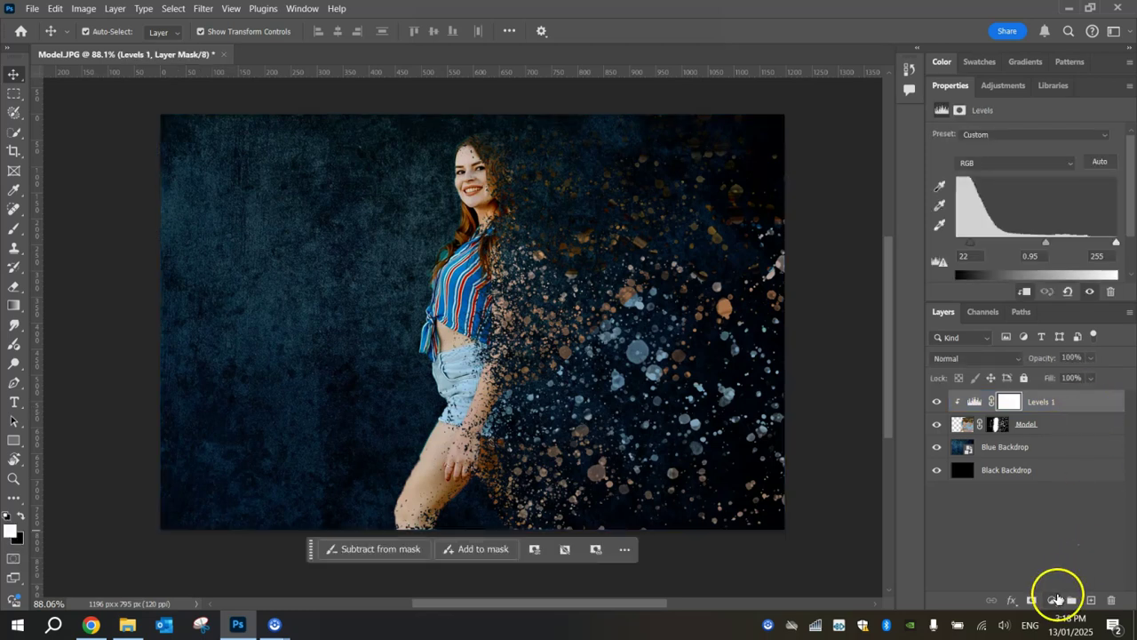
# - Add a Hue/Saturation adjustment layer clipped to the Model layer
pyautogui.click(1053, 600)
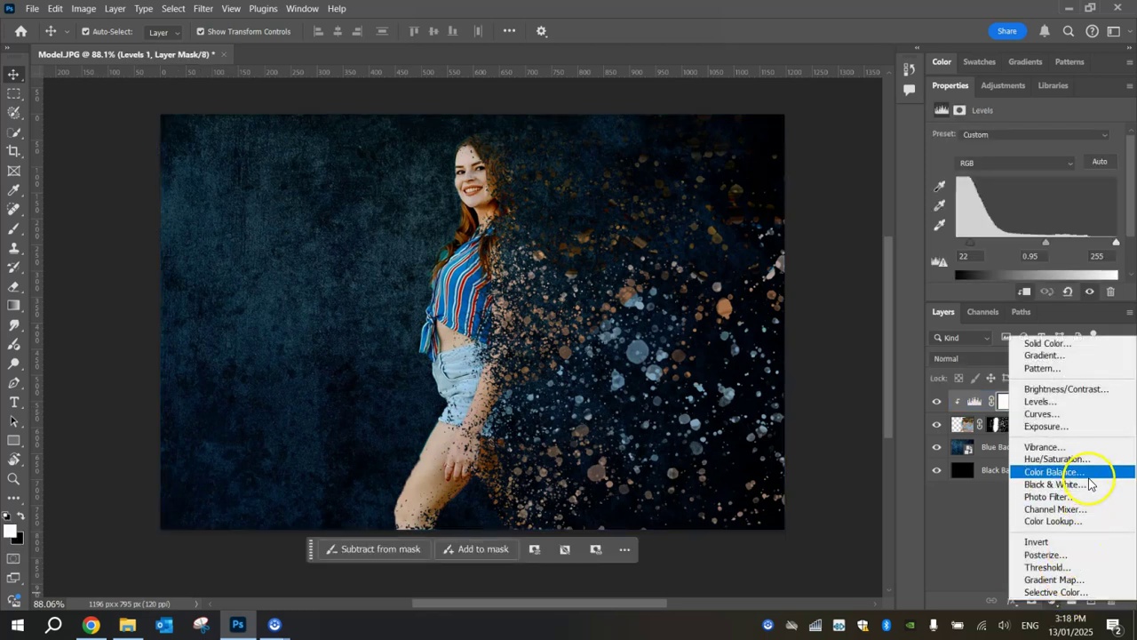
pyautogui.click(1058, 459)
pyautogui.click(1082, 471)
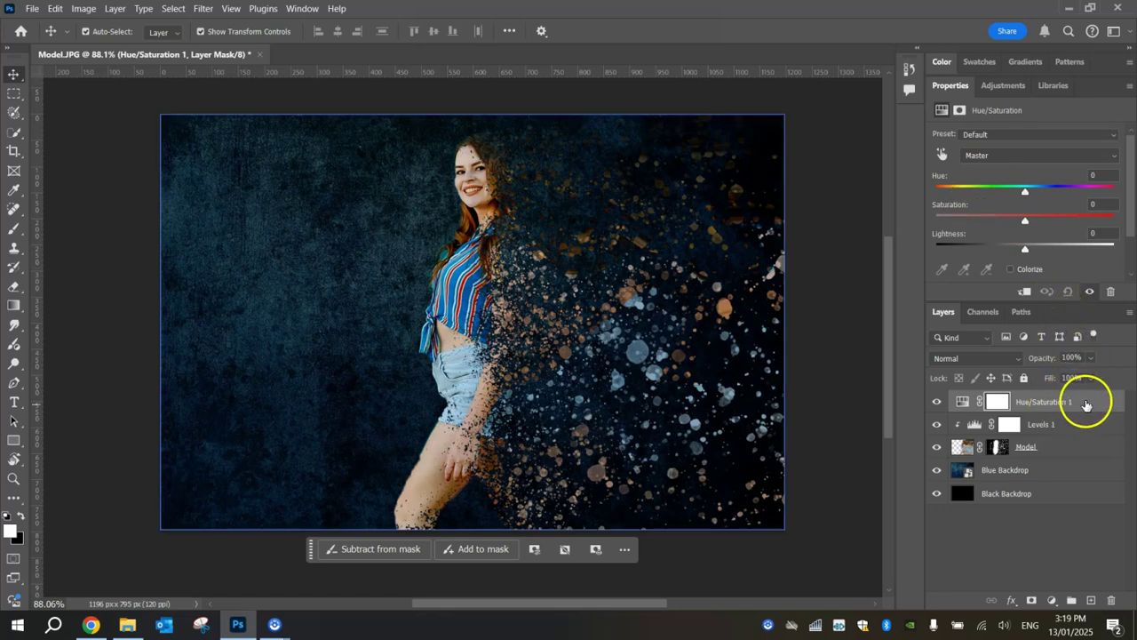
pyautogui.rightClick(1087, 402)
pyautogui.click(1073, 371)
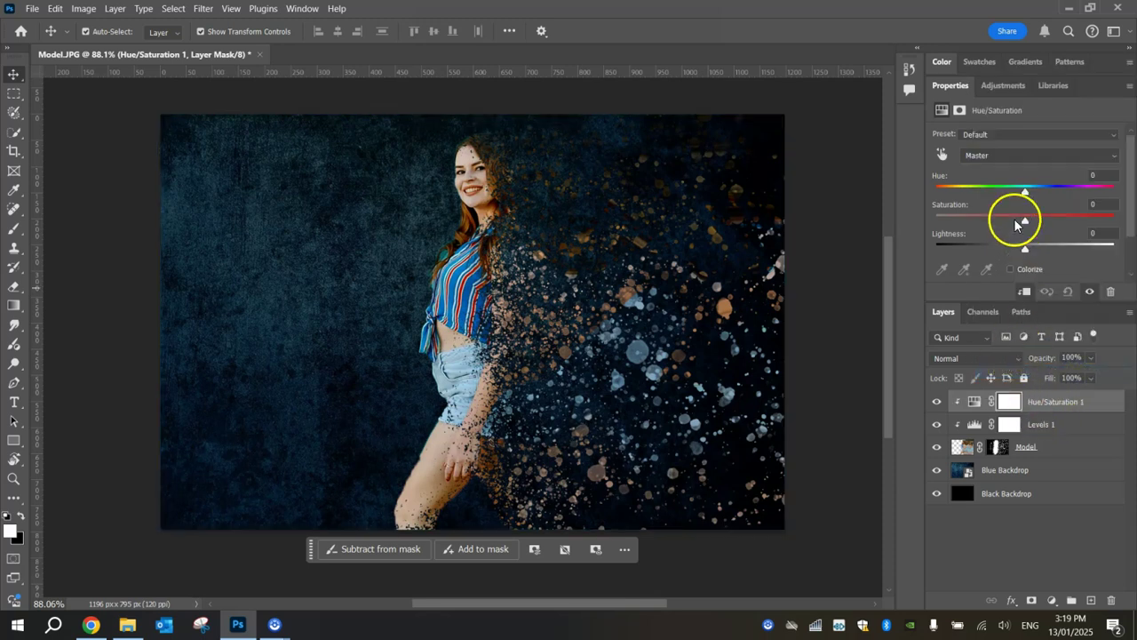
# - Set the Hue/Saturation adjustment to saturation -19 and lightness -7
pyautogui.moveTo(1024, 222); pyautogui.dragTo(1024, 222)
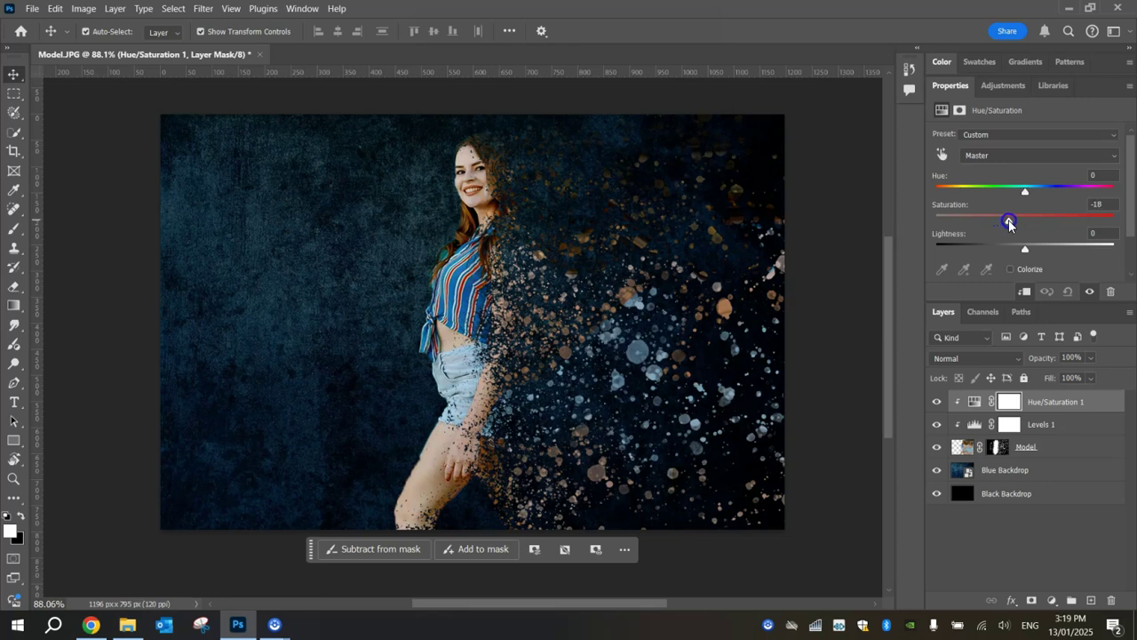
pyautogui.moveTo(1025, 252); pyautogui.dragTo(1014, 252)
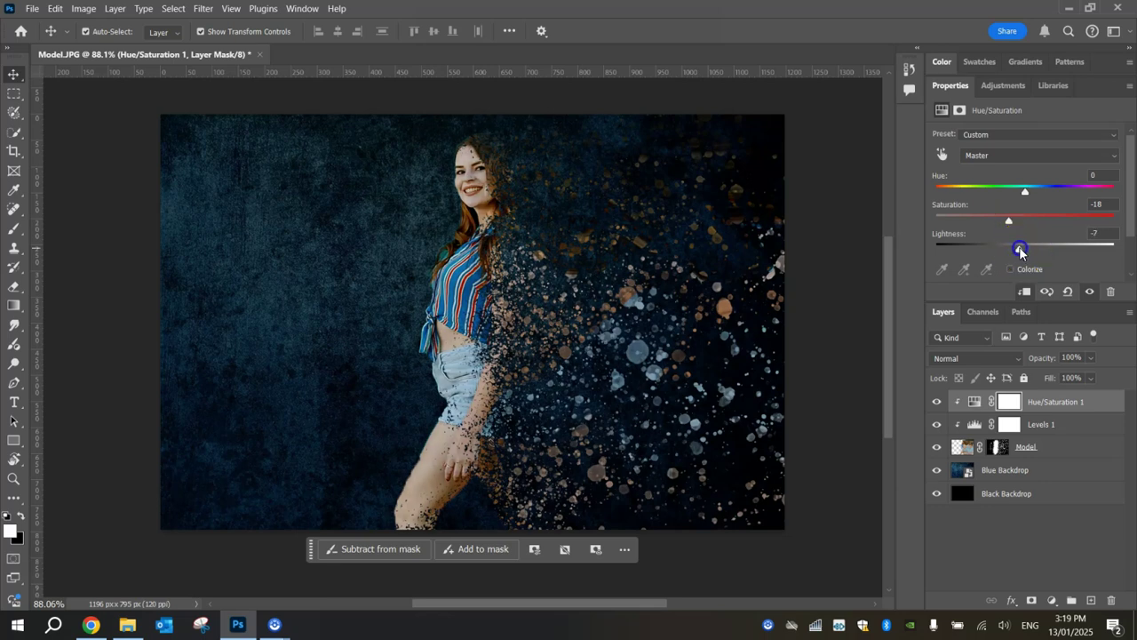
pyautogui.moveTo(1026, 196)
pyautogui.mouseDown()
pyautogui.moveTo(1041, 196)
pyautogui.moveTo(1025, 204)
pyautogui.mouseUp()
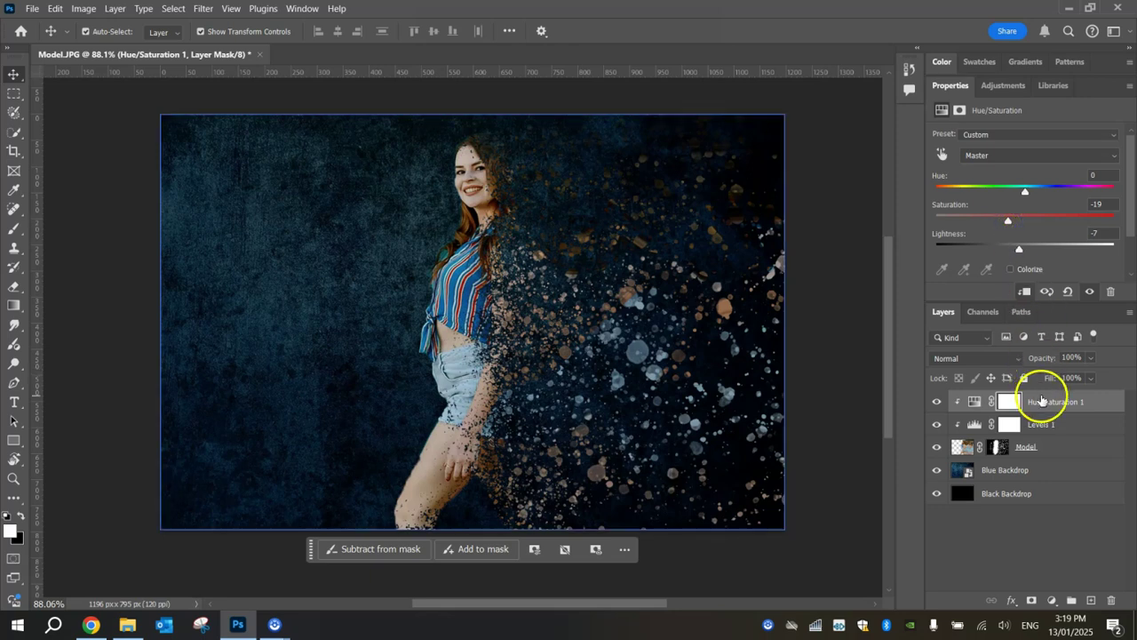
pyautogui.click(1010, 551)
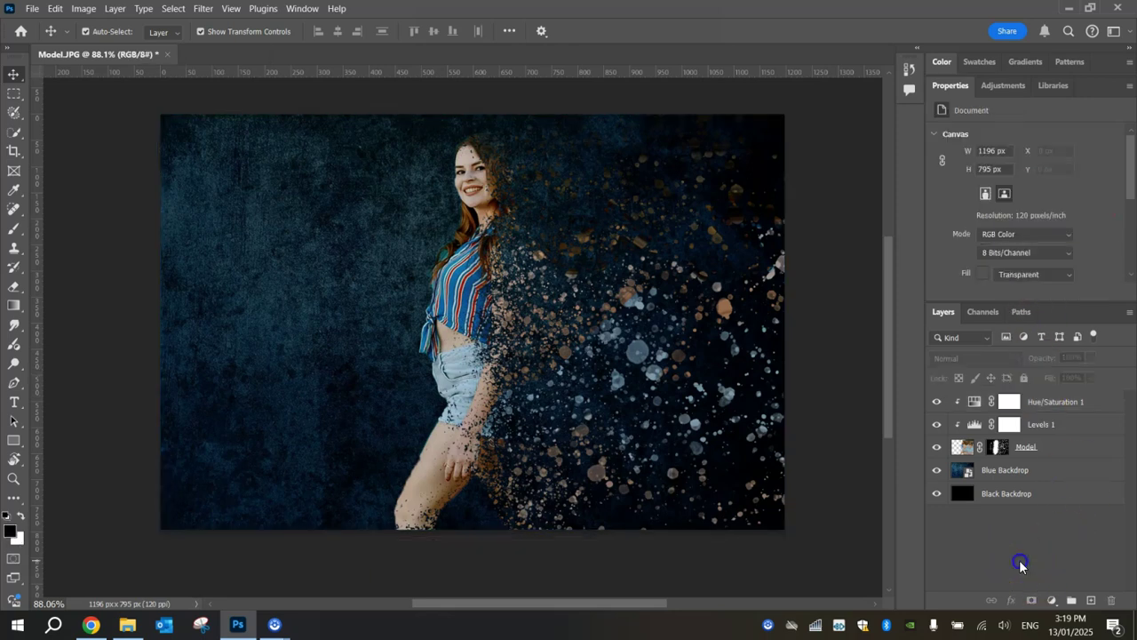
pyautogui.click(1051, 600)
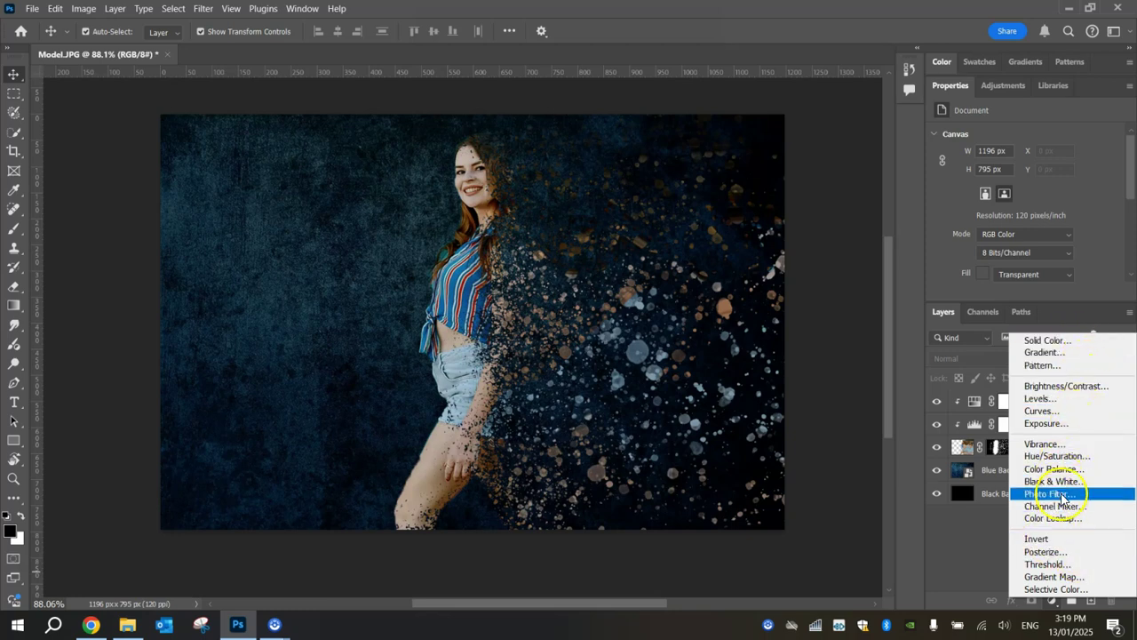
pyautogui.click(974, 546)
pyautogui.click(746, 528)
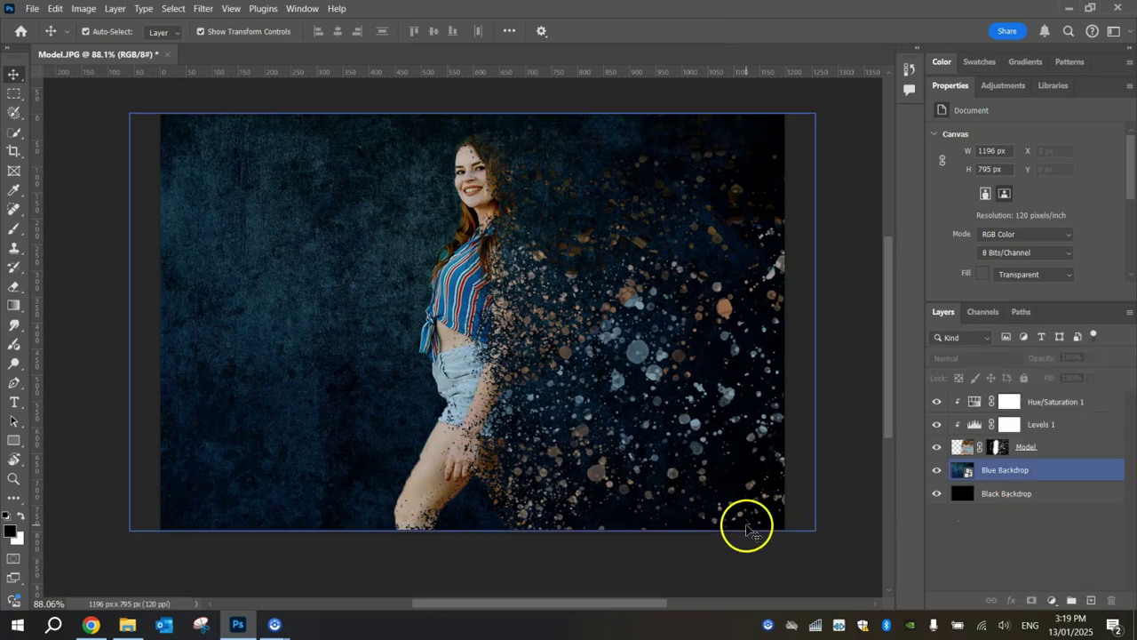
pyautogui.click(868, 593)
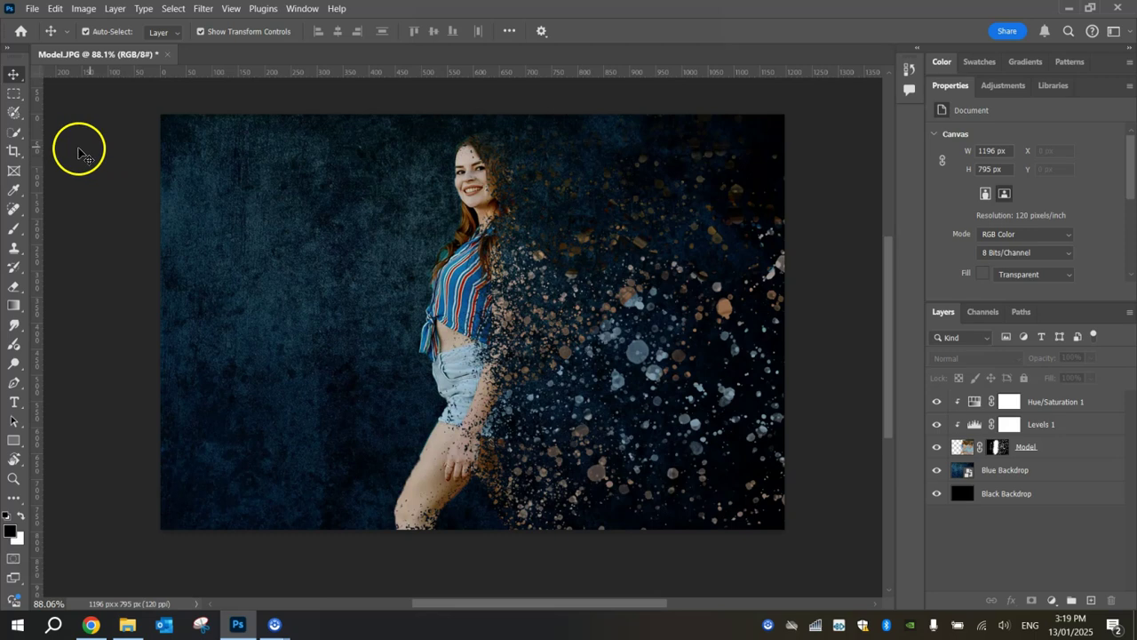
# - Crop the left side of the canvas to leave a 989 × 795 px image
pyautogui.click(14, 150)
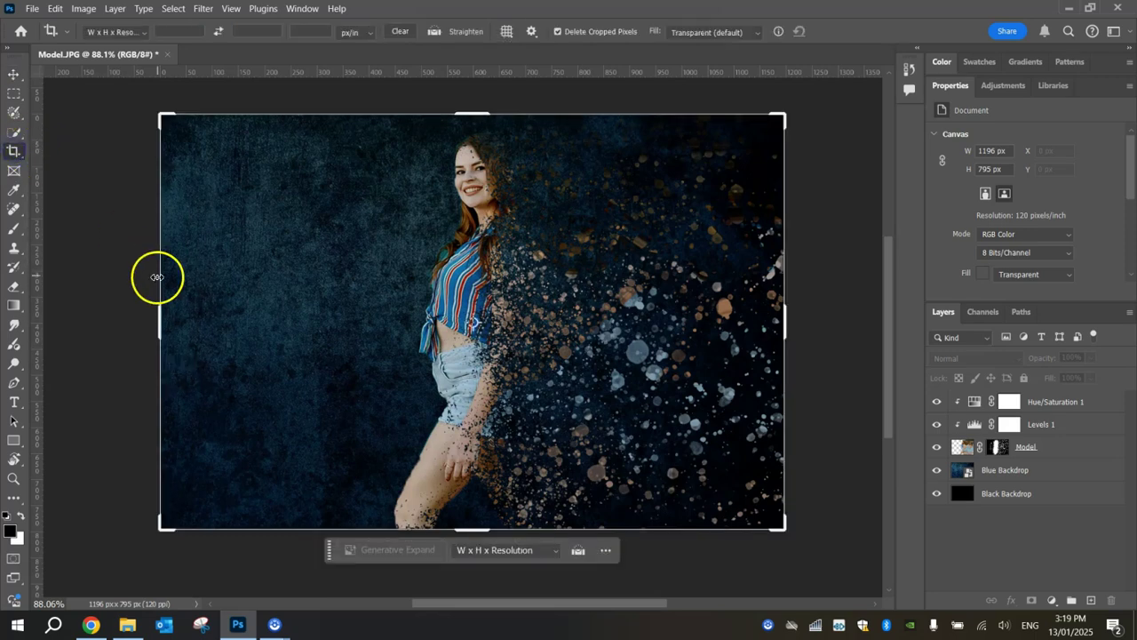
pyautogui.moveTo(161, 313); pyautogui.dragTo(213, 317)
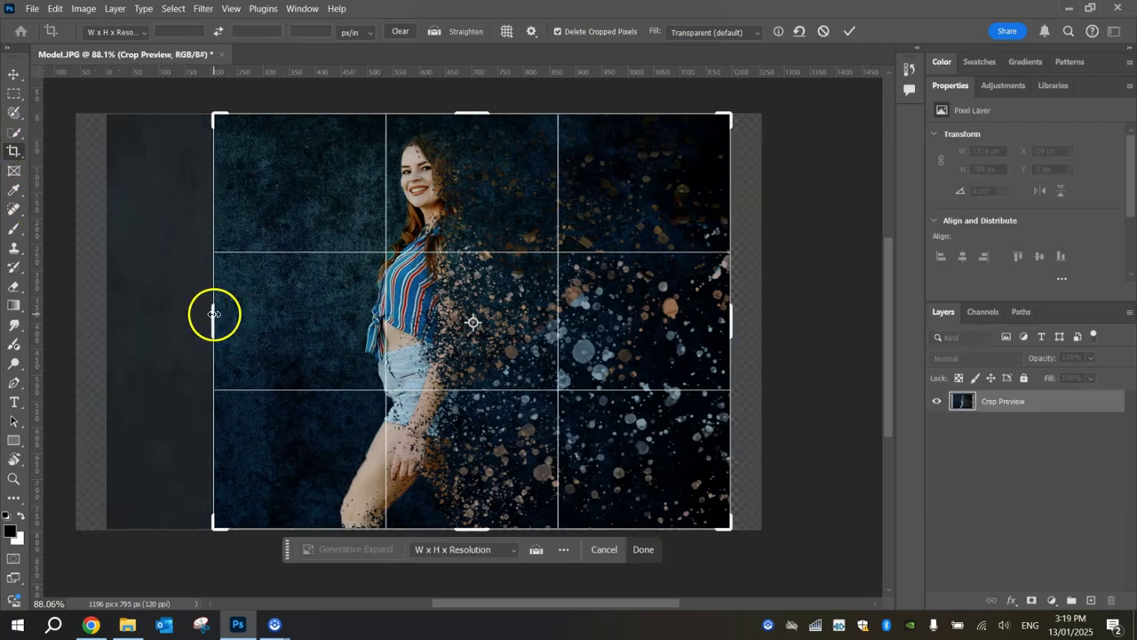
pyautogui.click(849, 31)
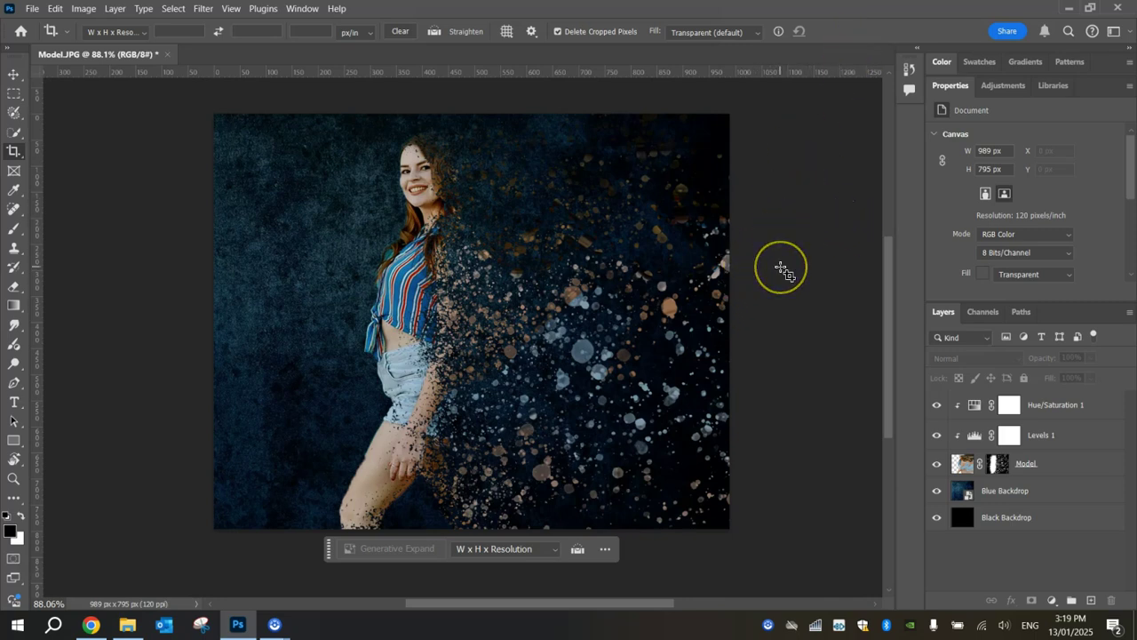
pyautogui.click(819, 258)
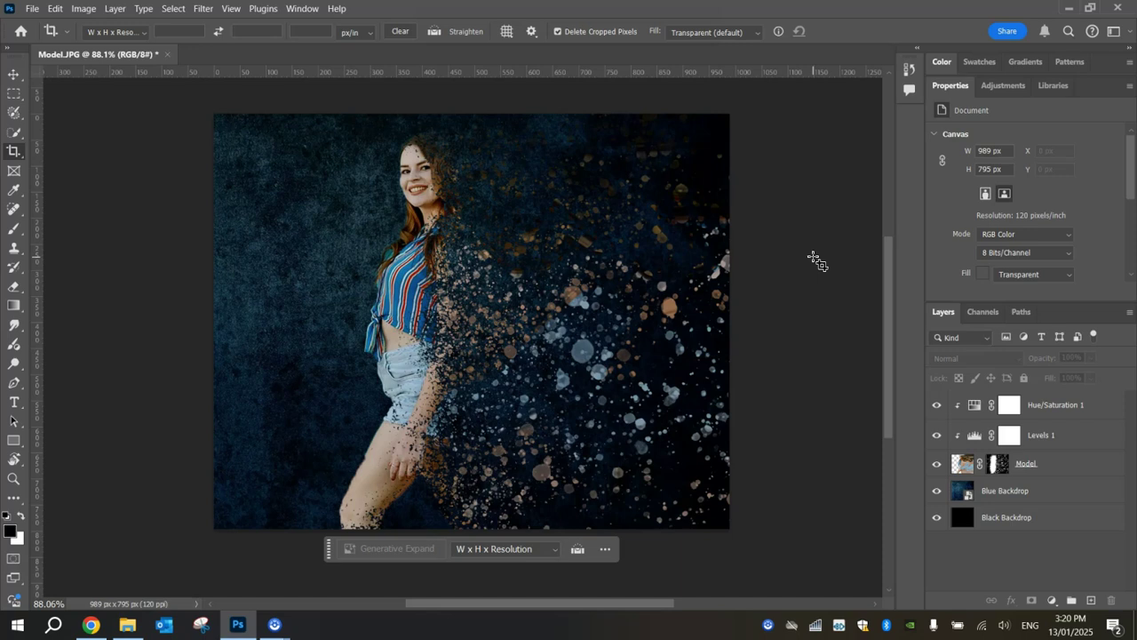
pyautogui.click(1119, 39)
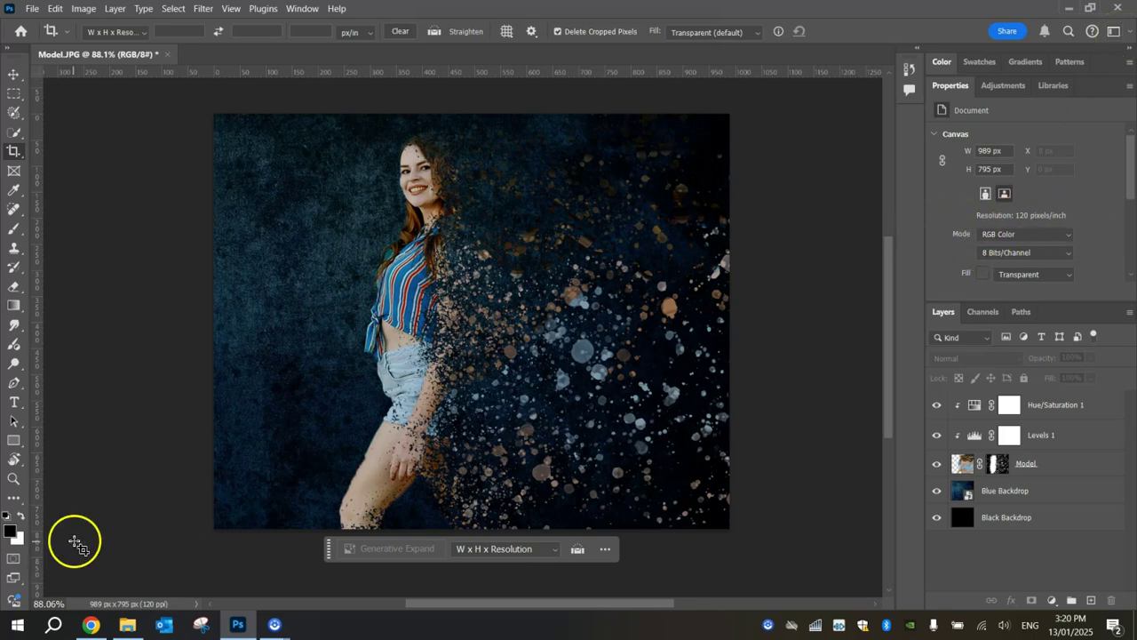
pyautogui.click(27, 9)
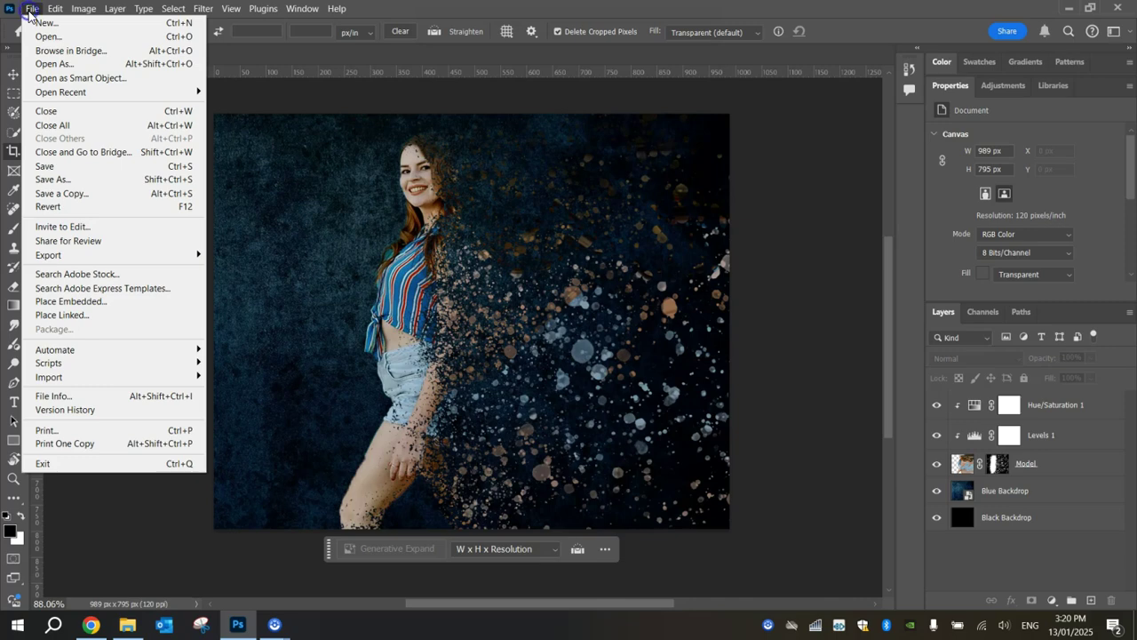
pyautogui.click(59, 256)
pyautogui.click(298, 267)
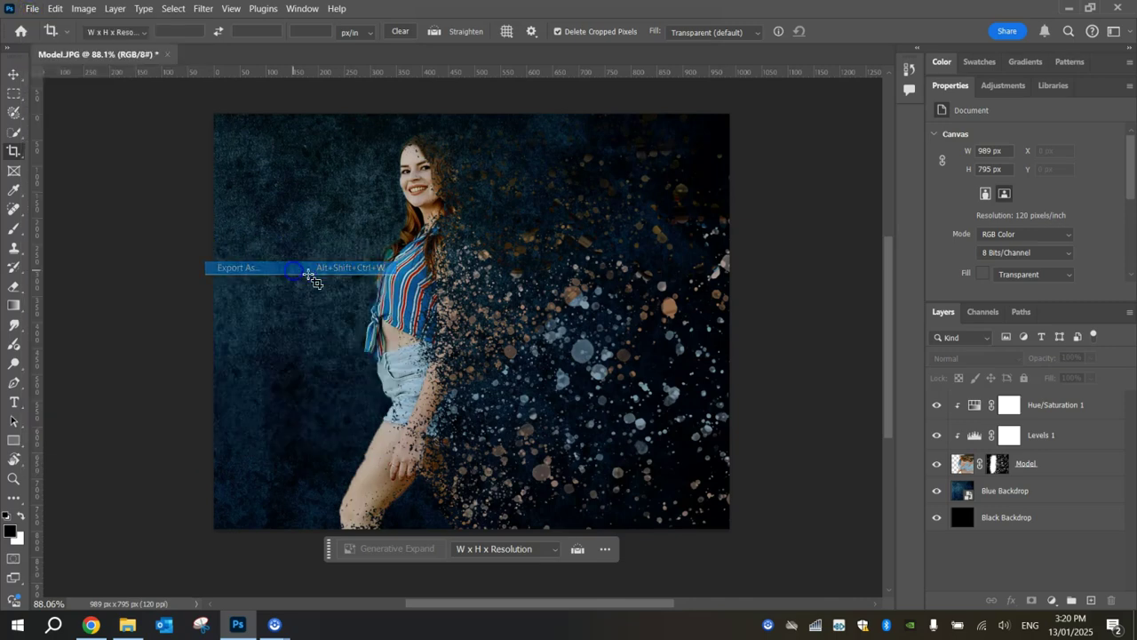
pyautogui.click(914, 70)
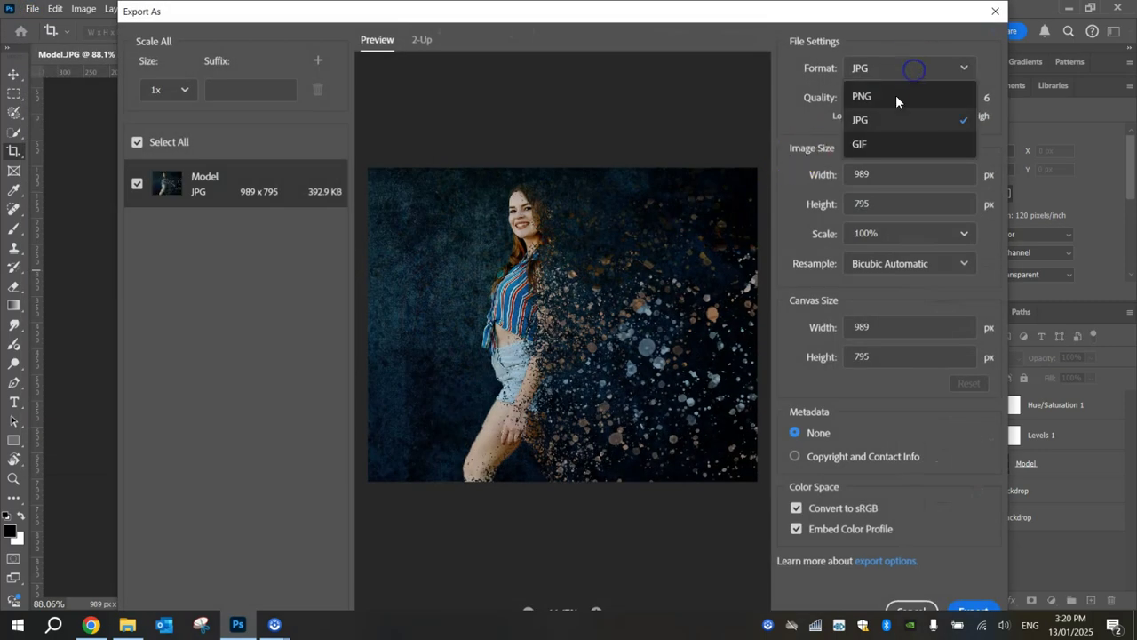
pyautogui.click(886, 122)
pyautogui.moveTo(950, 97); pyautogui.dragTo(999, 100)
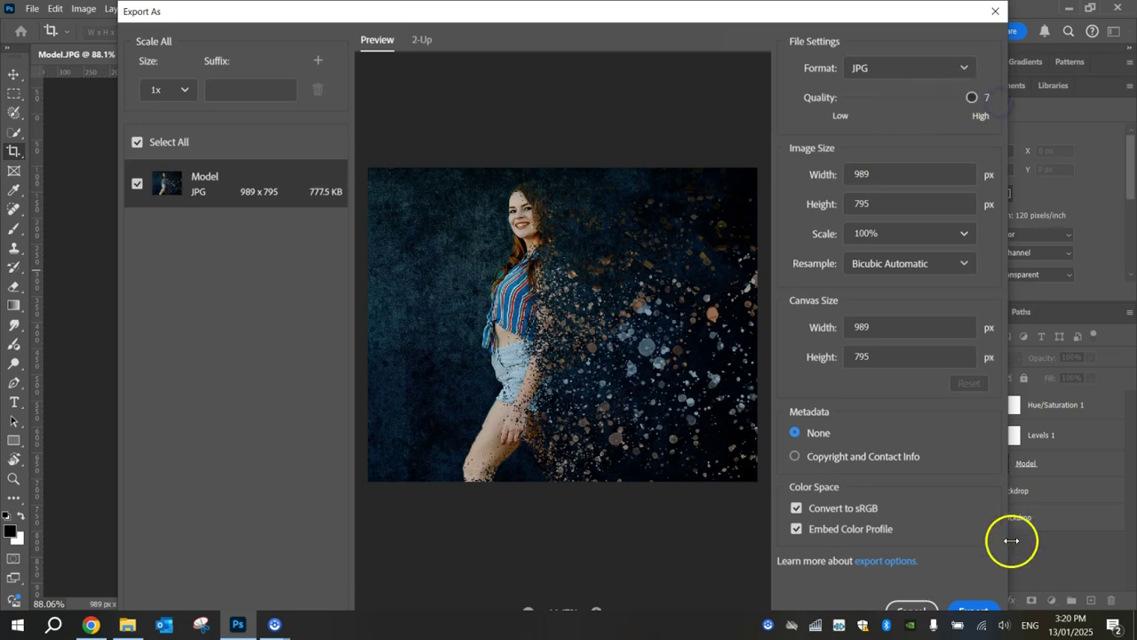
pyautogui.click(992, 12)
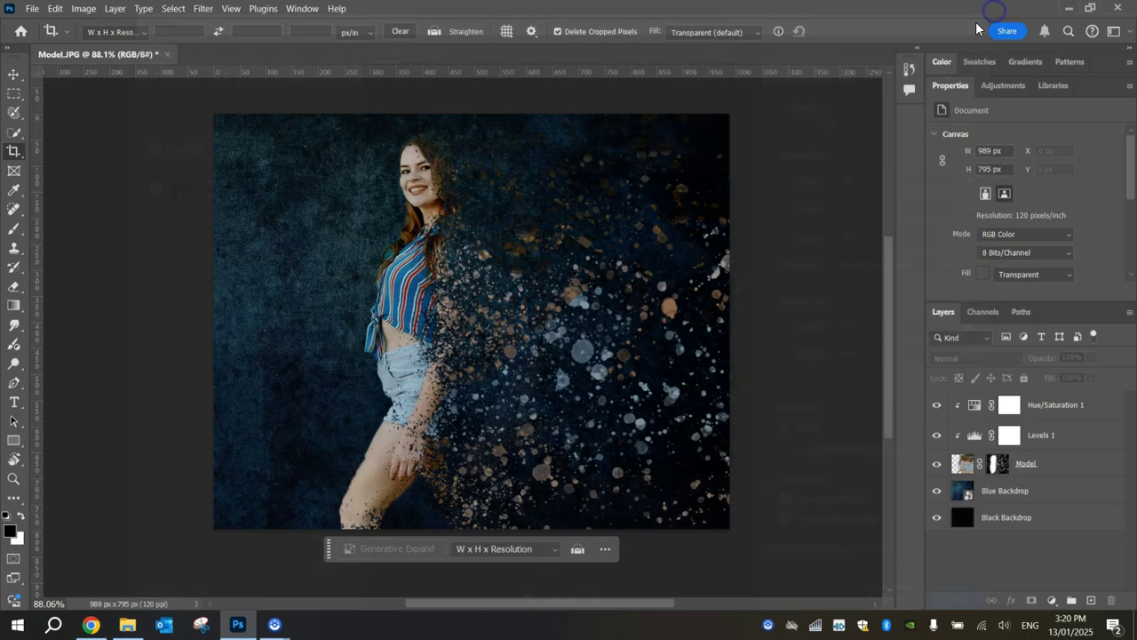